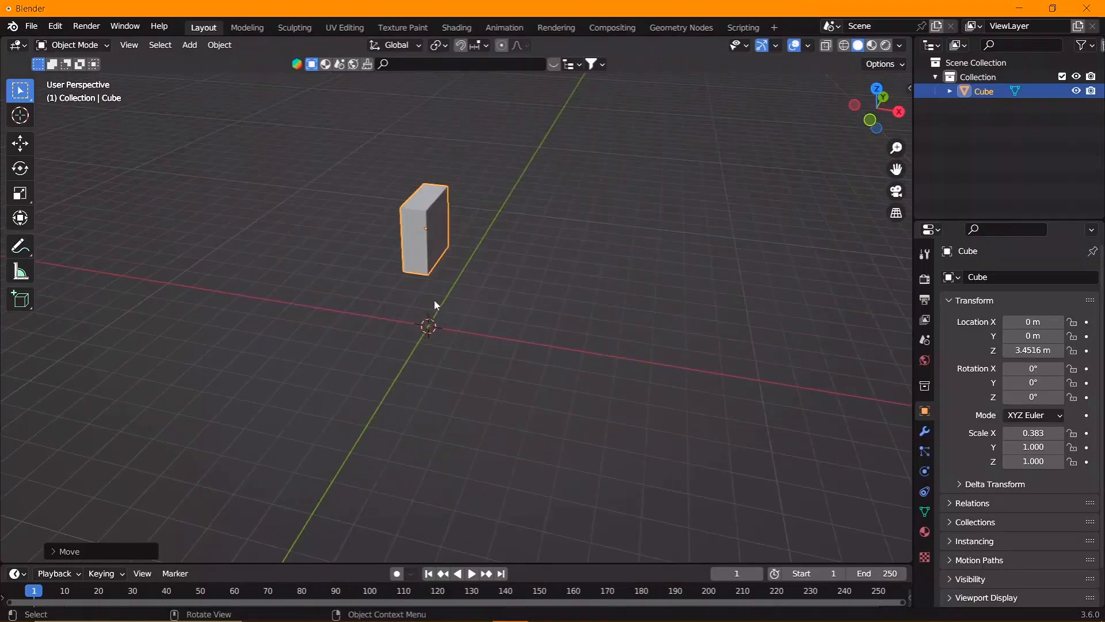
Enlarge the cube along Y and Z to a scale of about 4.48, keeping its X thickness.
key(s)
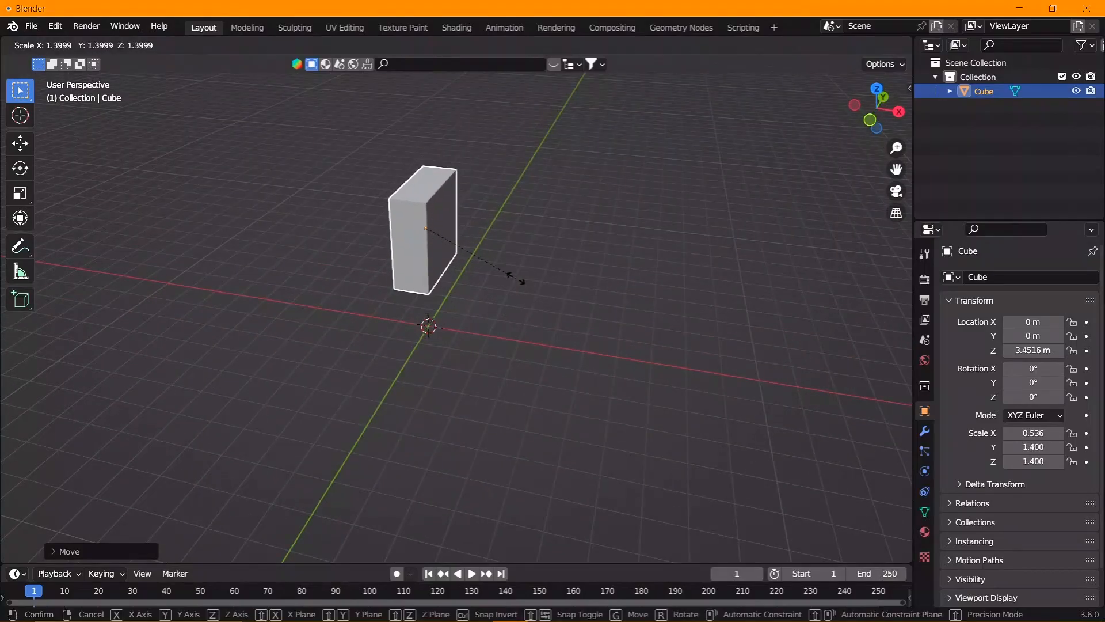
key(shift+x)
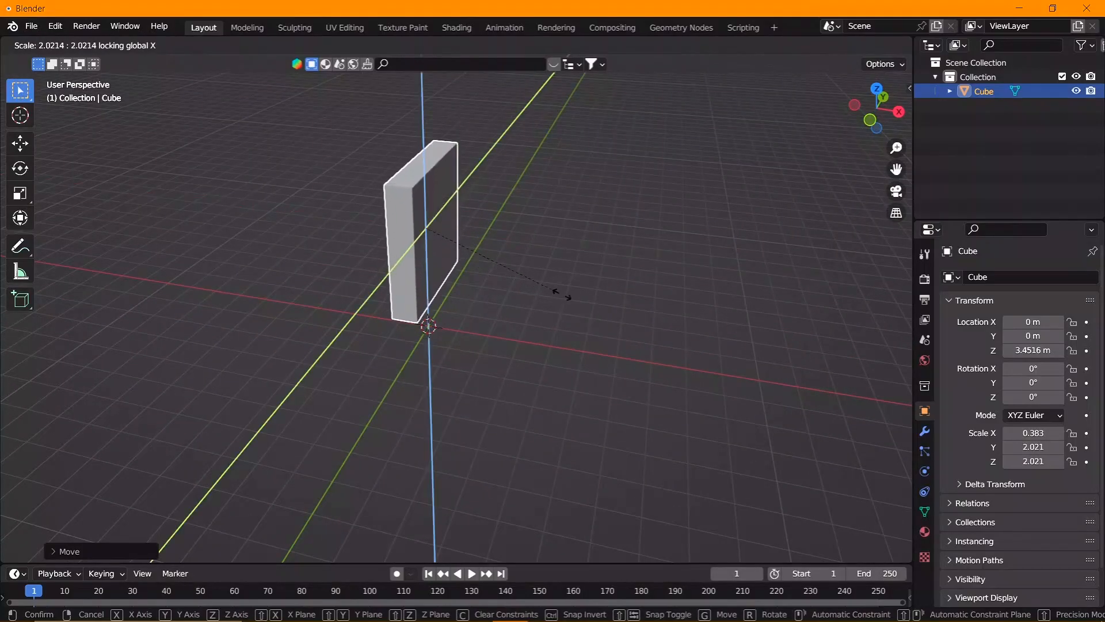
click(651, 315)
key(KP_1)
key(s)
key(shift+x)
click(569, 316)
Raise the wall along Z to about 4.53 m.
key(g)
key(z)
click(575, 289)
Add a plane as the ground, scale it by 9 and stretch it along X to a scale of about 20.5.
middle_drag(489, 310, 626, 415)
key(shift+a)
mouse_move(437, 330)
click(536, 336)
text(s9)
key(Return)
key(s)
right_click(507, 374)
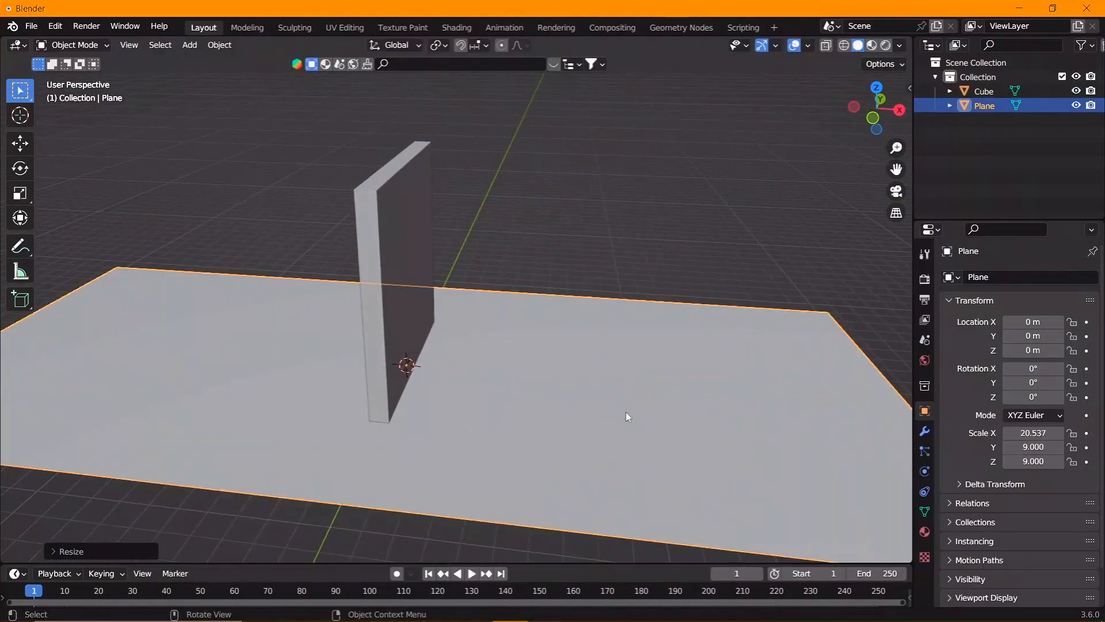
Select the wall and inspect the Cell Fracture settings for it.
click(475, 323)
middle_drag(476, 323, 429, 422)
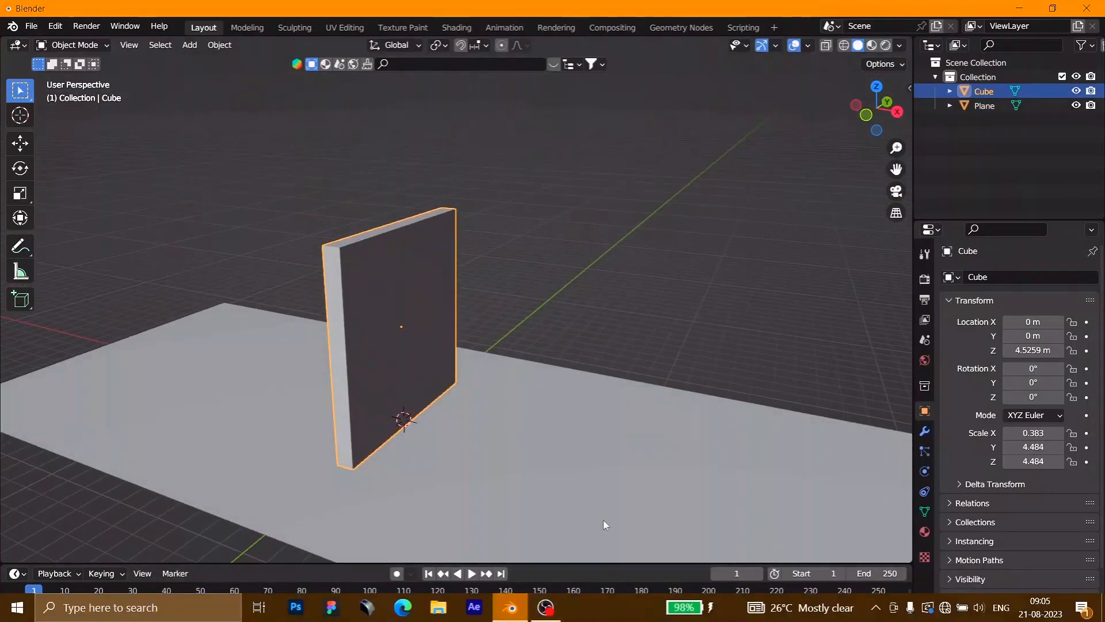
key(F3)
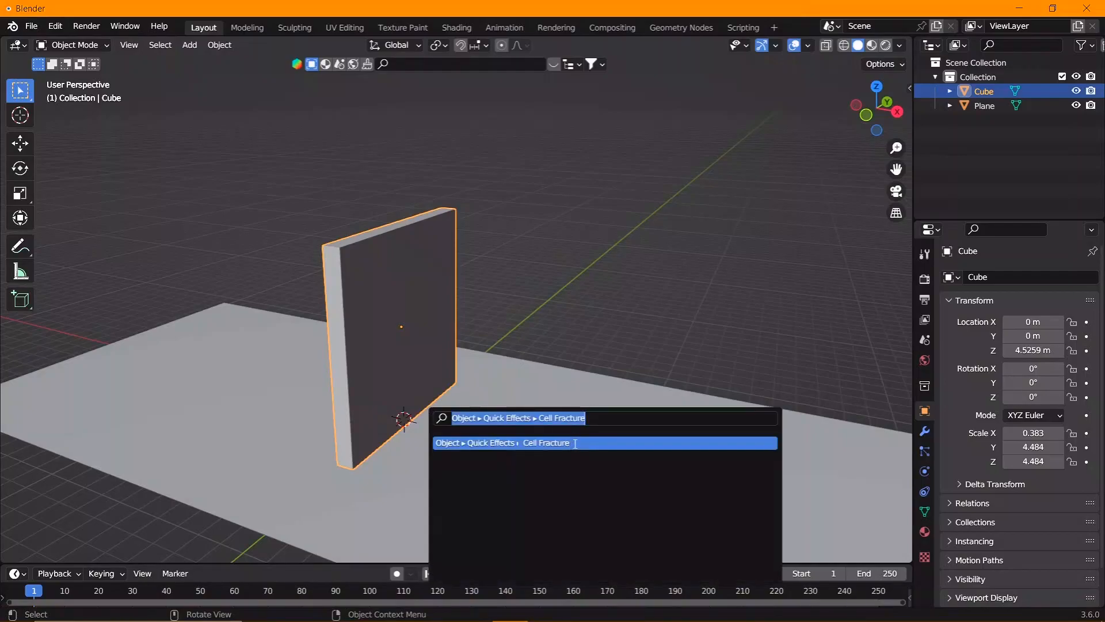
key(Return)
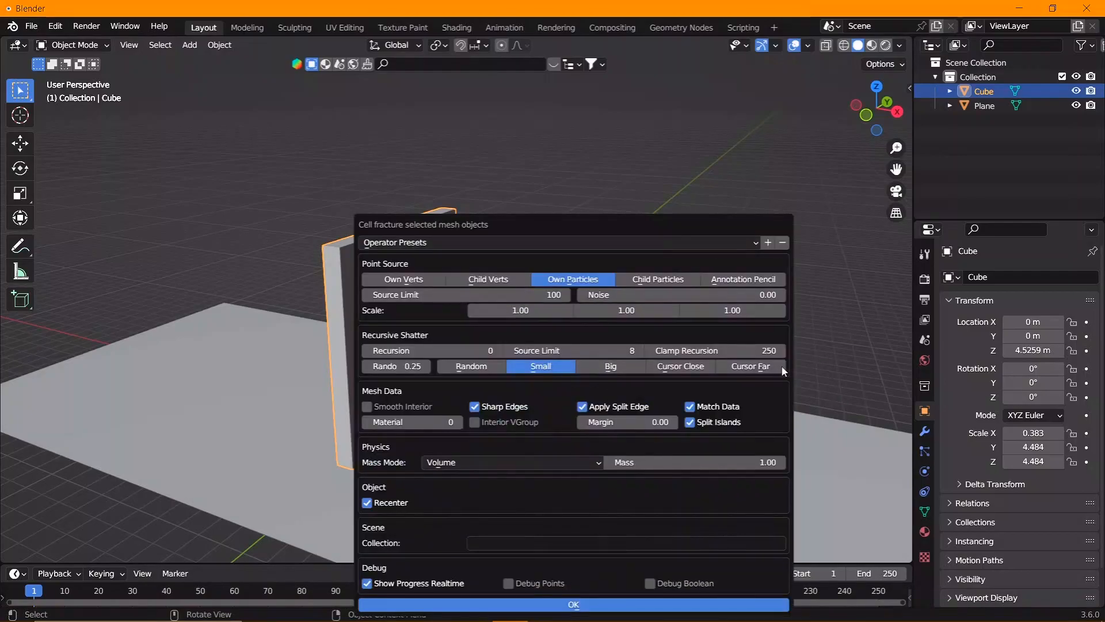
Sketch a freehand grid of horizontal, vertical and diagonal annotation strokes across the wall in the right view.
key(KP_3)
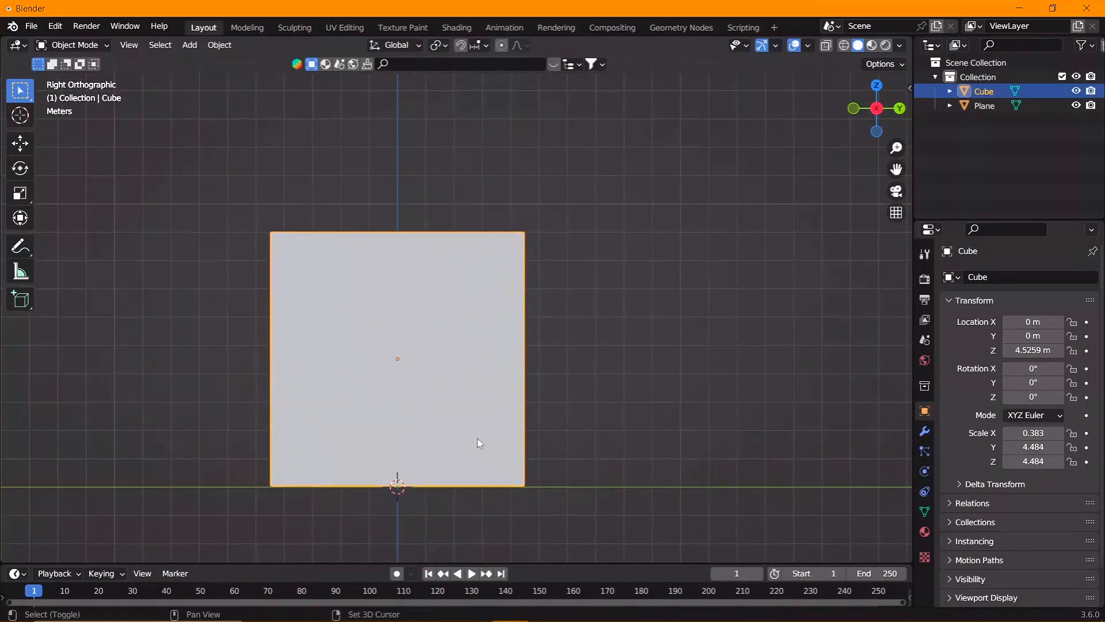
key(KP_Decimal)
key(Tab)
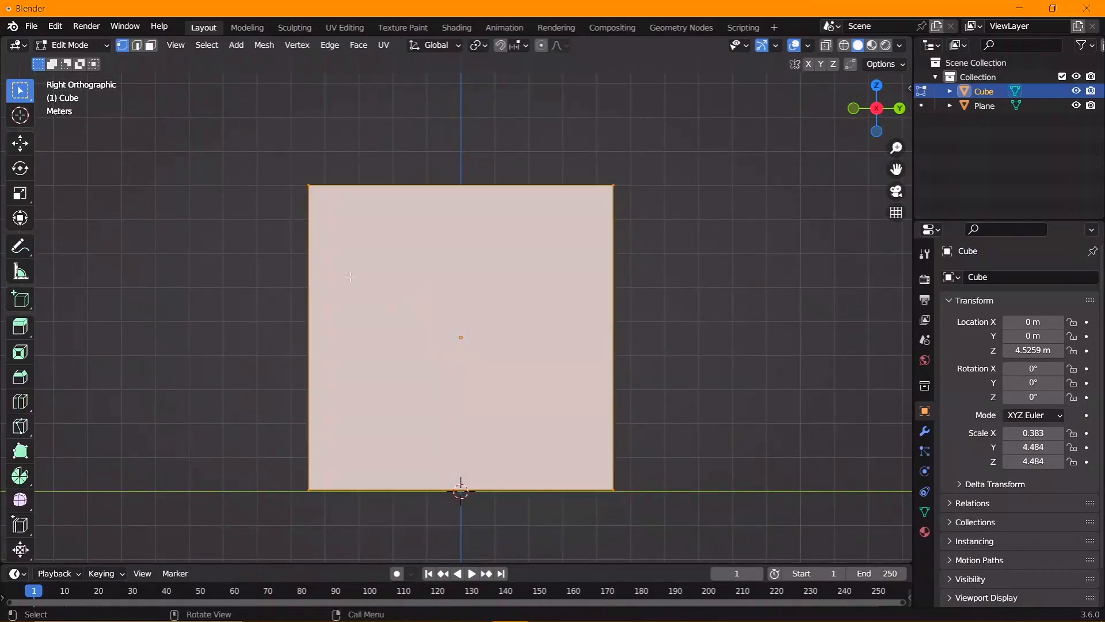
key(Tab)
click(20, 246)
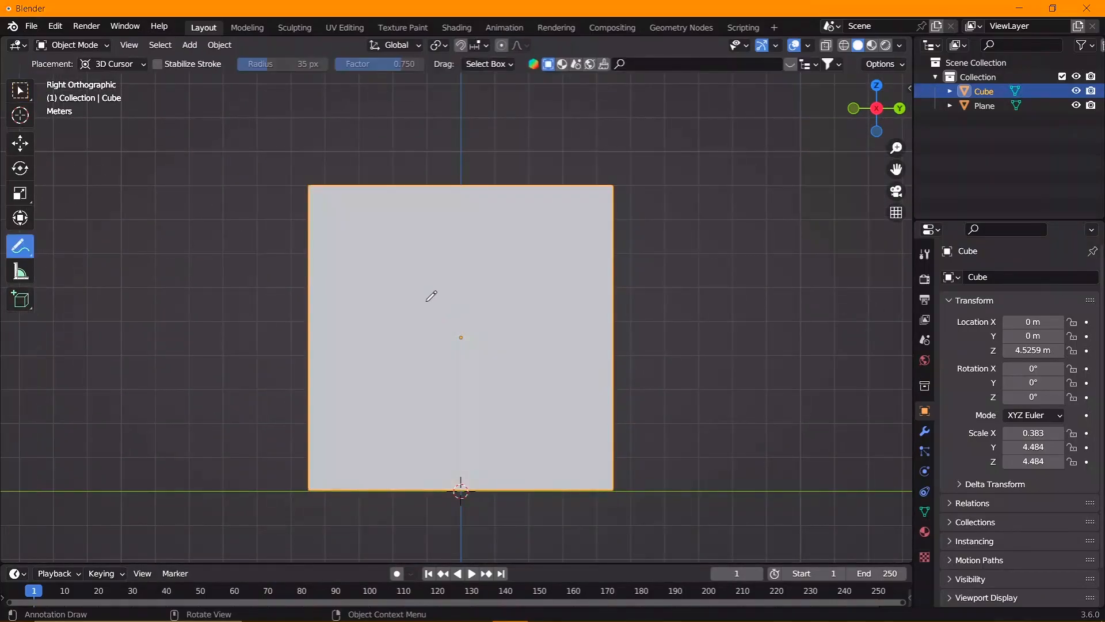
drag(300, 176, 316, 192)
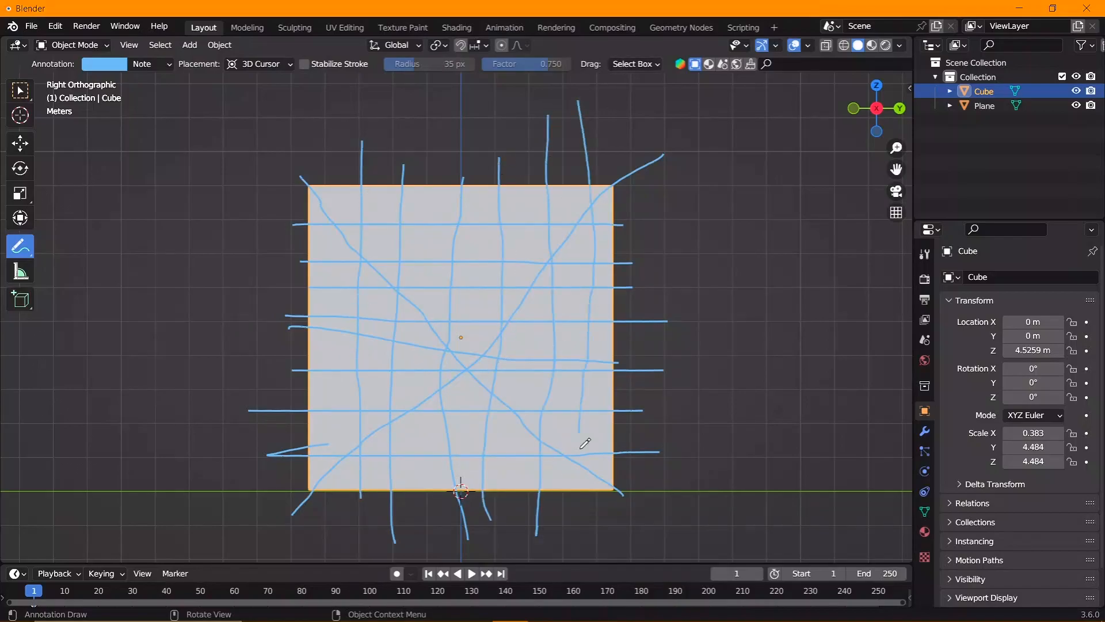
middle_drag(380, 286, 368, 242)
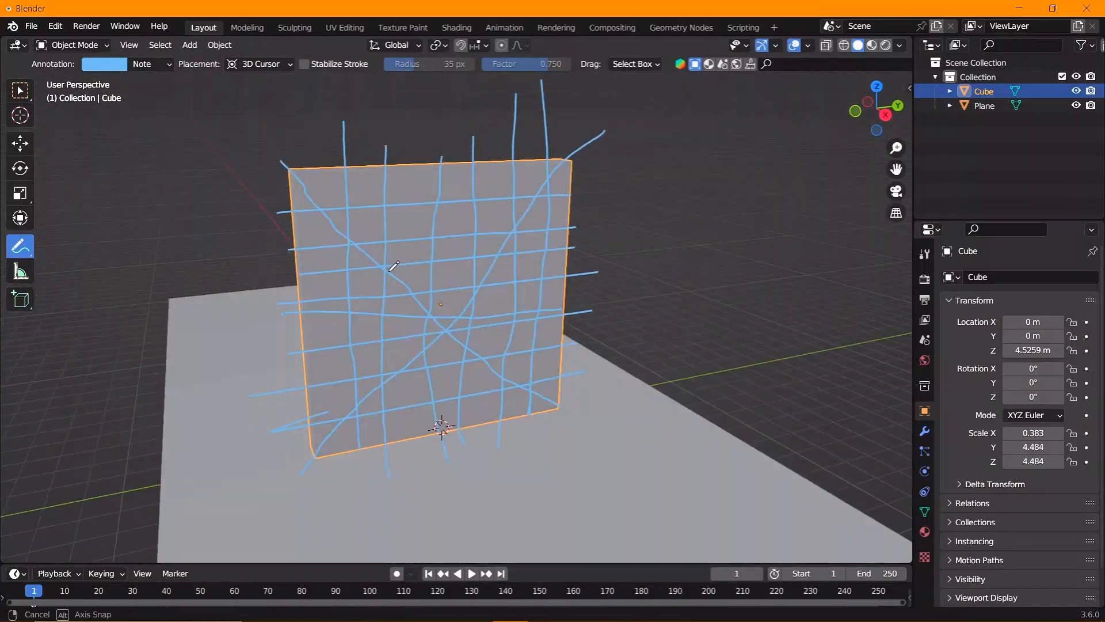
key(KP_3)
key(w)
key(Tab)
key(Tab)
Run Cell Fracture on the wall with Annotation Pencil as point source, a source limit of 200 and Random recursive shatter.
key(F3)
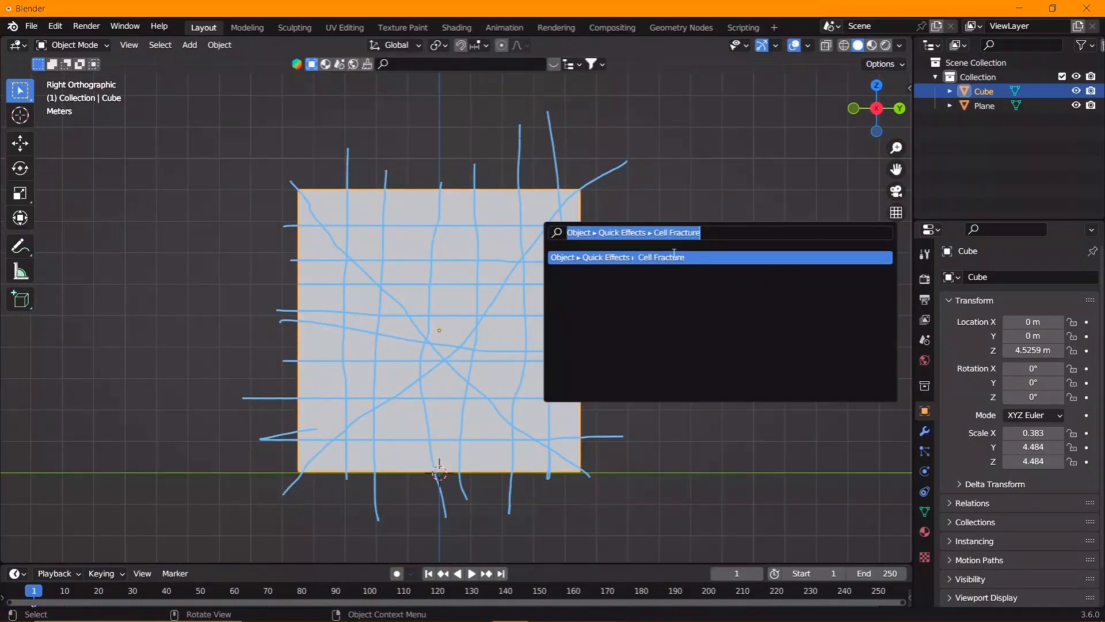
click(674, 256)
click(842, 279)
click(644, 294)
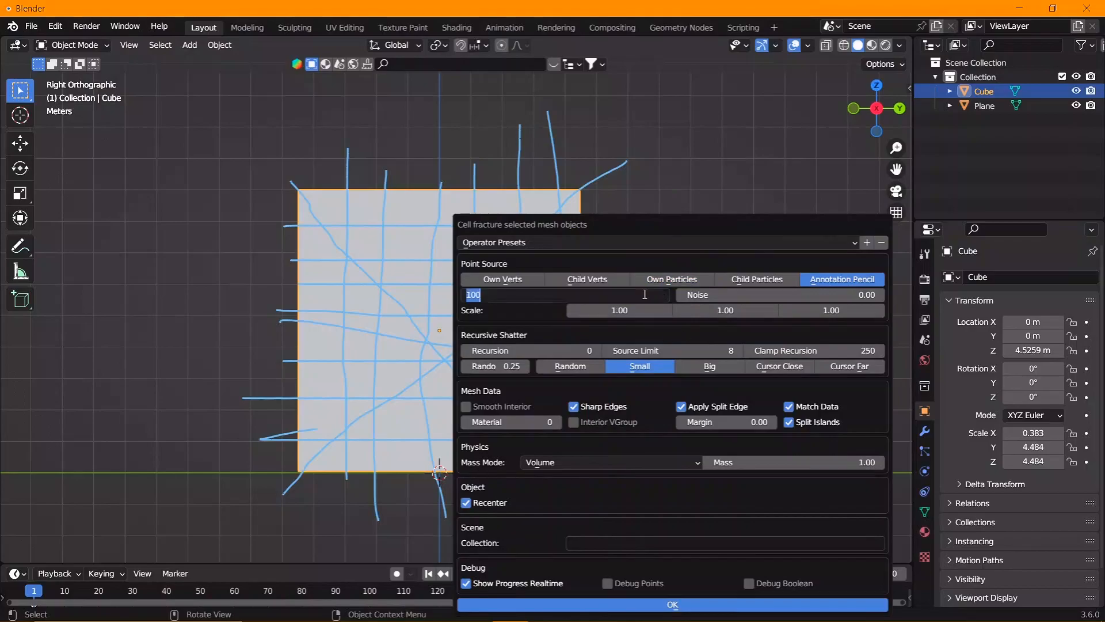
key(Return)
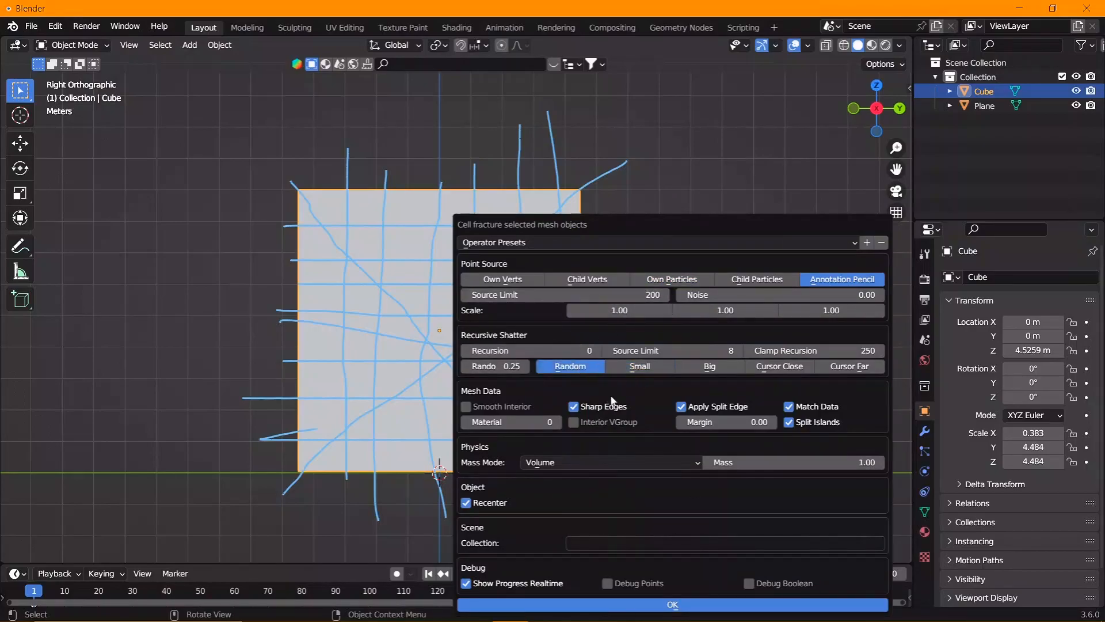
click(716, 366)
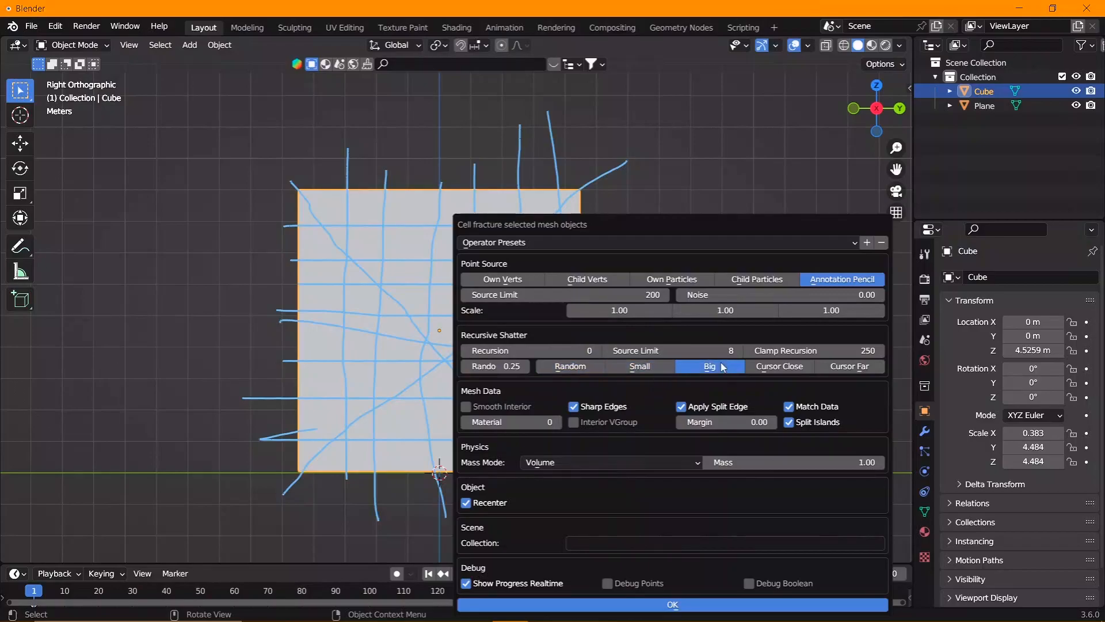
click(601, 366)
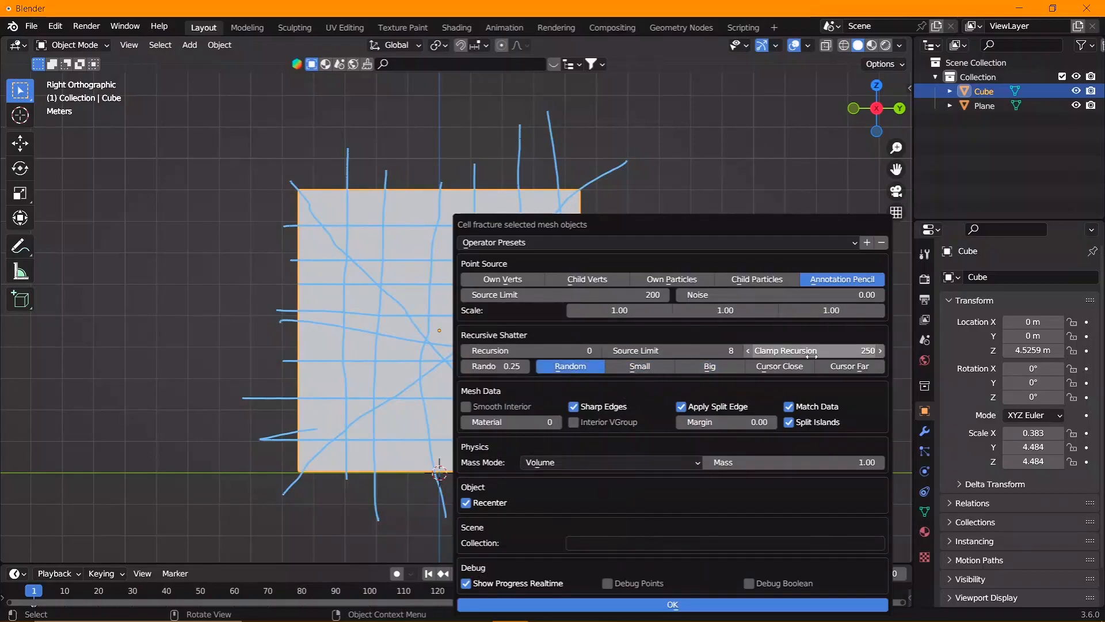
click(668, 605)
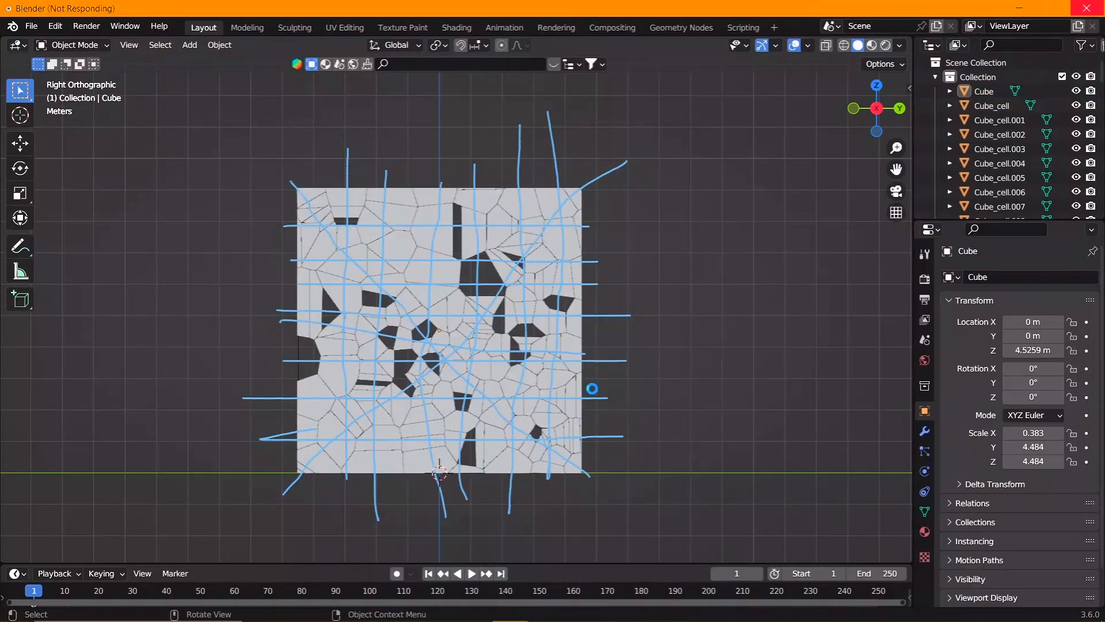
Hide the original unfractured cube so that only its cell fragments are displayed.
middle_drag(596, 405, 644, 280)
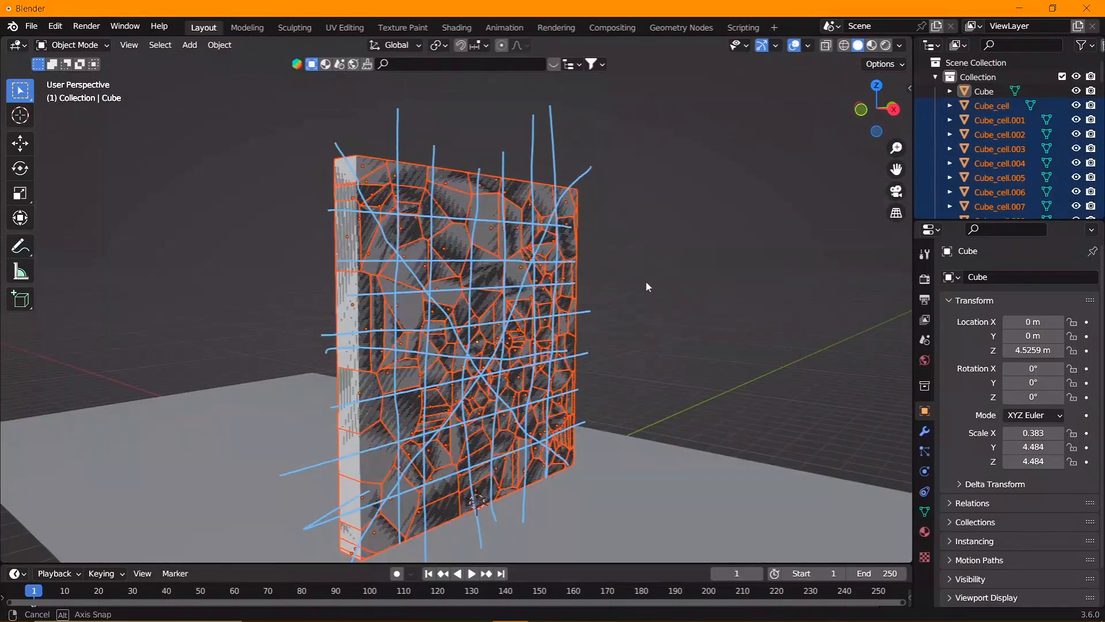
scroll(645, 280, down, 3)
click(990, 91)
key(g)
key(Escape)
key(h)
scroll(508, 343, up, 2)
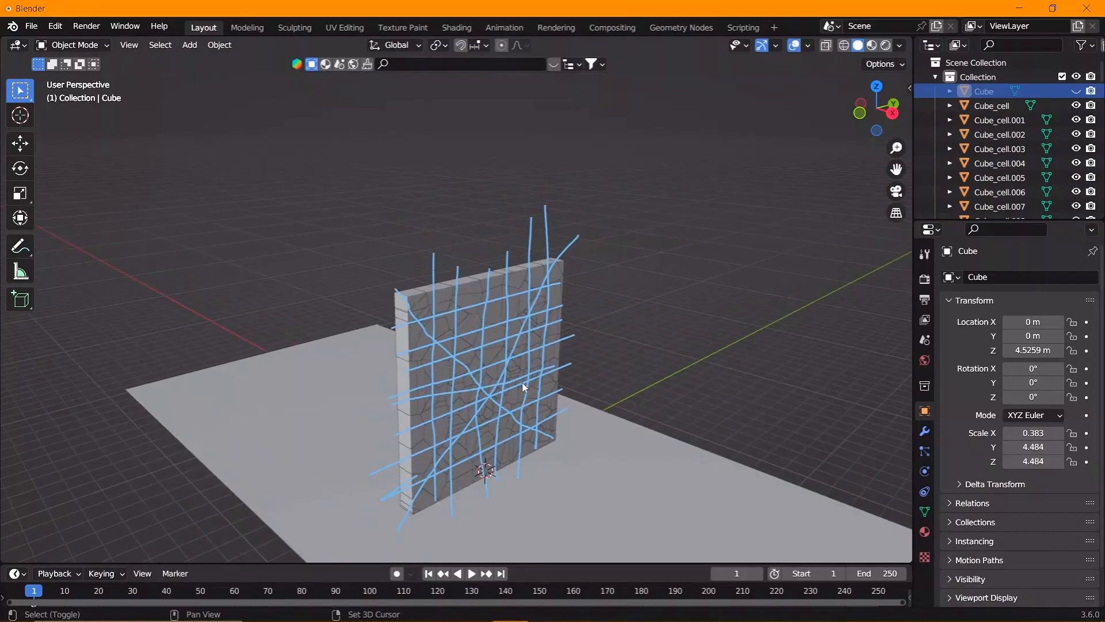
shift+middle_drag(509, 343, 495, 333)
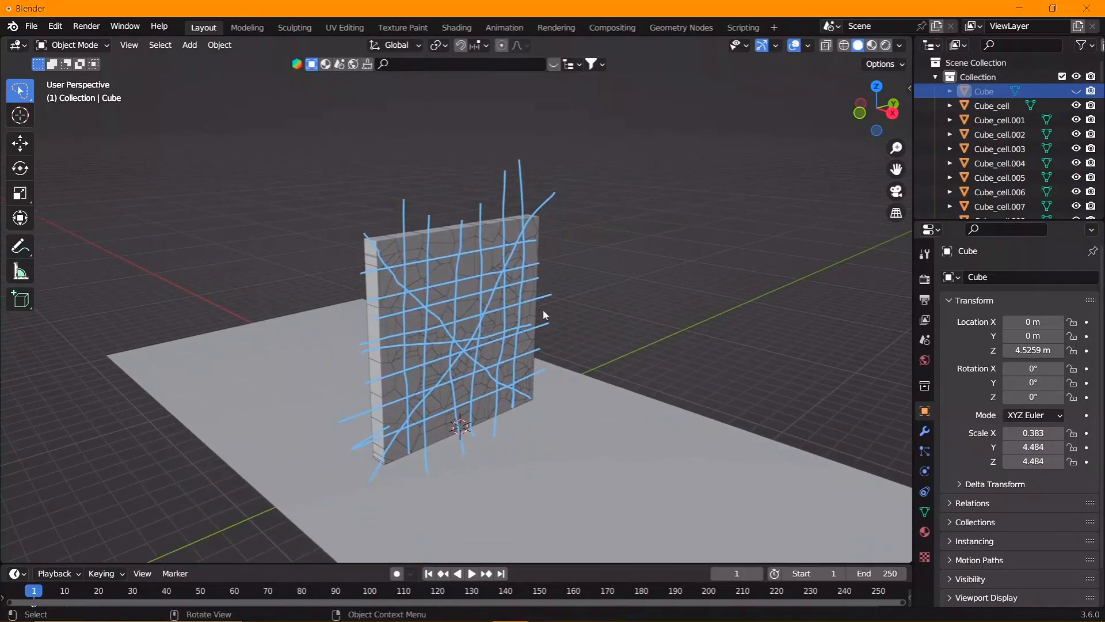
Erase all annotation strokes drawn over the wall in the right view.
key(w)
key(w)
key(w)
middle_drag(461, 309, 455, 332)
middle_drag(524, 326, 444, 365)
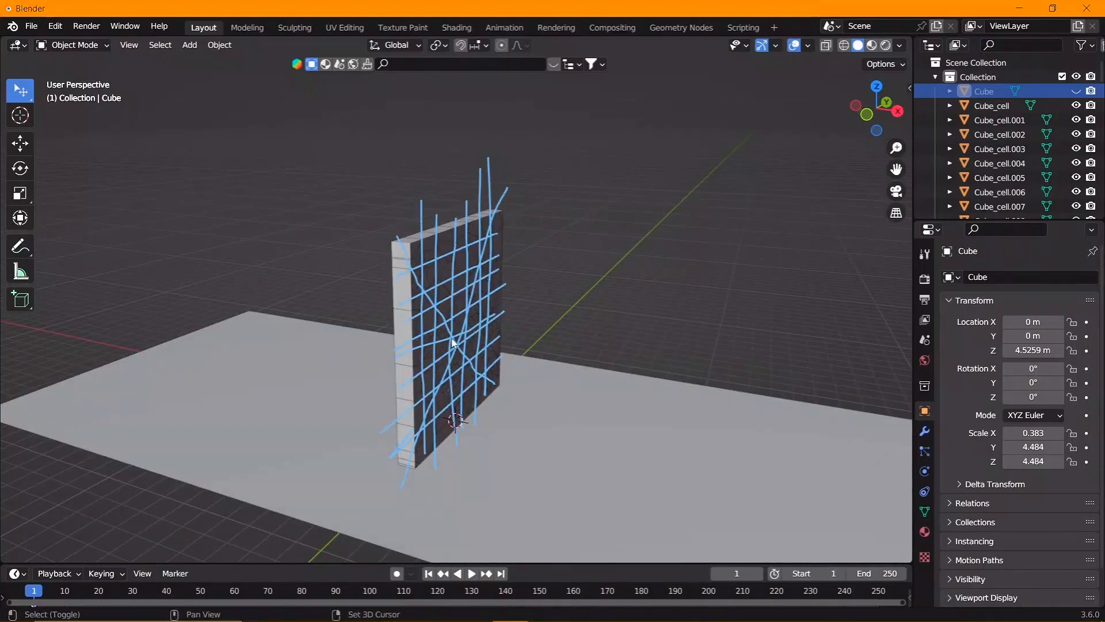
click(470, 310)
key(KP_3)
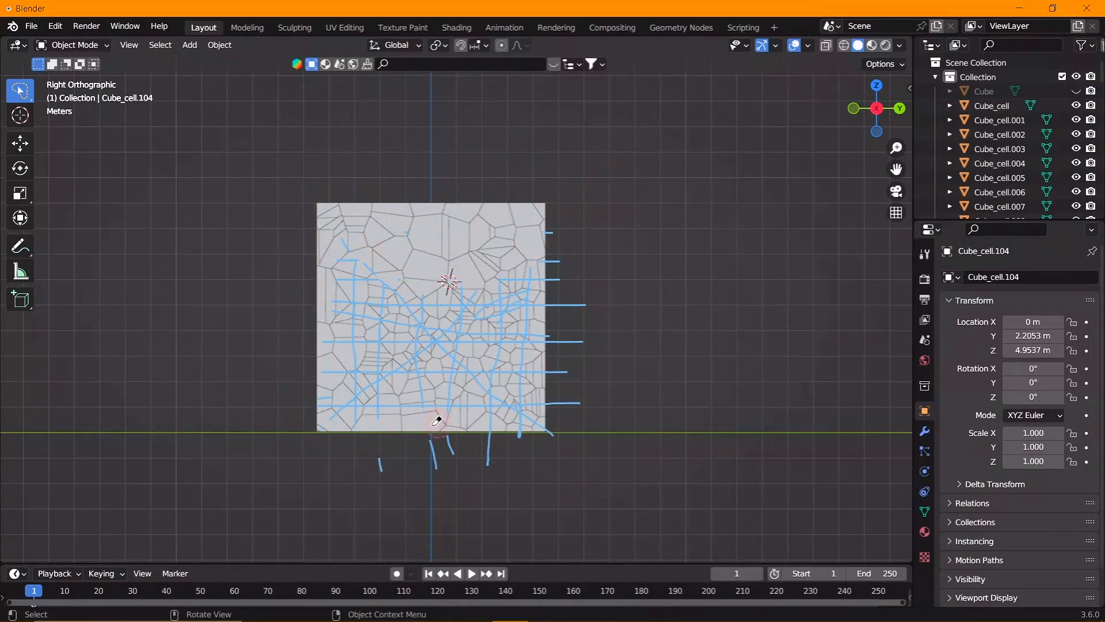
right_drag(436, 421, 581, 292)
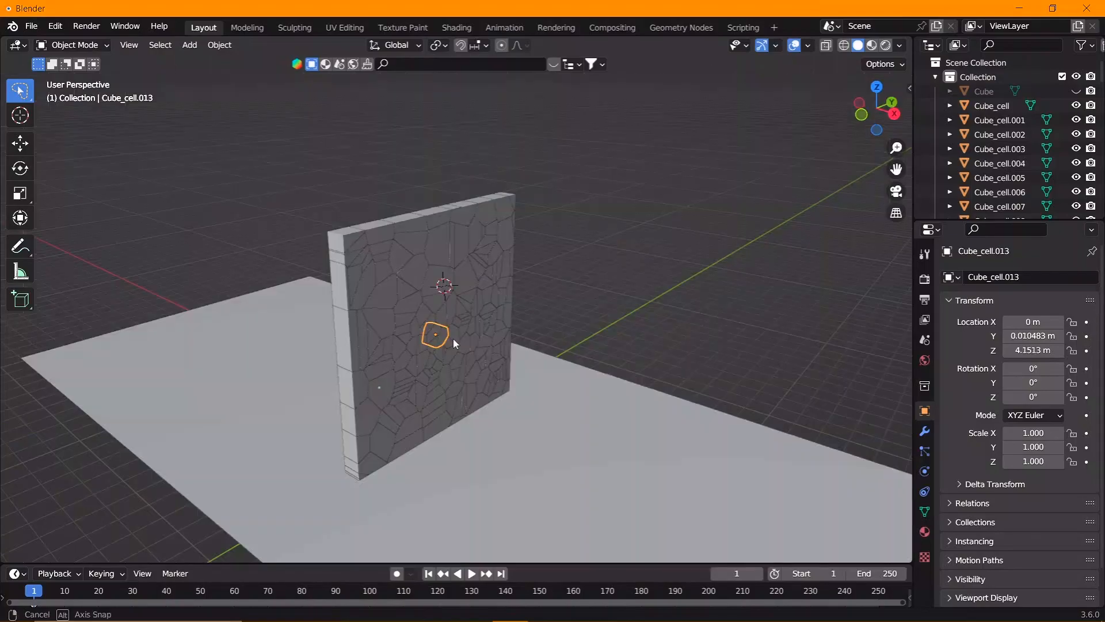
Add a UV sphere, centre it on the wall's face and scale it to about 2.19.
middle_drag(452, 339, 406, 331)
key(shift+a)
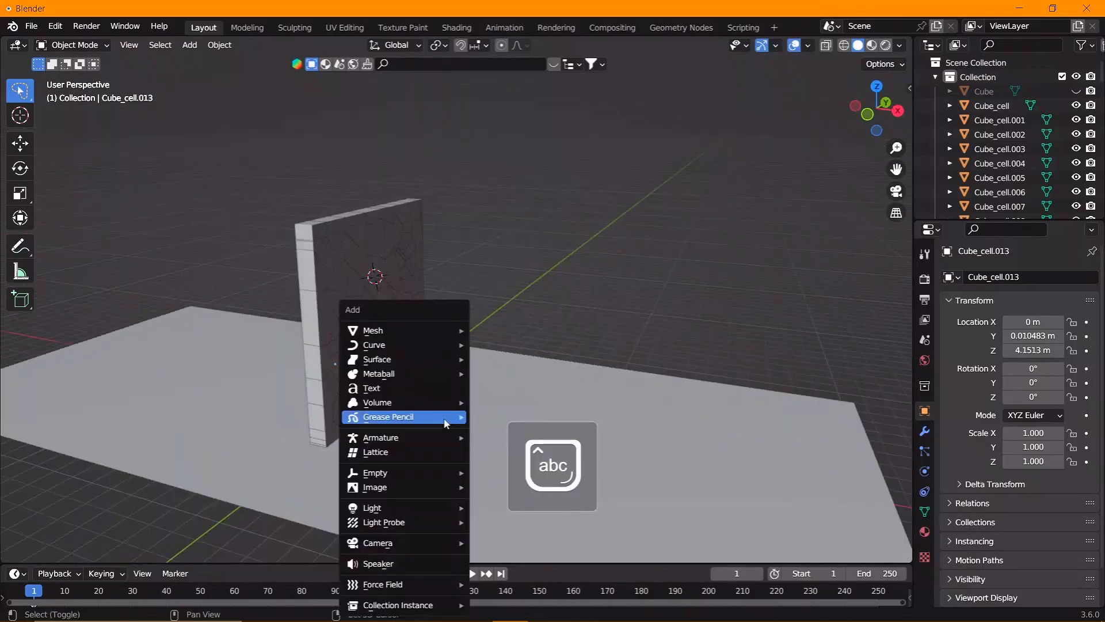
mouse_move(438, 330)
click(513, 373)
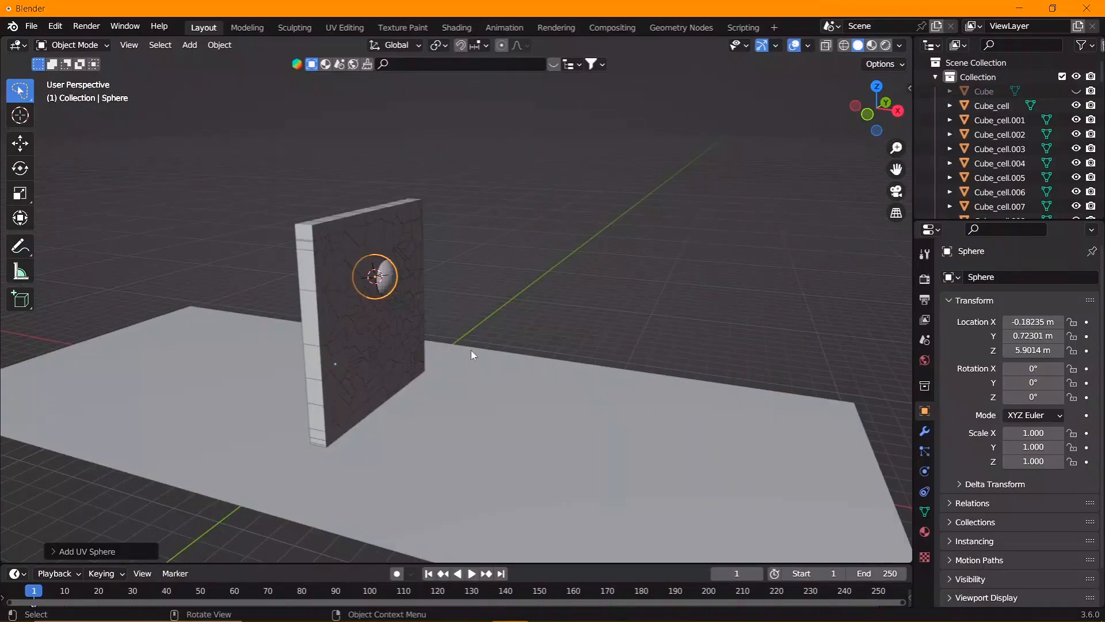
key(KP_3)
key(g)
key(s)
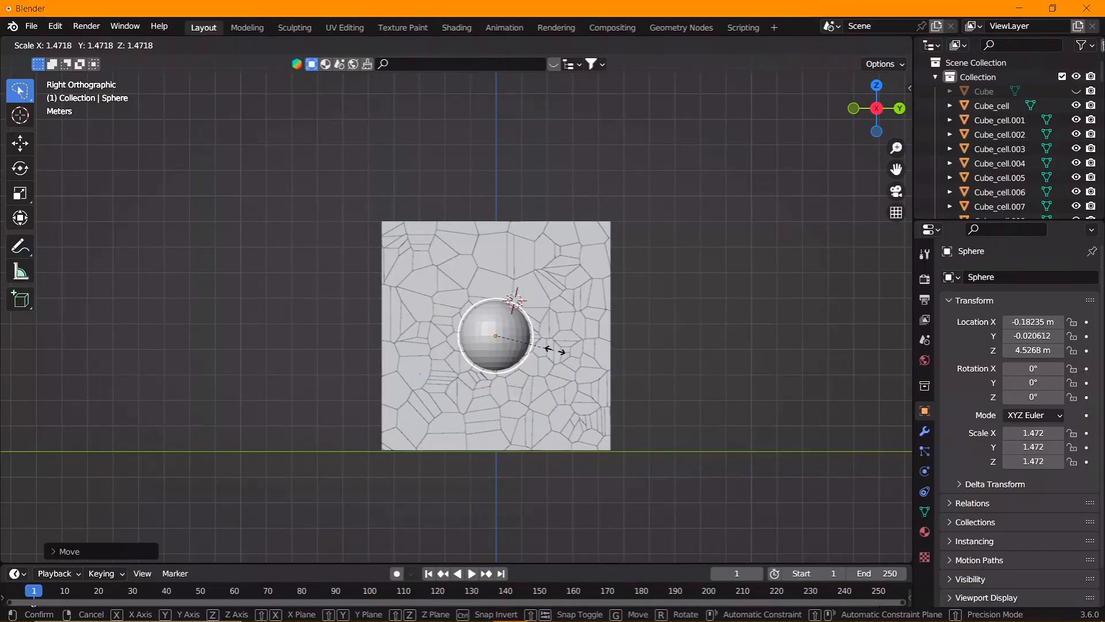
click(561, 355)
Move the sphere along the positive X axis, well clear of the wall.
key(KP_1)
key(g)
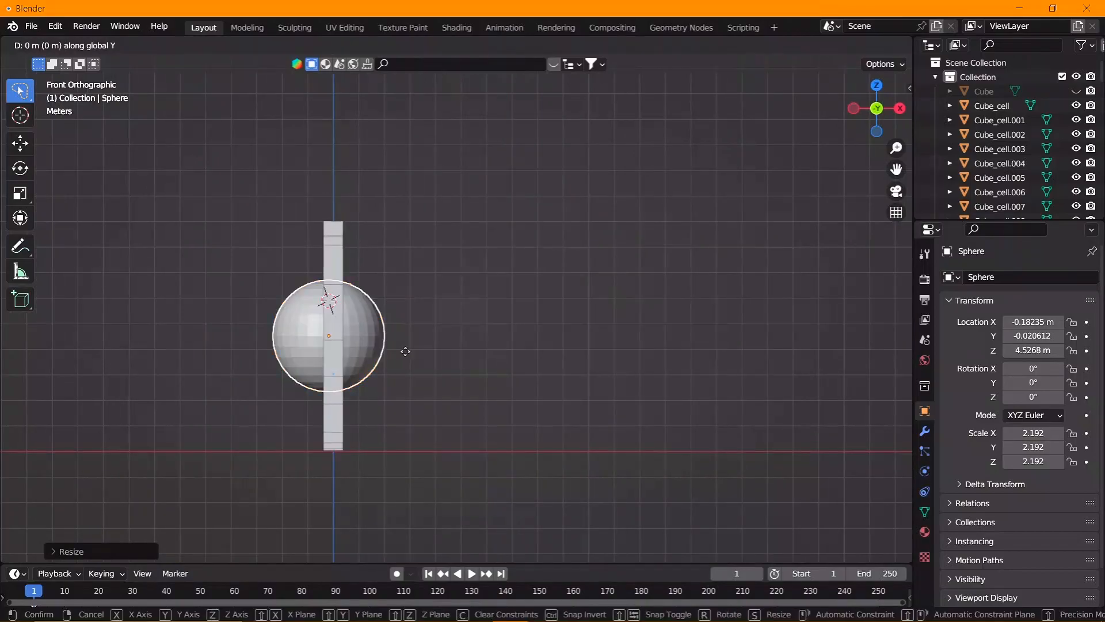
key(x)
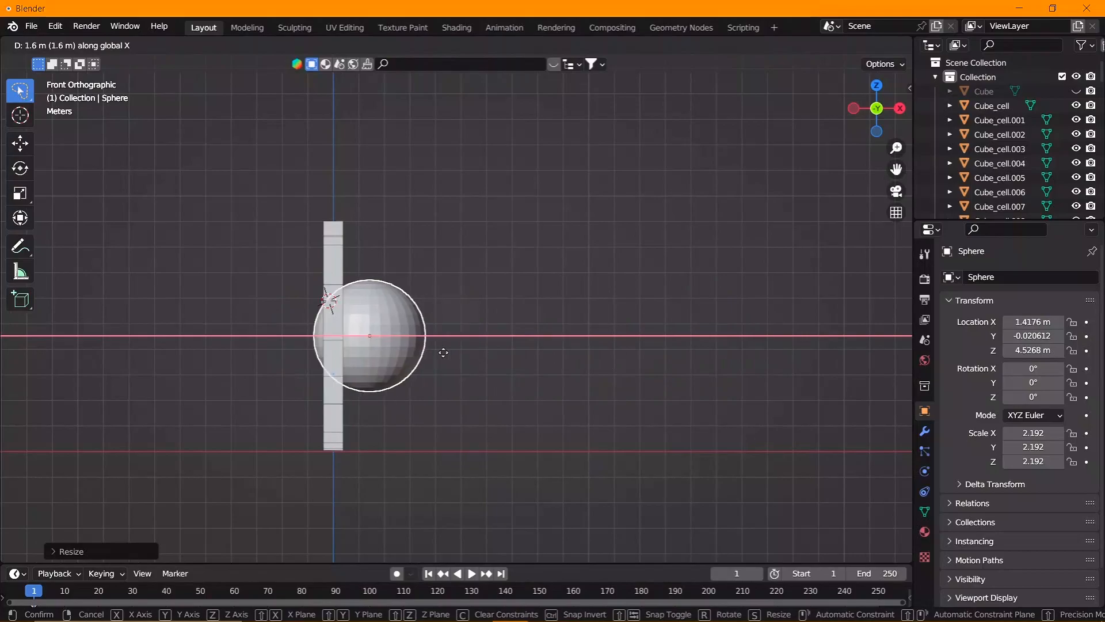
click(792, 348)
Turn on proportional editing and select the fragment near the wall's centre.
shift+middle_drag(339, 351, 442, 50)
click(405, 366)
click(499, 325)
middle_drag(571, 343, 664, 429)
Select all the wall fragments, leaving the ground plane unselected.
key(KP_1)
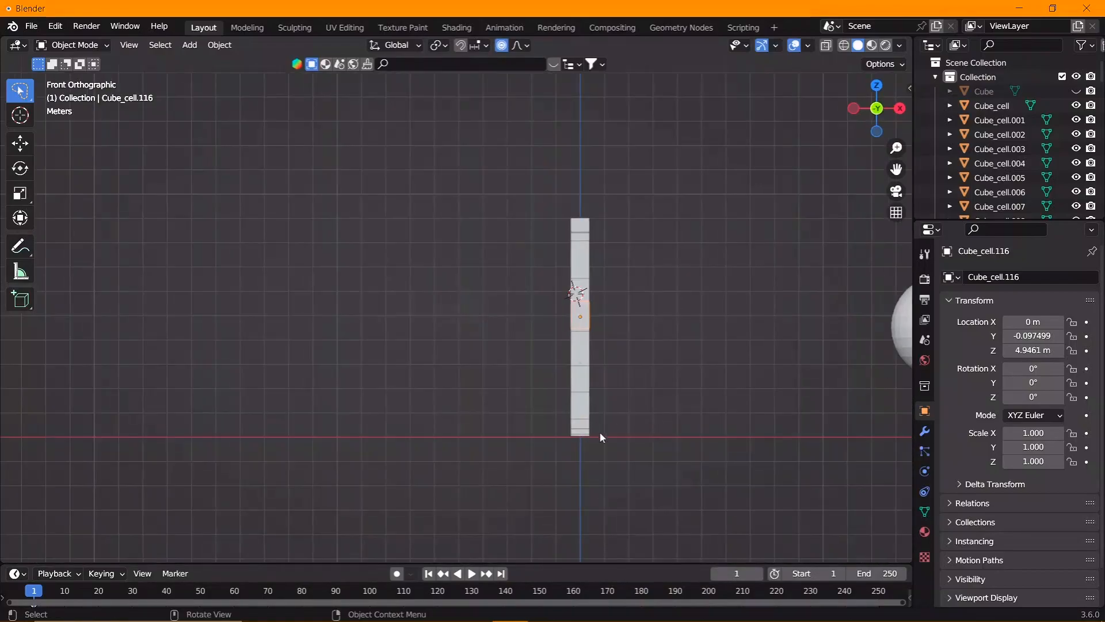
mouse_move(601, 453)
mouse_down()
mouse_move(636, 170)
mouse_move(610, 509)
mouse_up()
mouse_move(578, 437)
mouse_down()
mouse_move(493, 296)
mouse_move(568, 523)
mouse_move(582, 495)
mouse_up()
mouse_move(597, 454)
middle_down()
mouse_move(654, 481)
mouse_move(595, 452)
mouse_move(550, 452)
middle_up()
shift+click(655, 481)
shift+click(656, 479)
Enable auto keying and insert a Location, Rotation & Scale keyframe for all wall fragments at frame 1.
drag(569, 563, 575, 518)
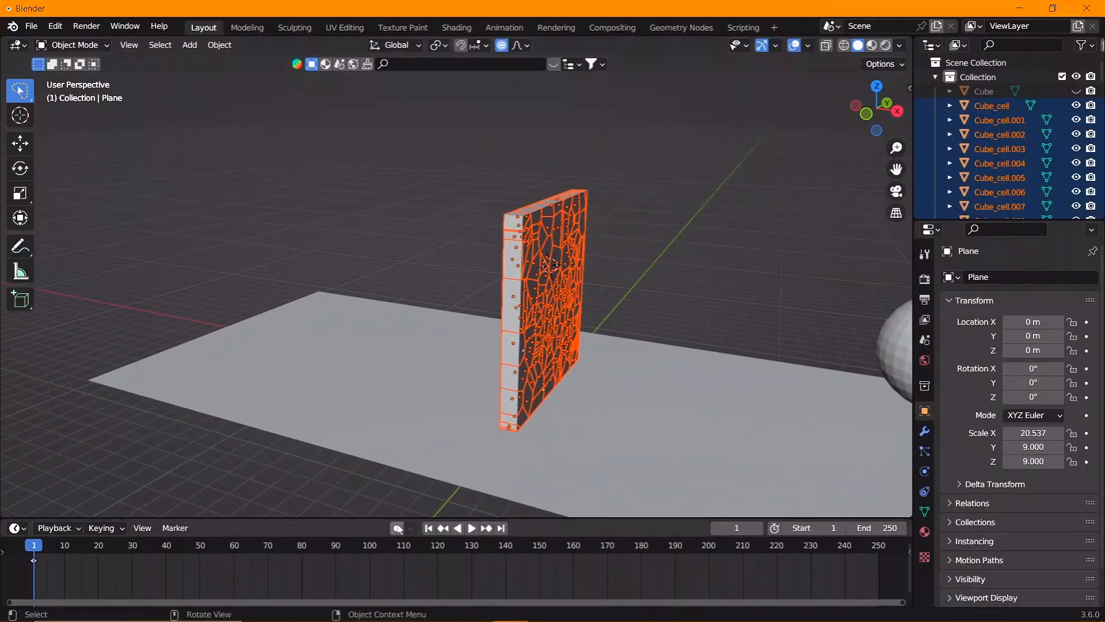
key(i)
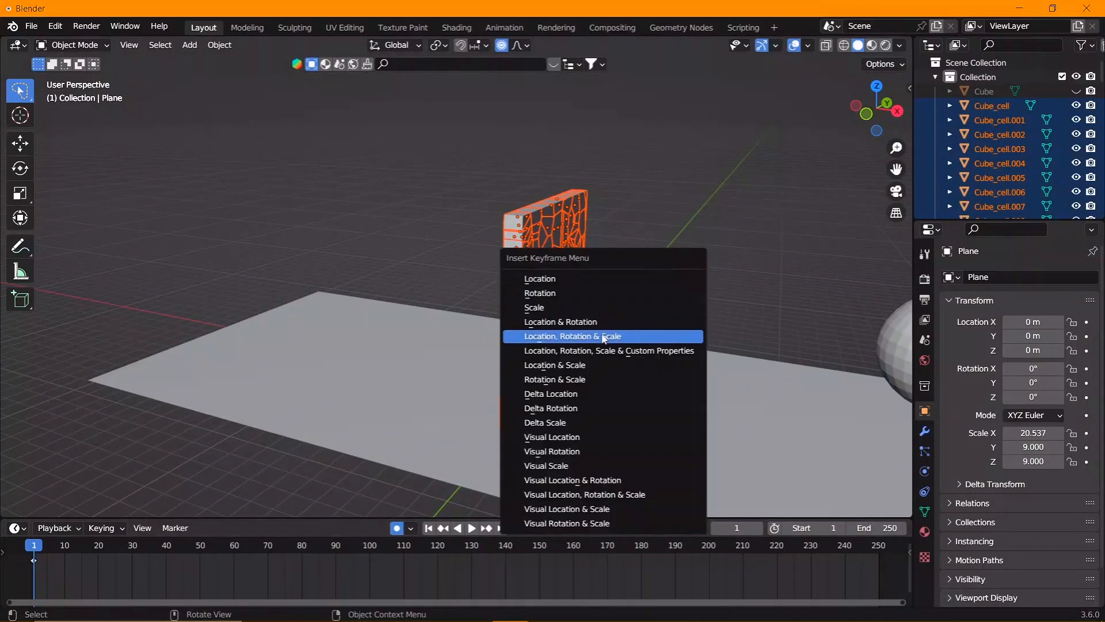
click(612, 336)
Select the wall's centre fragment and try moving it along X with different proportional influence sizes.
mouse_move(644, 311)
middle_down()
mouse_move(673, 292)
mouse_move(553, 262)
mouse_move(510, 297)
mouse_move(633, 303)
middle_up()
click(553, 262)
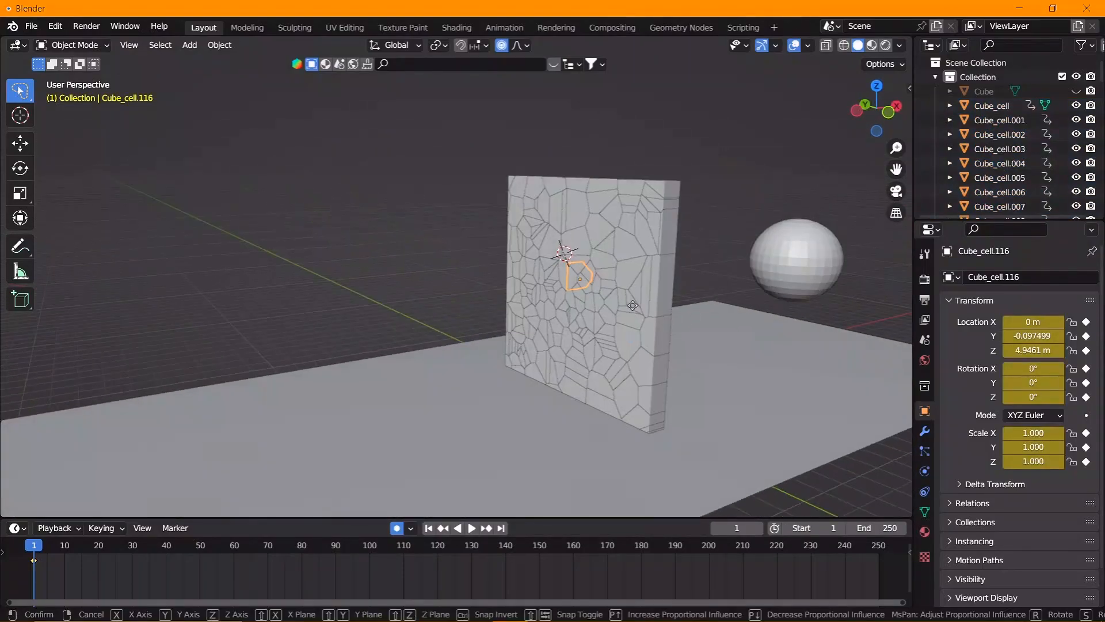
key(g)
key(x)
scroll(469, 351, down, 17)
scroll(478, 350, up, 20)
right_click(482, 350)
Adjust the proportional size to about 3.14 m during a trial move of the centre fragment along X in the front view.
key(KP_3)
key(KP_1)
key(g)
key(x)
scroll(605, 351, down, 12)
scroll(582, 353, up, 4)
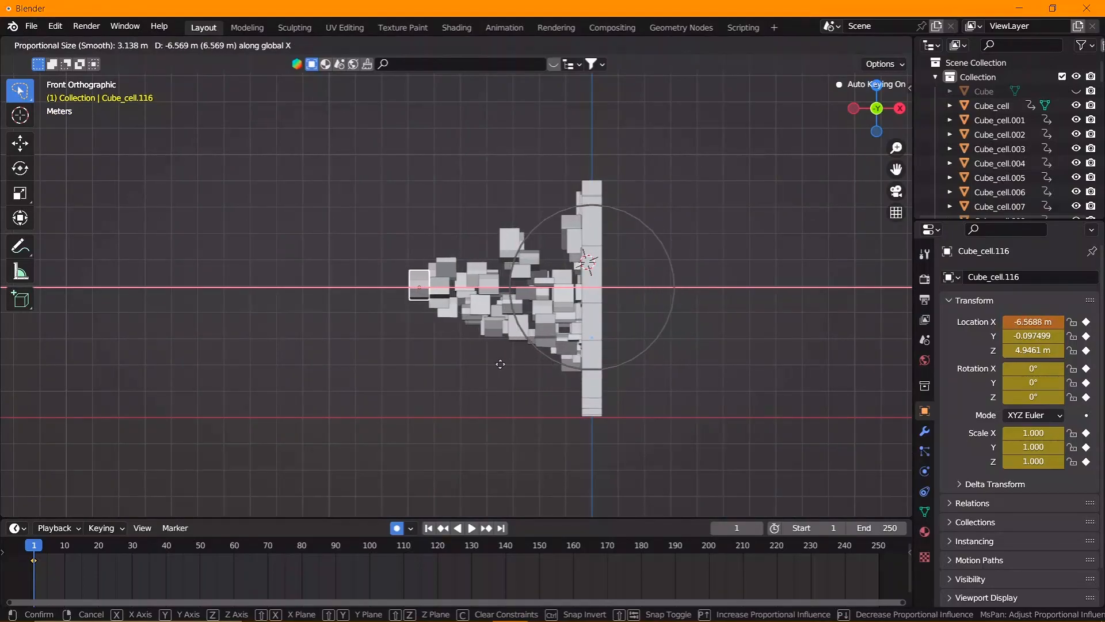
right_click(369, 542)
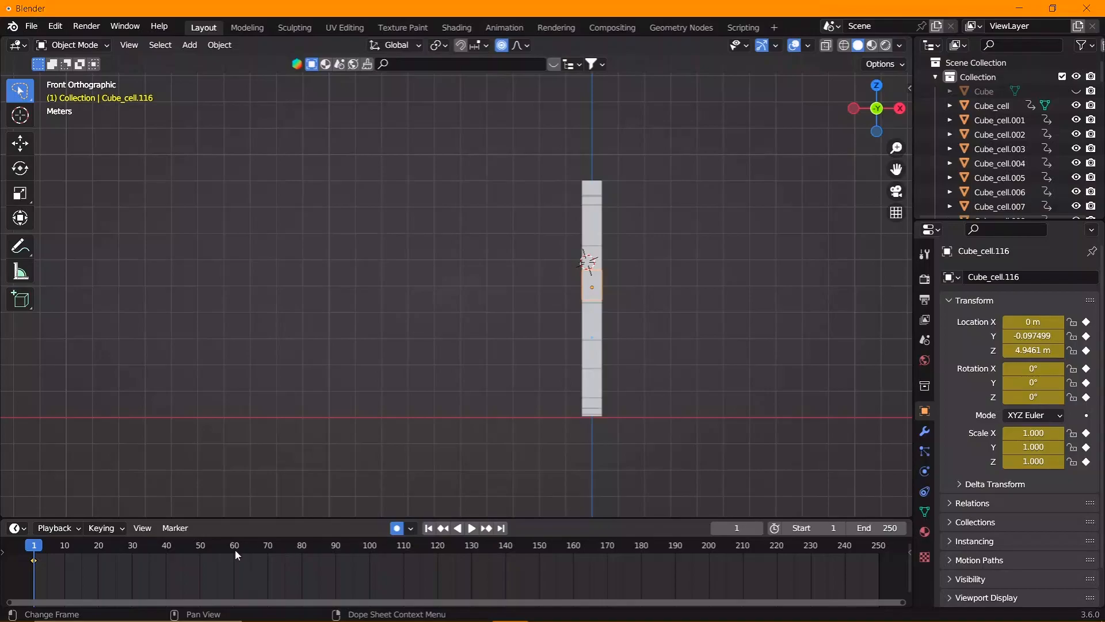
At frame 100, move the centre fragment about -6.96 m along X with a proportional size of about 3.14 m.
click(371, 547)
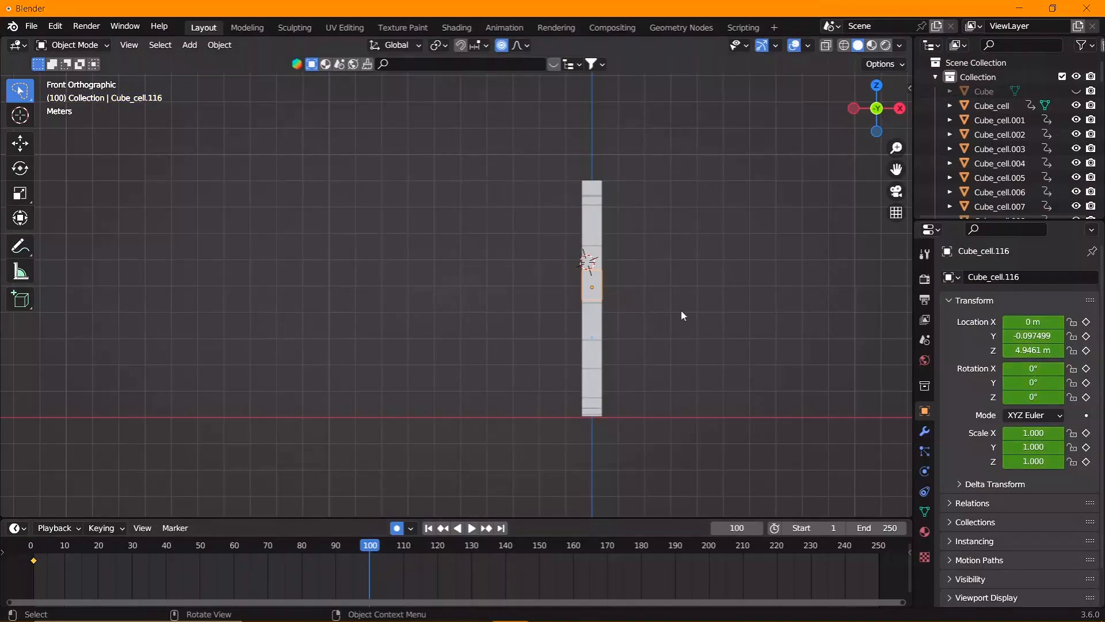
key(g)
key(x)
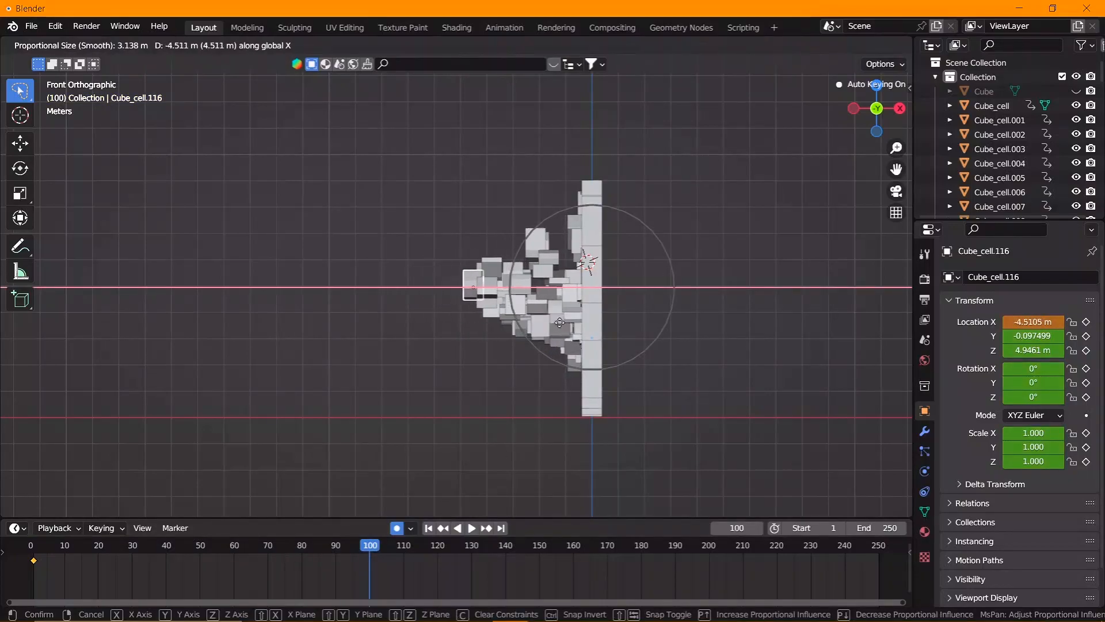
click(561, 323)
Change the transform pivot point and try a free trackball rotation of the centre fragment.
key(r)
key(r)
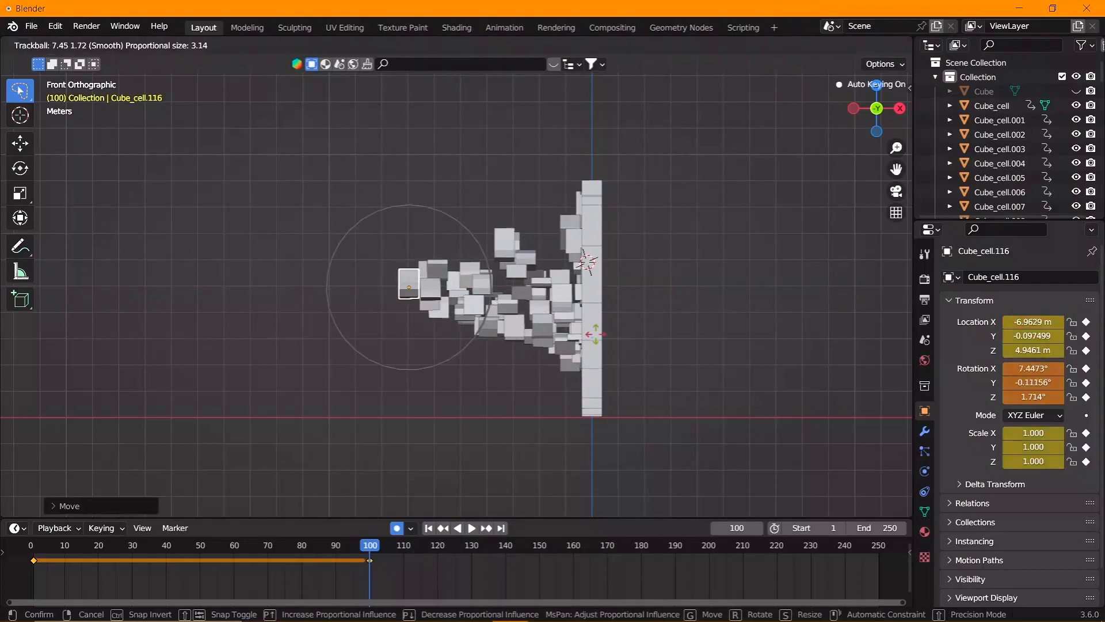
right_click(569, 308)
click(444, 47)
click(493, 92)
key(r)
key(r)
key(Escape)
Trackball-rotate the fragments proportionally with a size of about 8.95, turning the centre fragment to about 47°, 13°, -149°.
key(r)
key(r)
scroll(496, 369, down, 11)
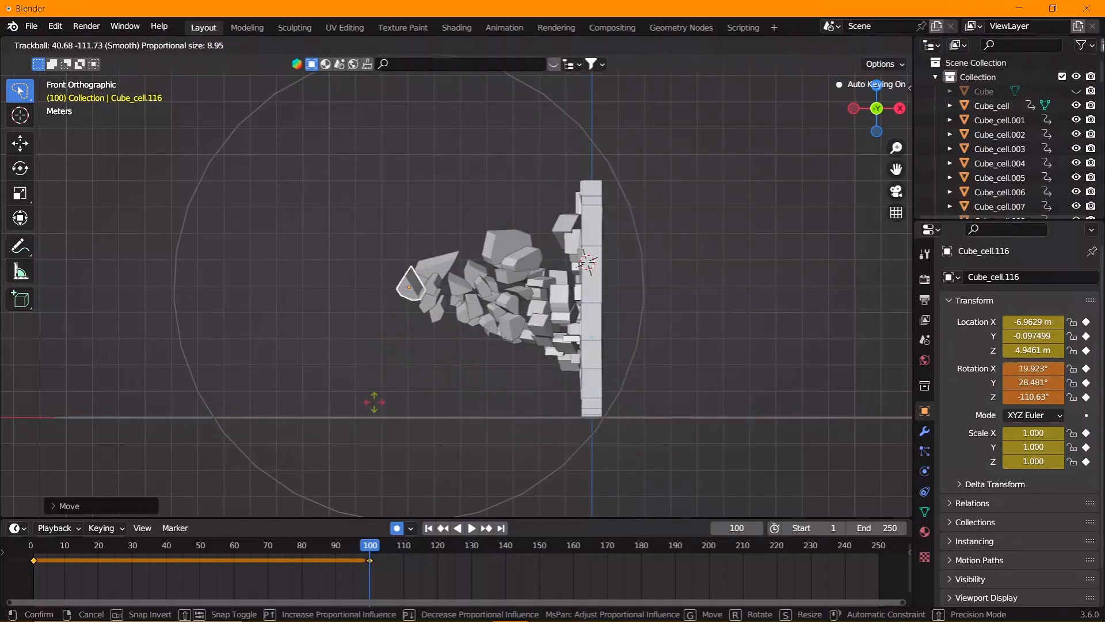
click(533, 312)
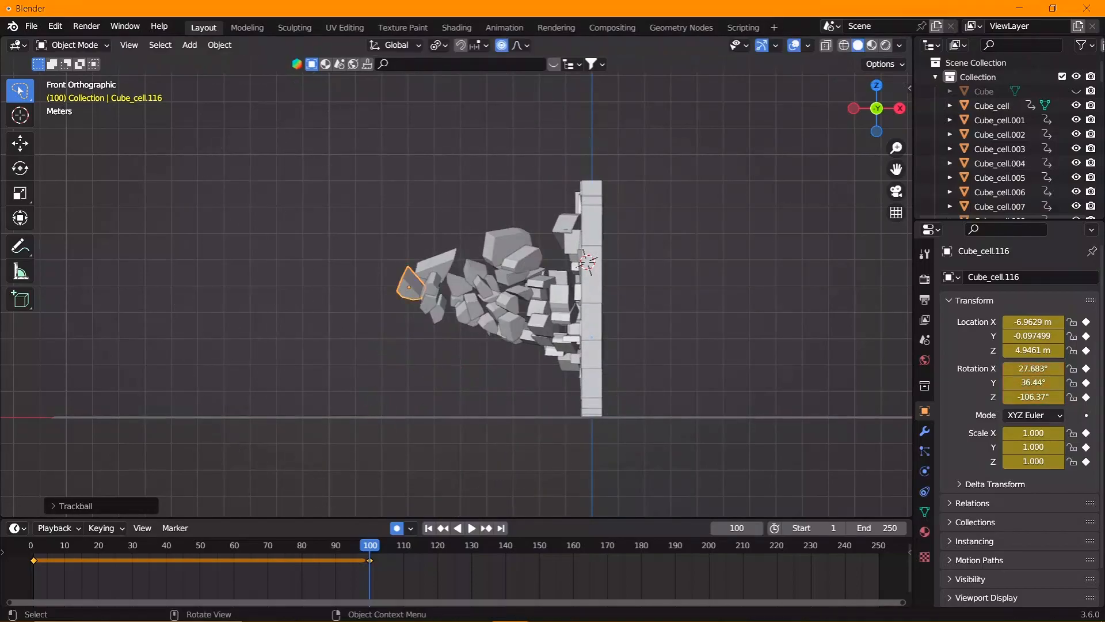
key(r)
key(r)
click(533, 313)
mouse_move(532, 313)
middle_down()
mouse_move(596, 349)
mouse_move(546, 328)
middle_up()
key(KP_3)
key(KP_1)
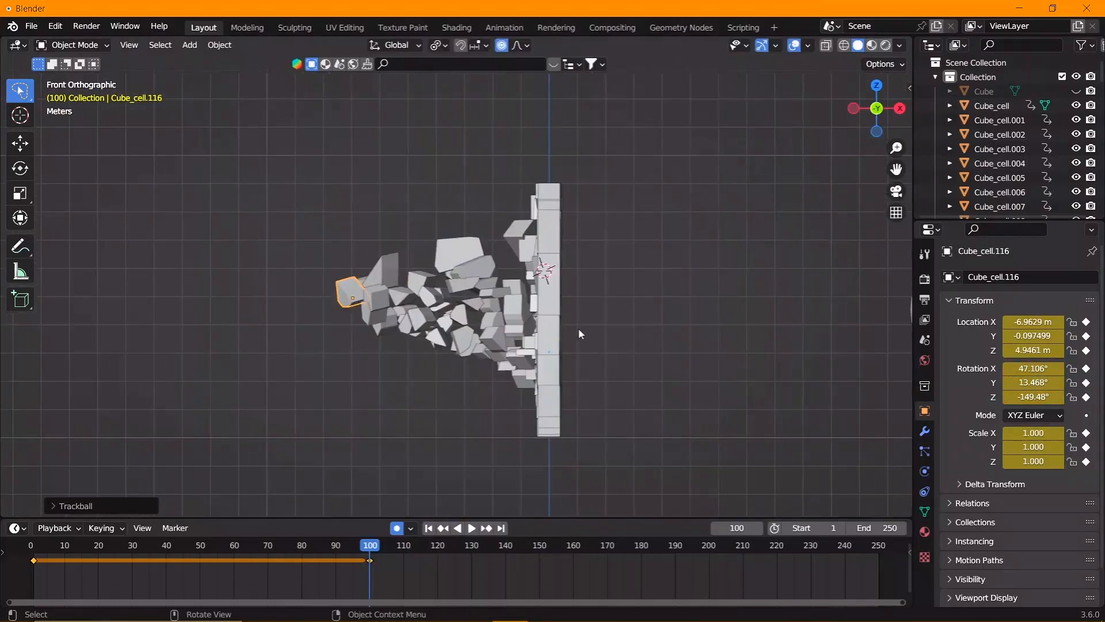
Move the centre fragment's first keyframe from frame 1 to frame 60.
click(39, 548)
key(g)
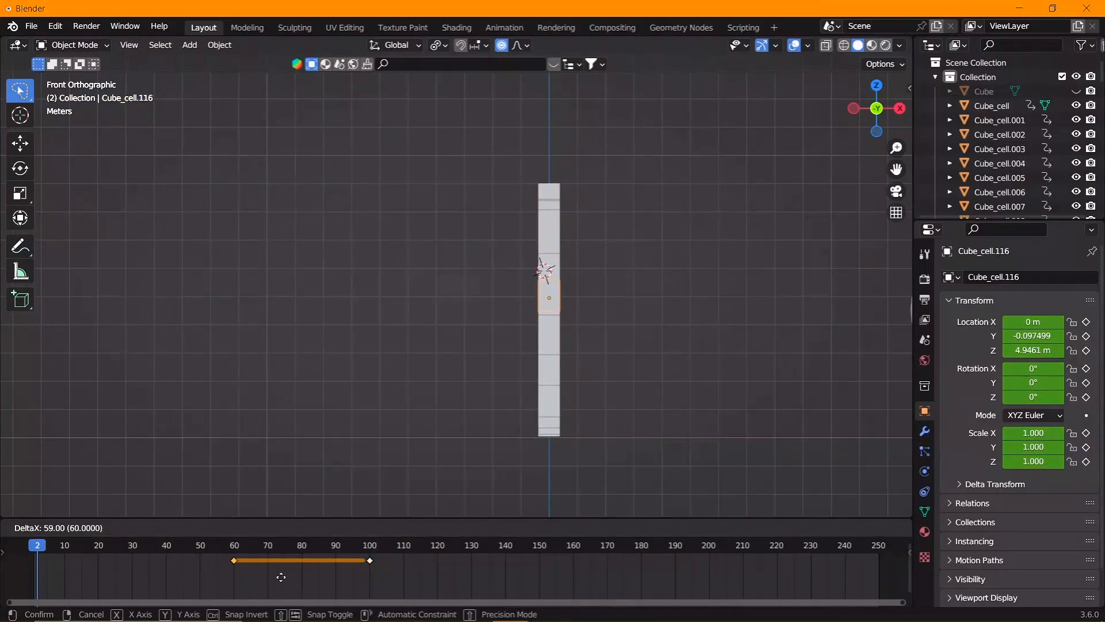
click(278, 586)
Set the scene's end frame to 100 and play the animation.
drag(35, 551, 34, 551)
click(869, 527)
text(100)
key(Return)
key(space)
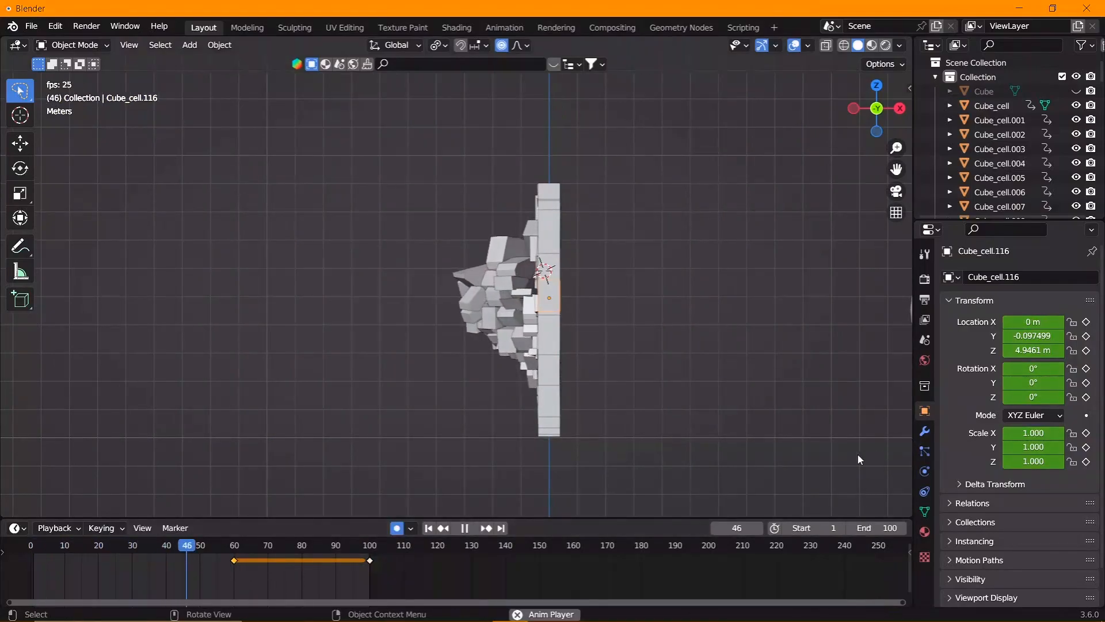
Select all the wall fragments and leave the ground plane deselected.
click(618, 425)
key(b)
drag(614, 425, 375, 180)
key(b)
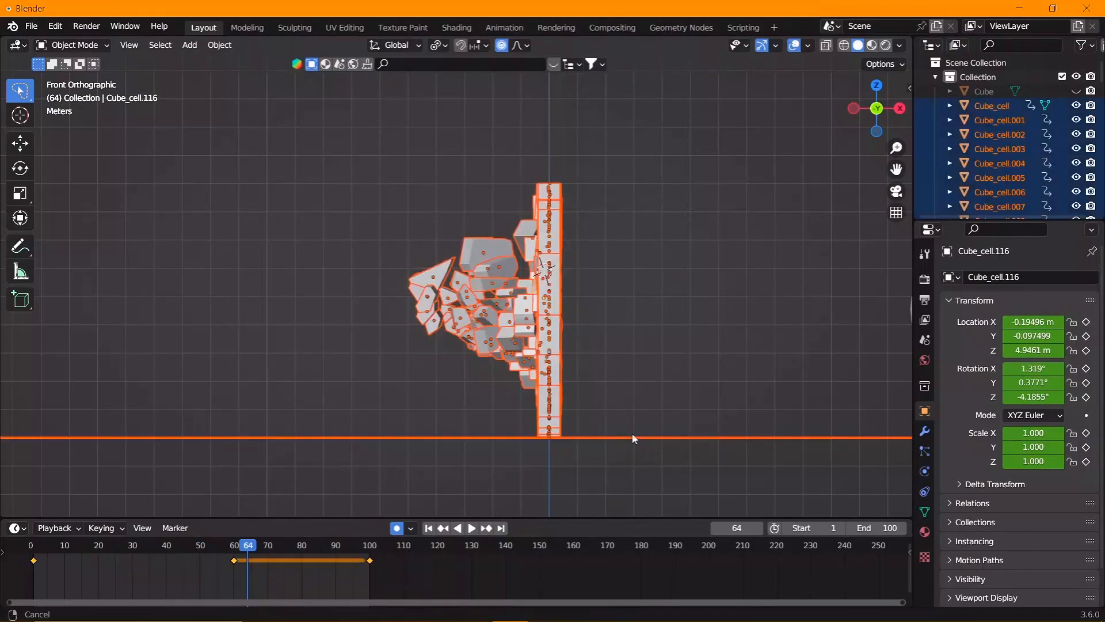
middle_drag(632, 437, 686, 479)
shift+click(743, 476)
shift+click(743, 472)
key(KP_1)
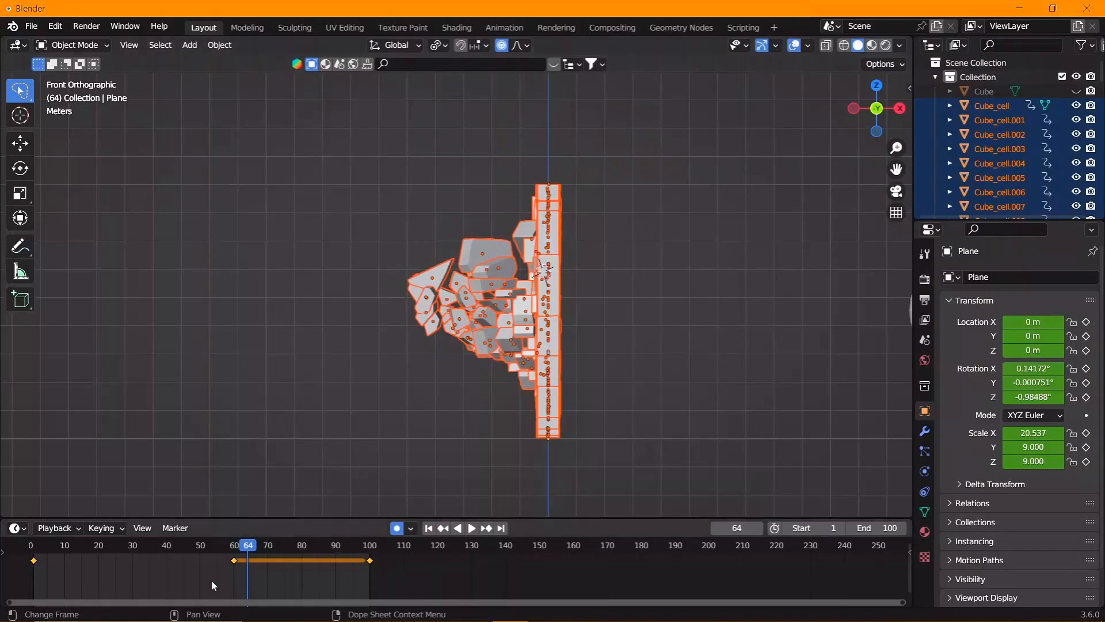
Move the starting keyframes of all wall fragments from frame 1 to frame 60 and play the animation.
drag(71, 572, 25, 552)
key(g)
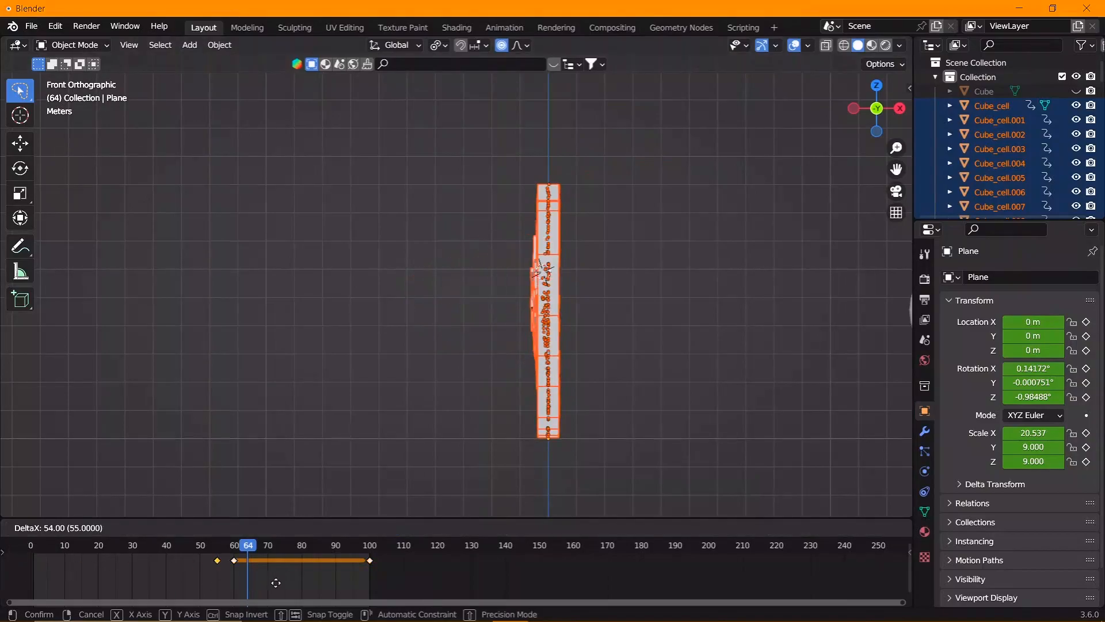
click(292, 587)
click(42, 547)
key(space)
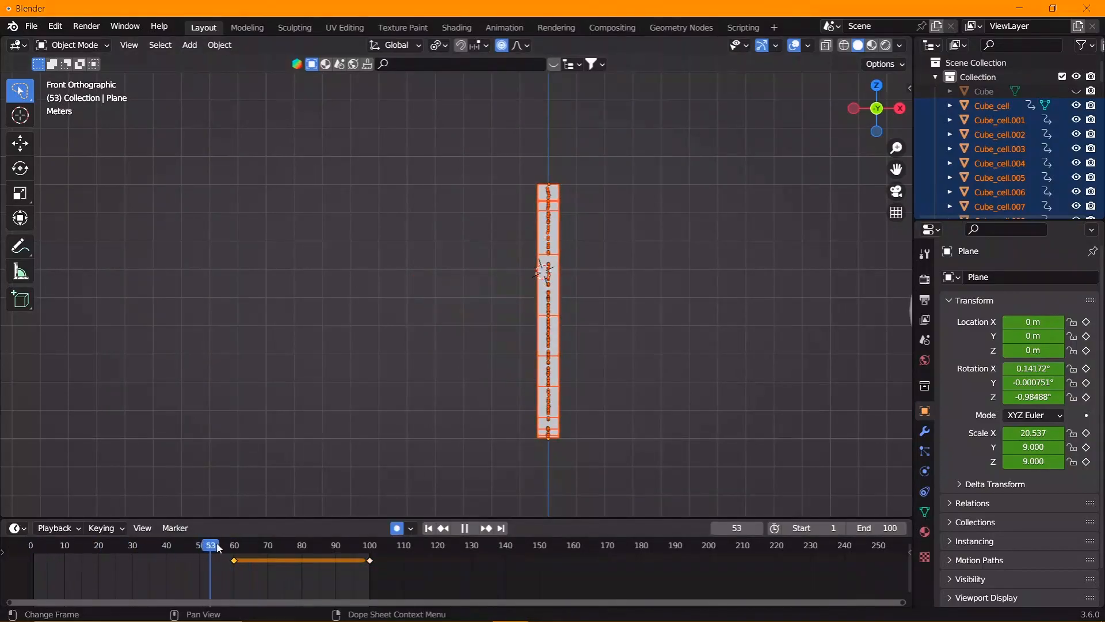
key(space)
Change the interpolation of the wall fragments' keyframes and play back the shattering.
click(43, 547)
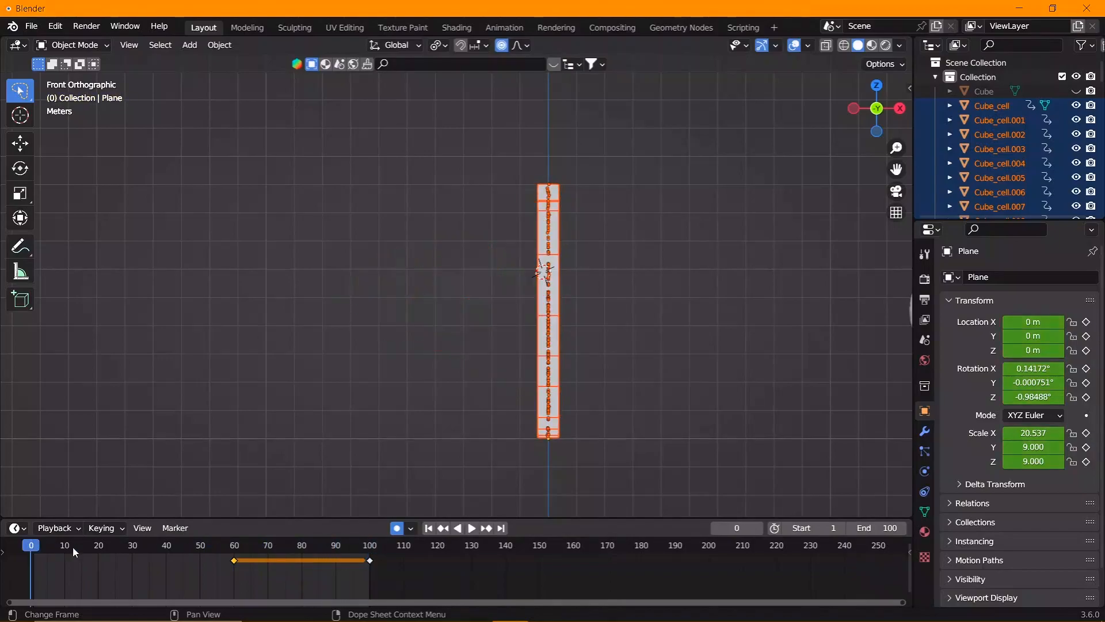
key(t)
click(185, 560)
key(space)
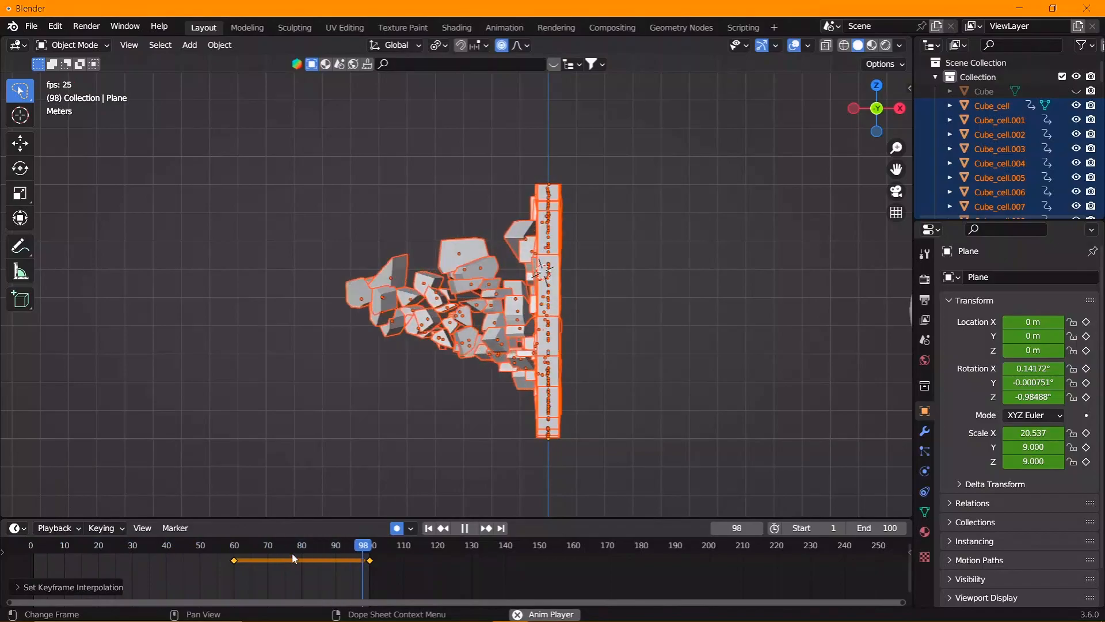
key(space)
click(42, 546)
Select the sphere, scrub through the wall's breakup, and delete the sphere's existing keyframes.
scroll(550, 396, down, 2)
shift+middle_drag(551, 399, 438, 418)
click(236, 547)
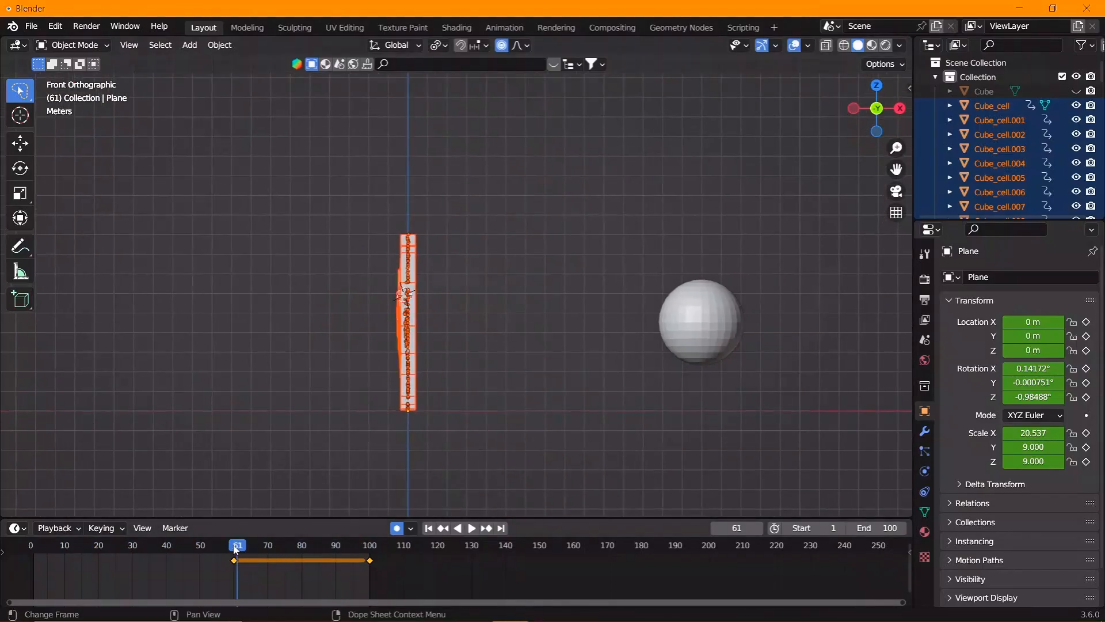
click(685, 346)
shift+middle_drag(685, 345, 652, 338)
drag(32, 547, 216, 547)
drag(286, 553, 315, 553)
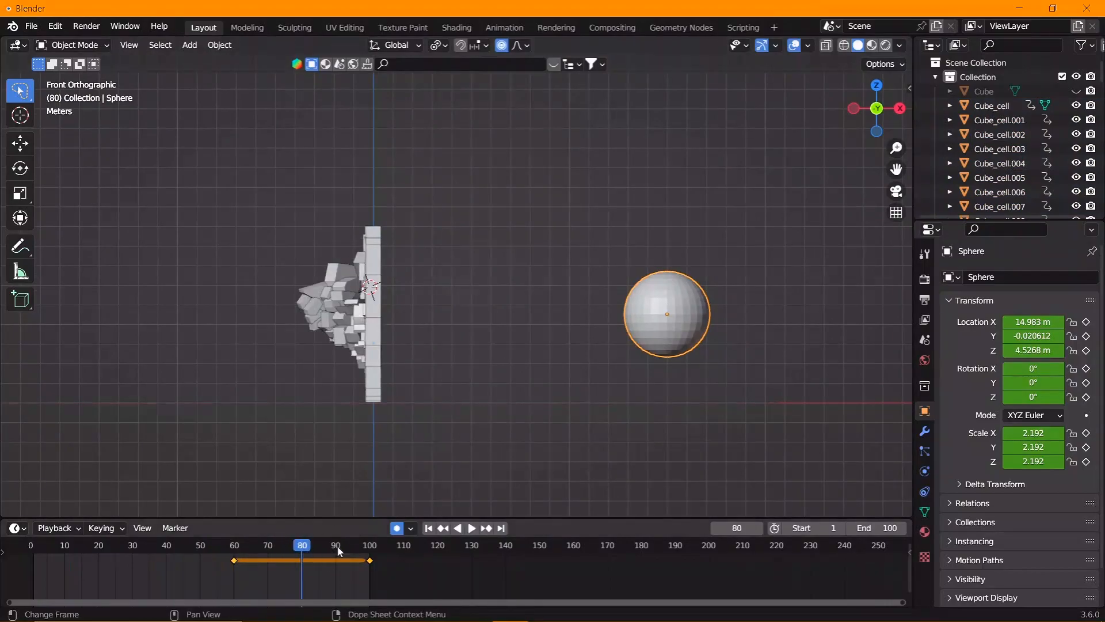
middle_drag(684, 325, 576, 461)
key(x)
click(380, 578)
Go to frame 60 in the front view and turn off proportional editing.
drag(322, 553, 224, 549)
key(KP_1)
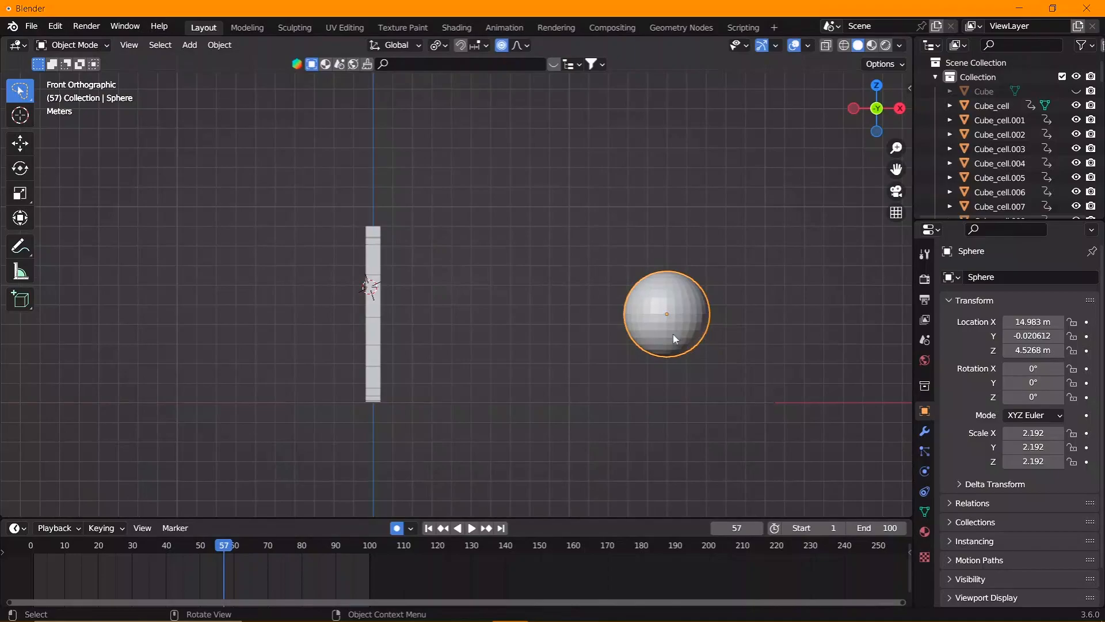
key(space)
key(g)
key(Escape)
click(503, 46)
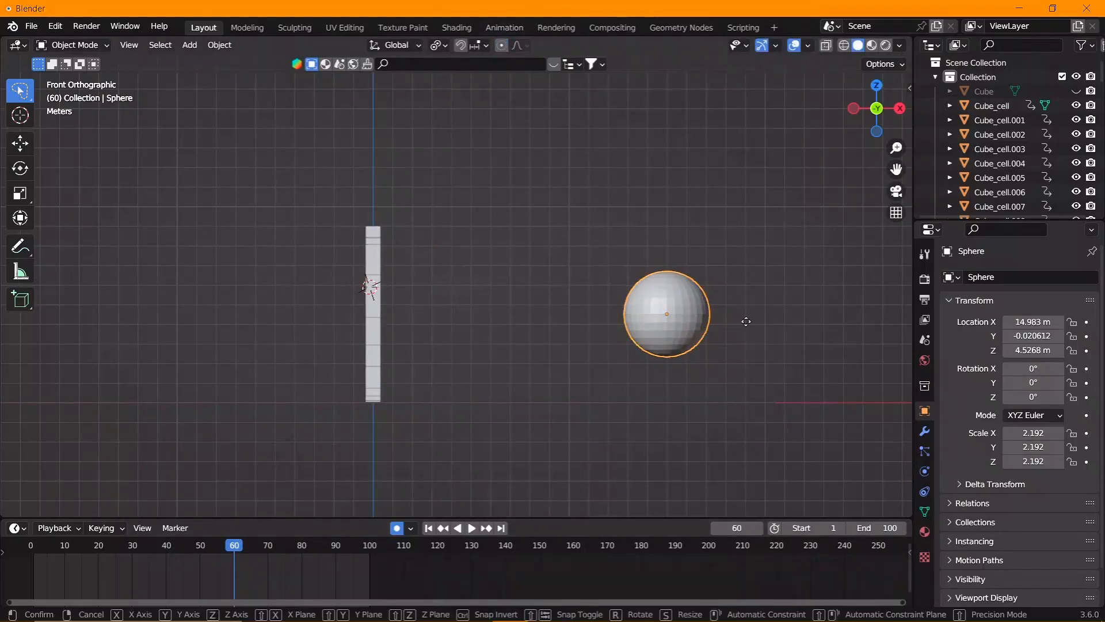
Move the sphere along X to about 2.53 m at frame 60 so it touches the wall.
key(g)
key(x)
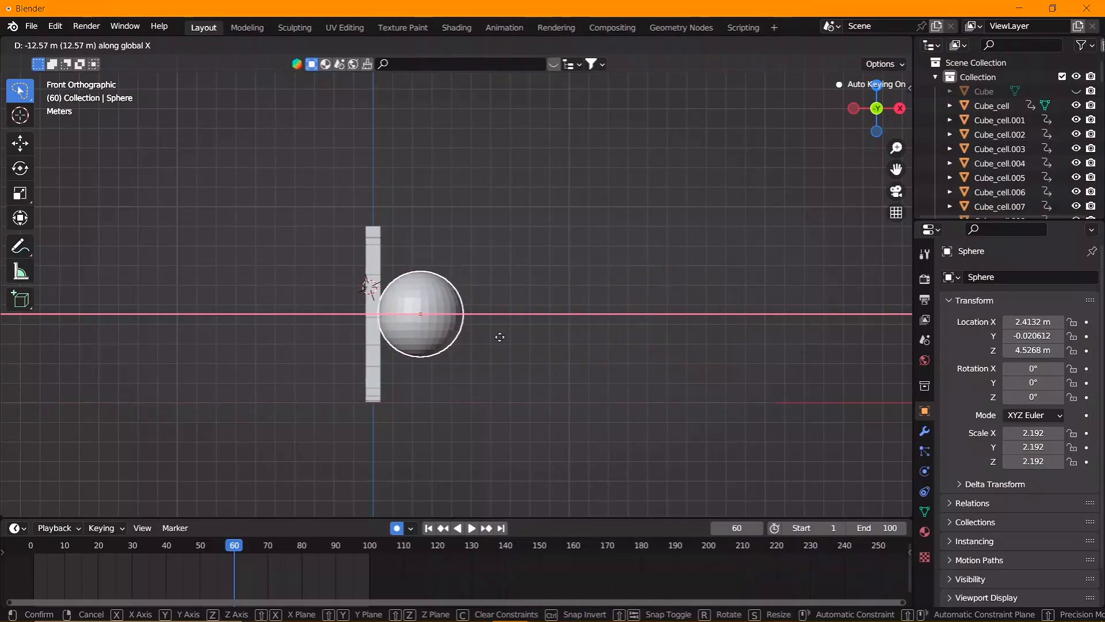
click(502, 336)
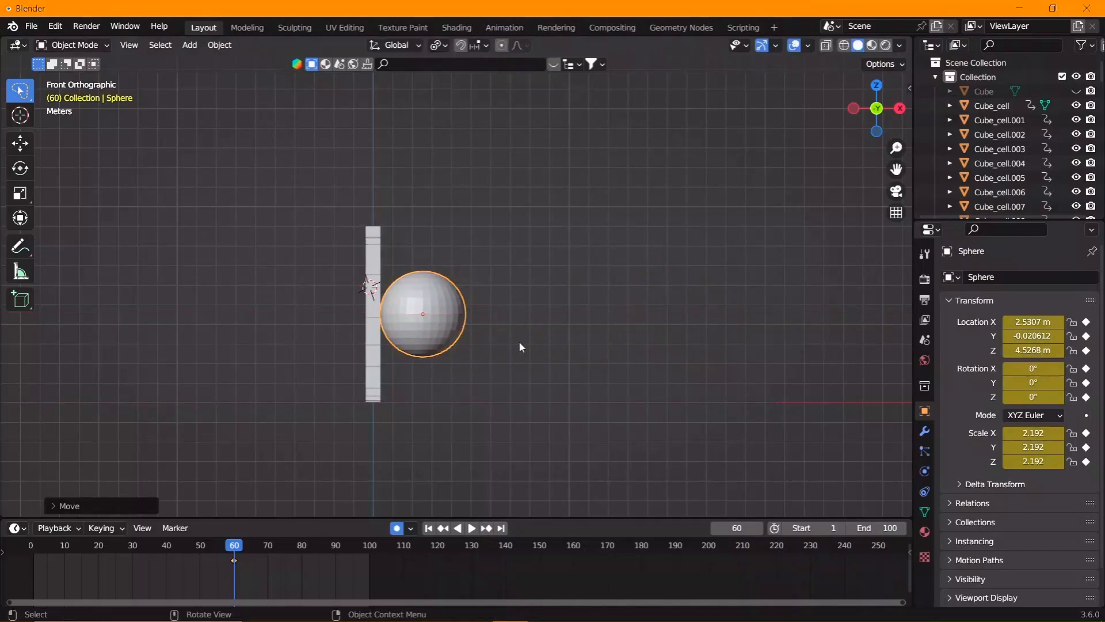
click(374, 550)
key(g)
key(x)
key(Escape)
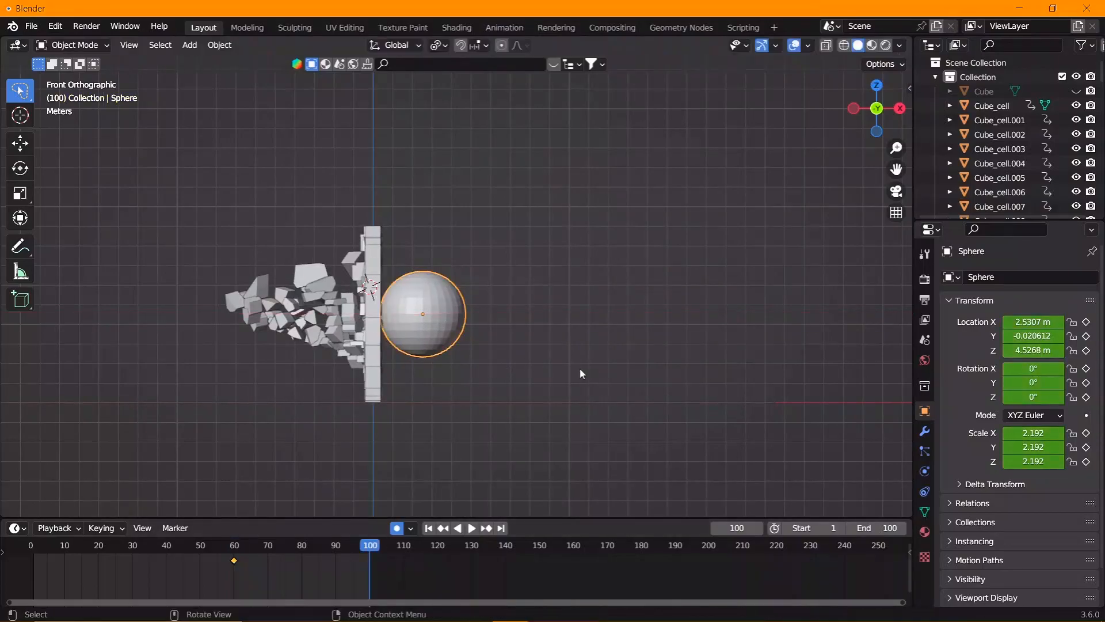
click(236, 551)
At frame 100, move the sphere through the wall to about -0.85 m on X and shrink its scale to about 1.864.
click(369, 550)
key(g)
key(x)
click(440, 397)
key(s)
click(507, 410)
key(s)
click(510, 415)
key(x)
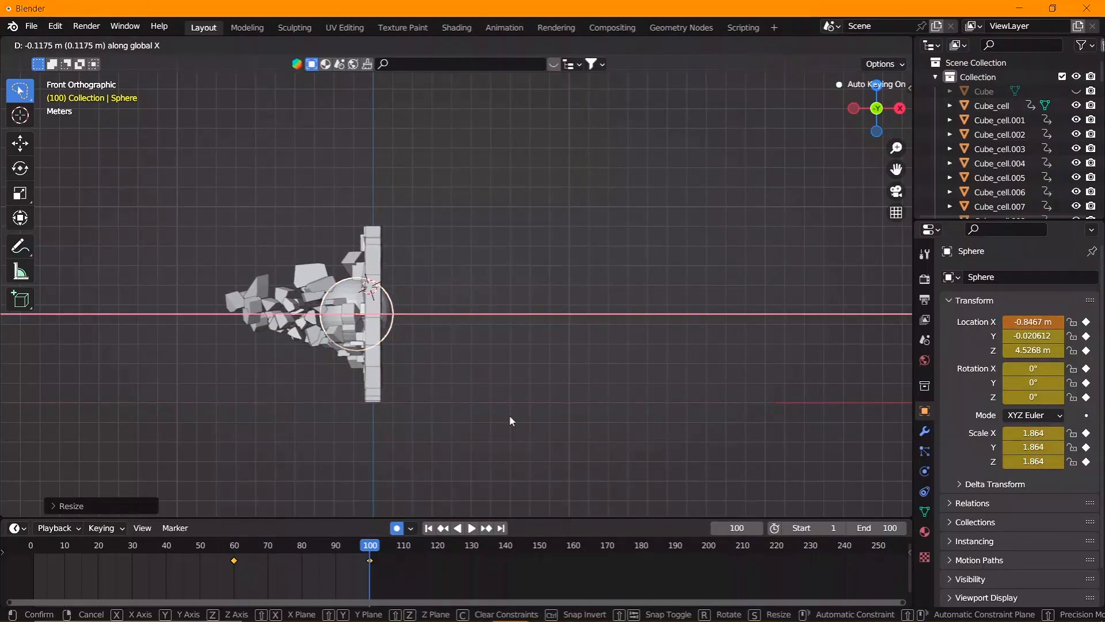
click(509, 416)
Set the sphere's X, Y and Z scale at frame 60 to 1.864, matching frame 100.
click(236, 546)
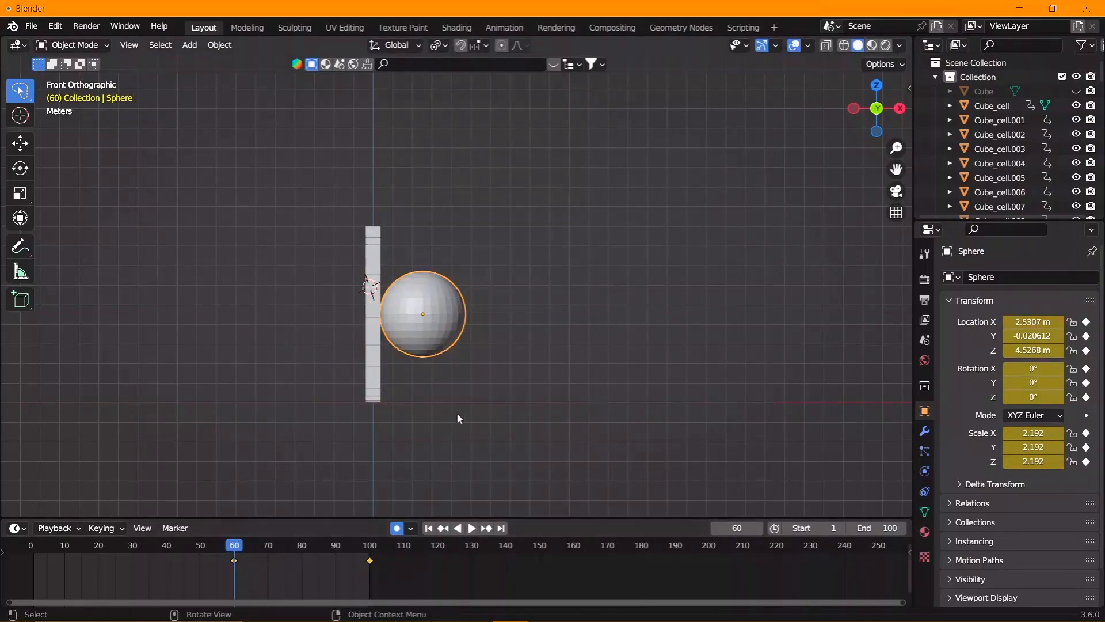
click(584, 393)
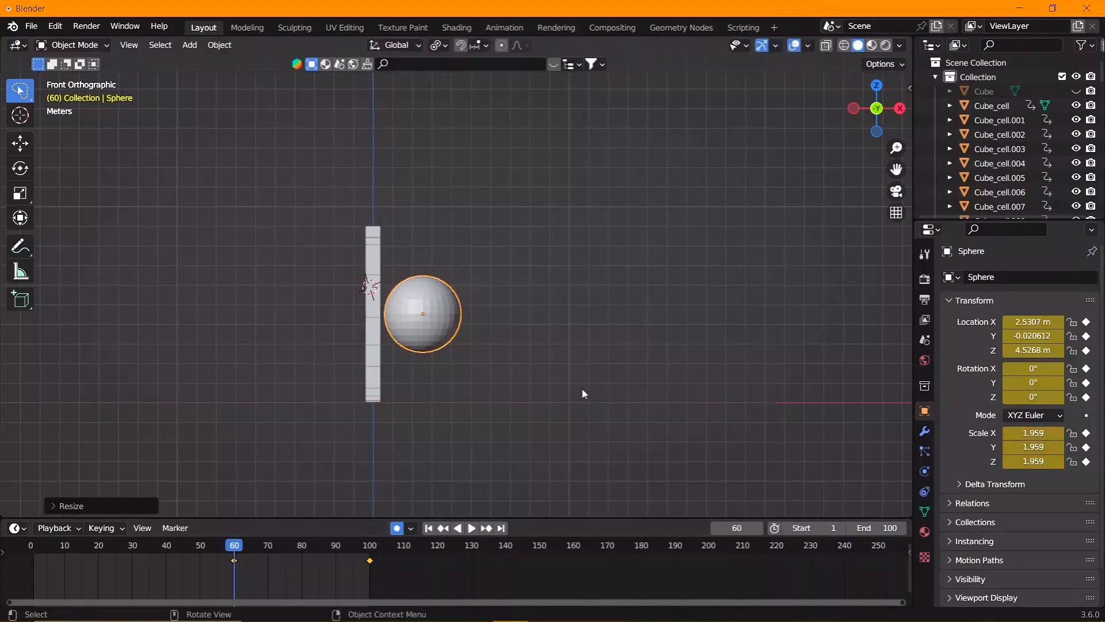
click(370, 546)
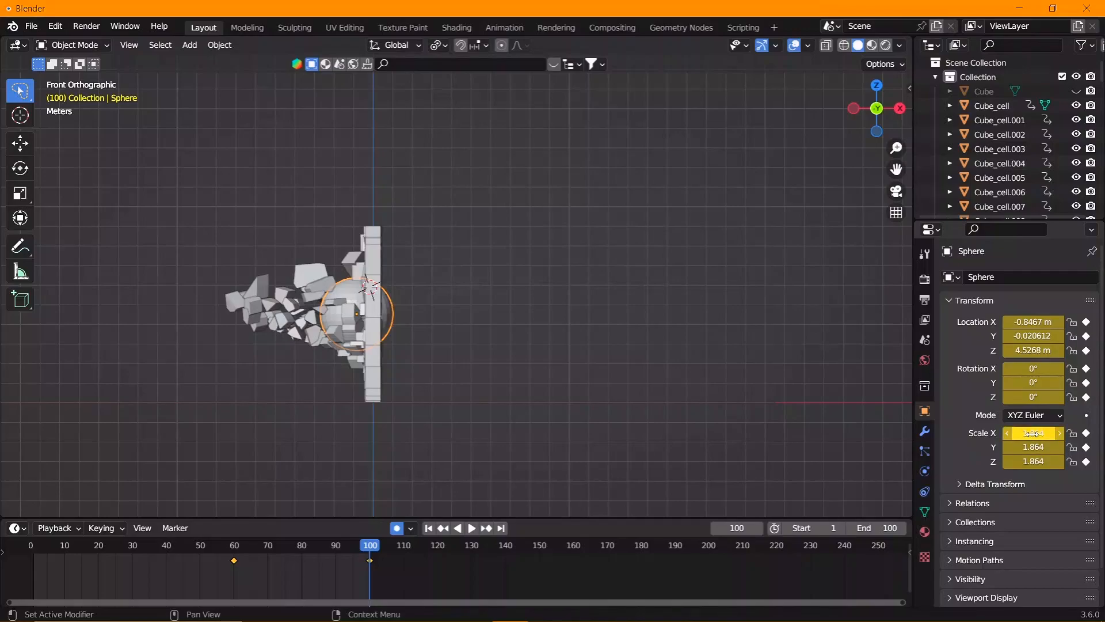
click(235, 547)
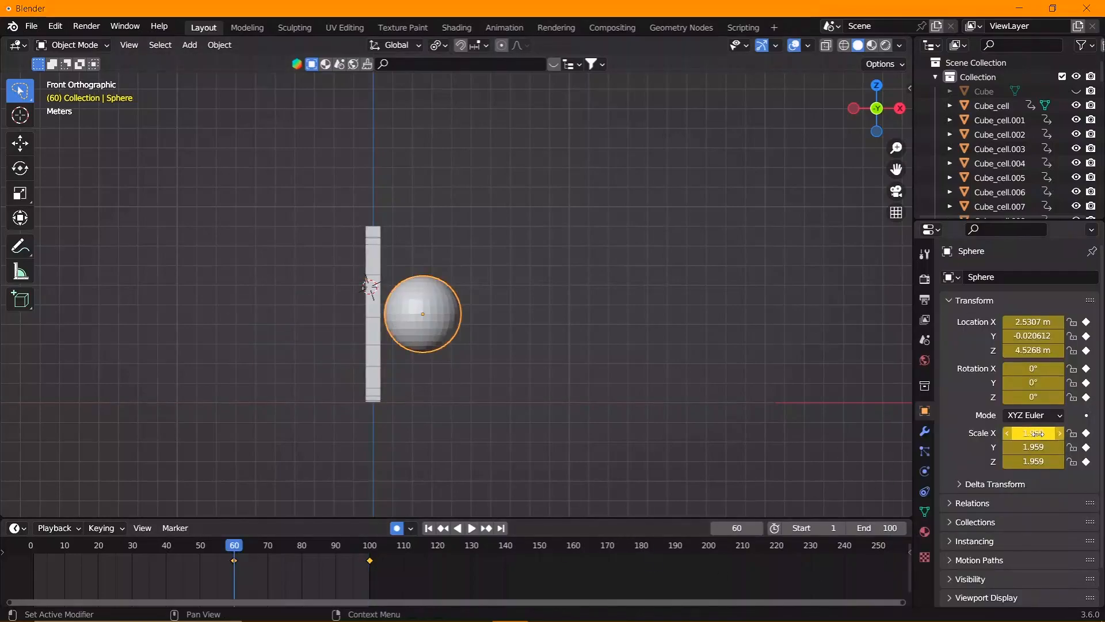
text(1.864)
key(Return)
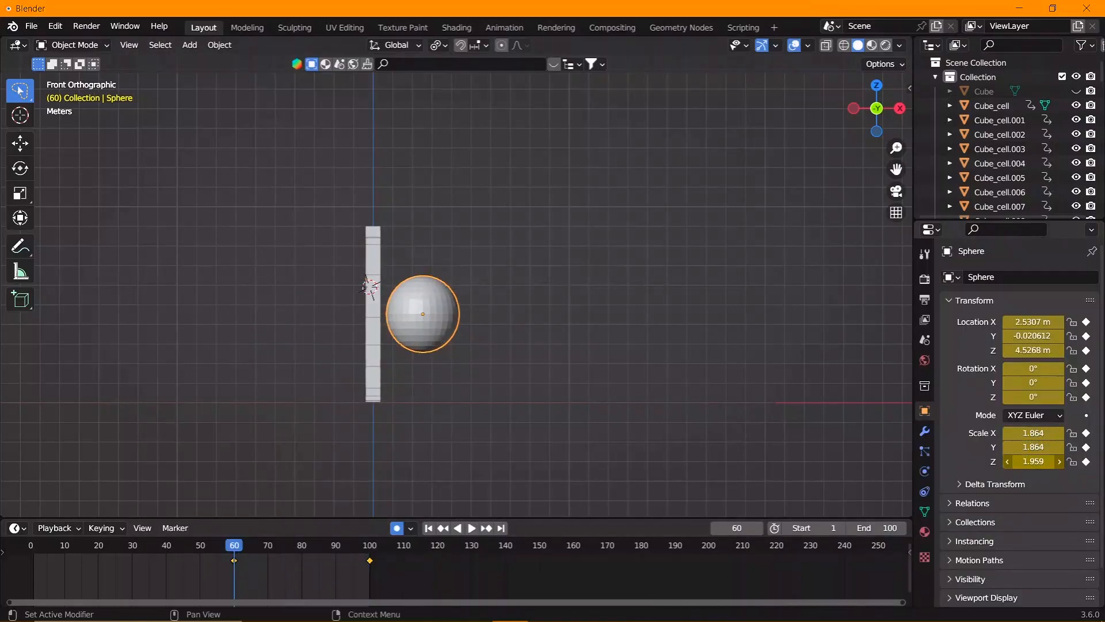
key(Return)
click(1087, 434)
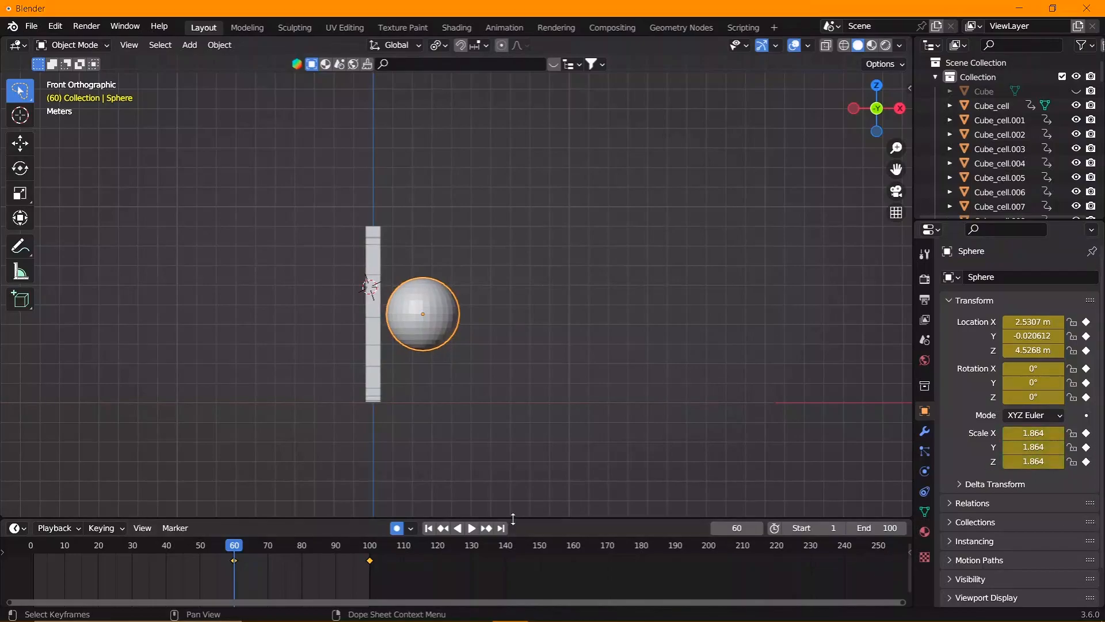
Change the interpolation of the sphere's keyframes and play back its motion through the wall.
key(space)
key(space)
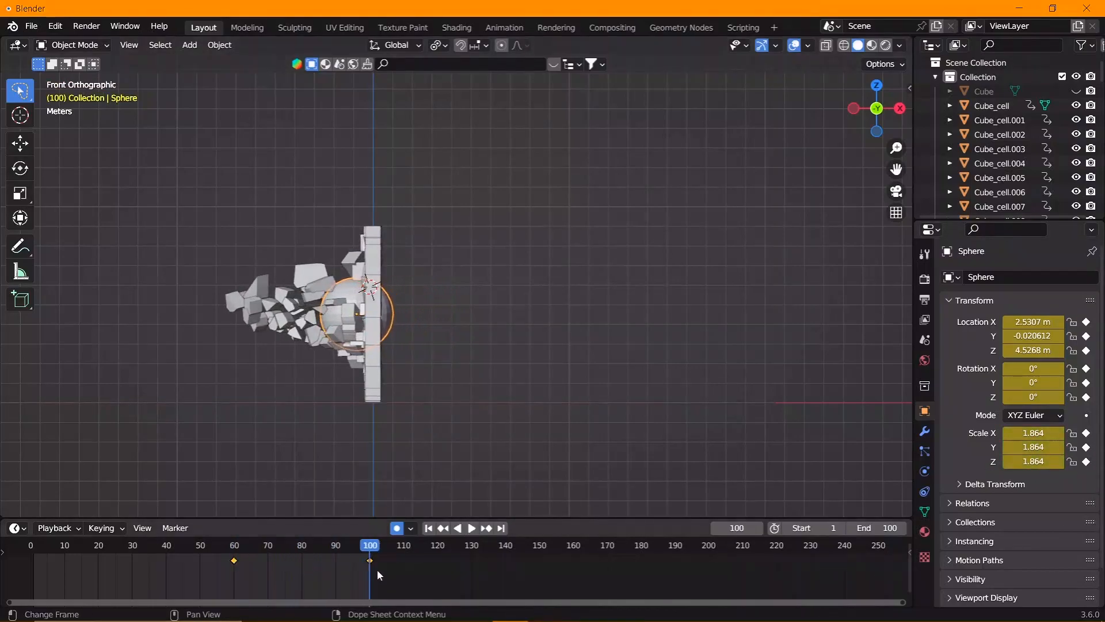
drag(366, 577, 253, 576)
key(t)
click(281, 526)
key(space)
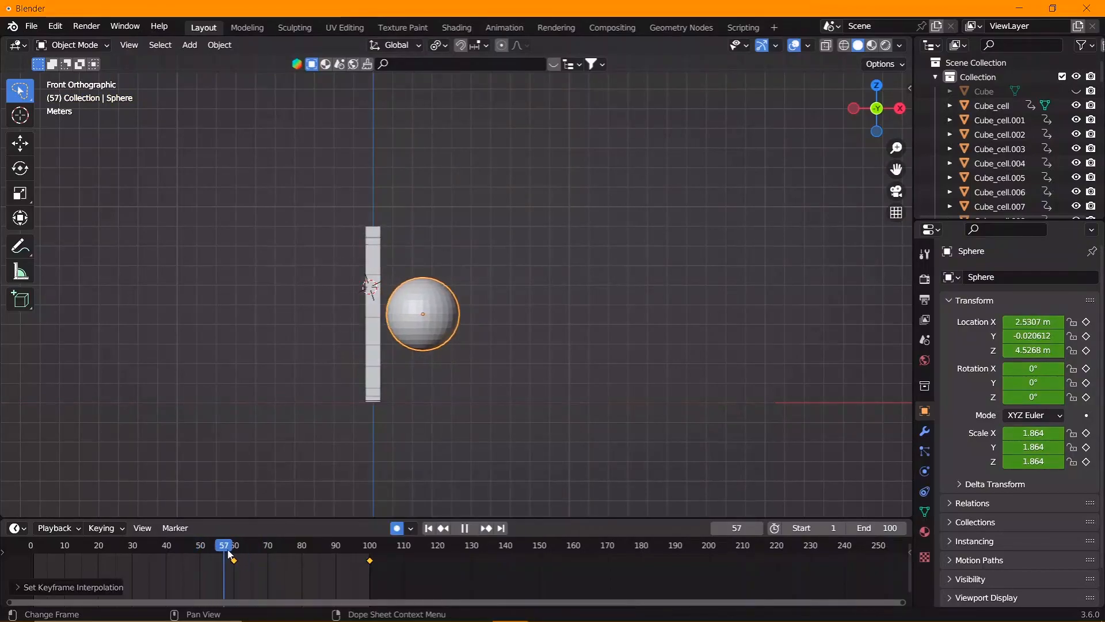
key(space)
key(Down)
At frame 60, move the sphere along X to about 1.94 m against the wall and insert a keyframe.
key(g)
key(x)
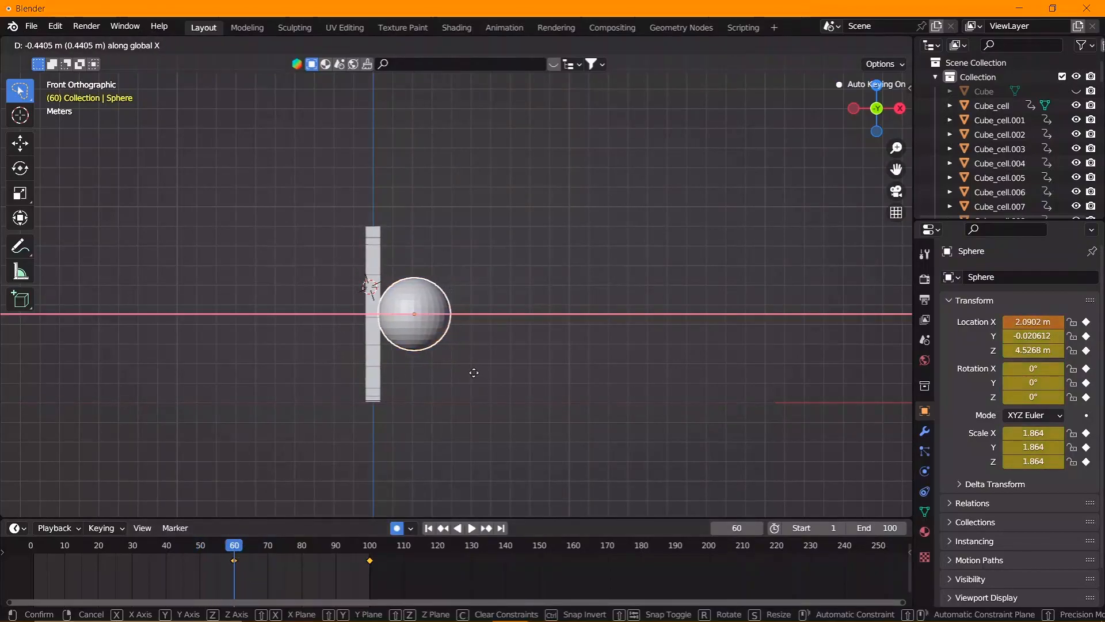
click(466, 373)
key(i)
click(404, 375)
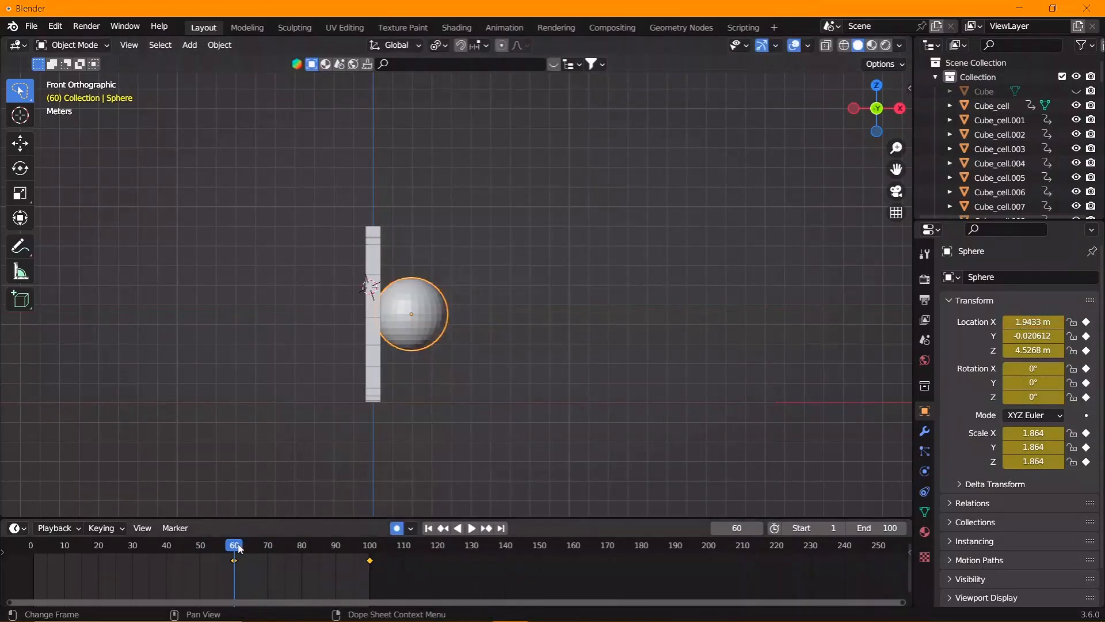
At frame 1, move the sphere away from the wall to about 21.77 m on X and insert a keyframe.
key(space)
drag(249, 550, 60, 548)
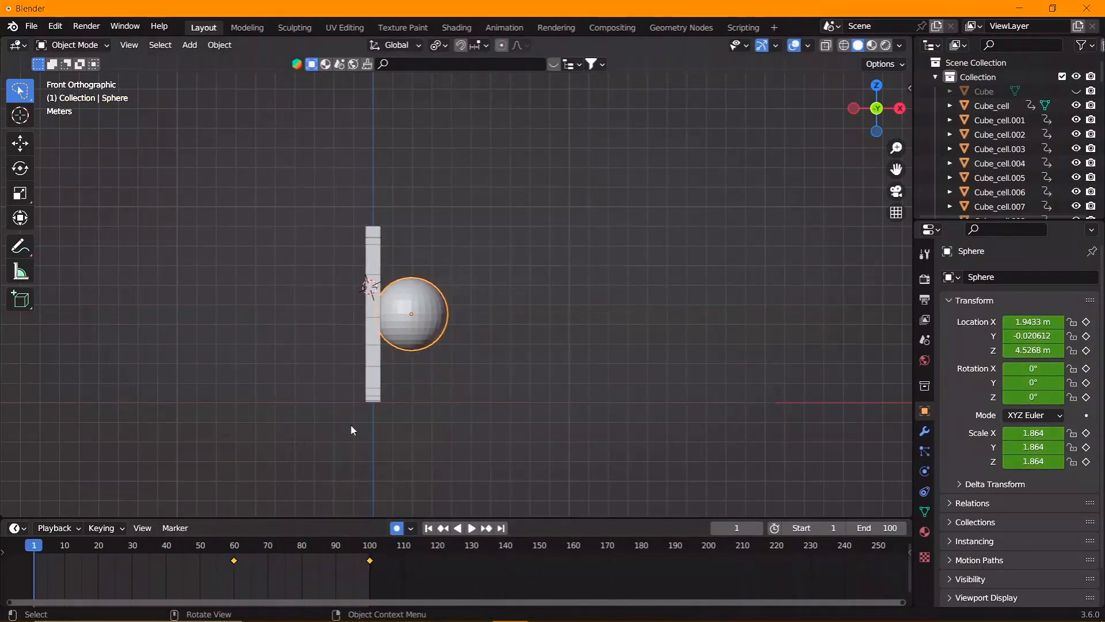
key(g)
key(x)
click(63, 366)
key(i)
click(364, 348)
Shade the sphere smooth and replay the animation from frame 1.
key(space)
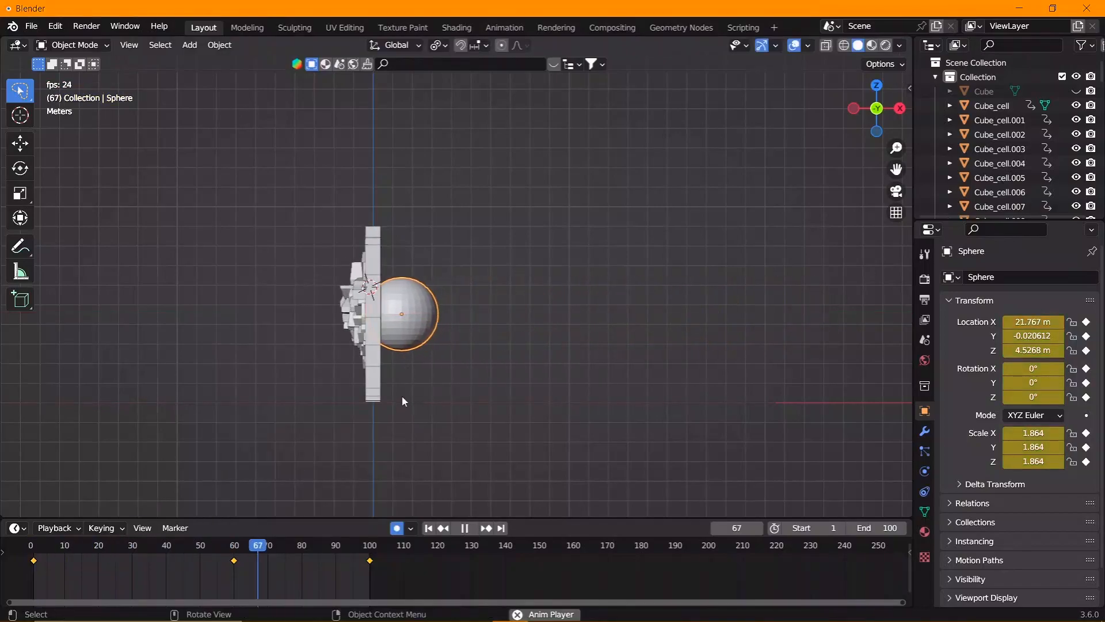
scroll(427, 377, down, 1)
shift+middle_drag(465, 398, 407, 405)
key(space)
right_click(407, 317)
click(408, 318)
click(33, 545)
key(space)
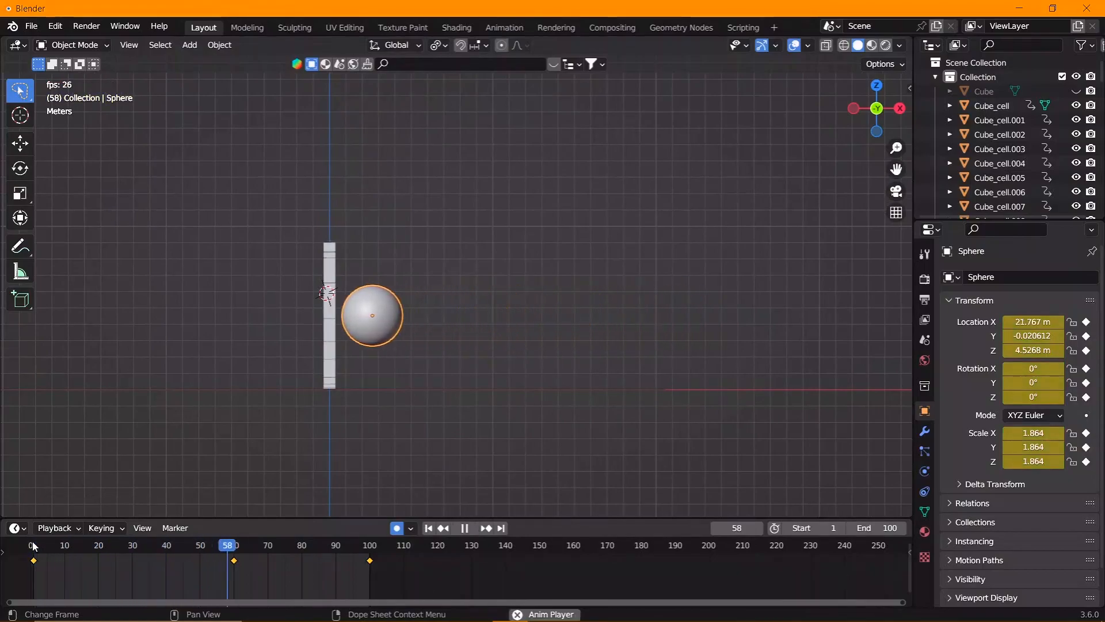
Extend the animation's end frame to 120 and play it back.
key(space)
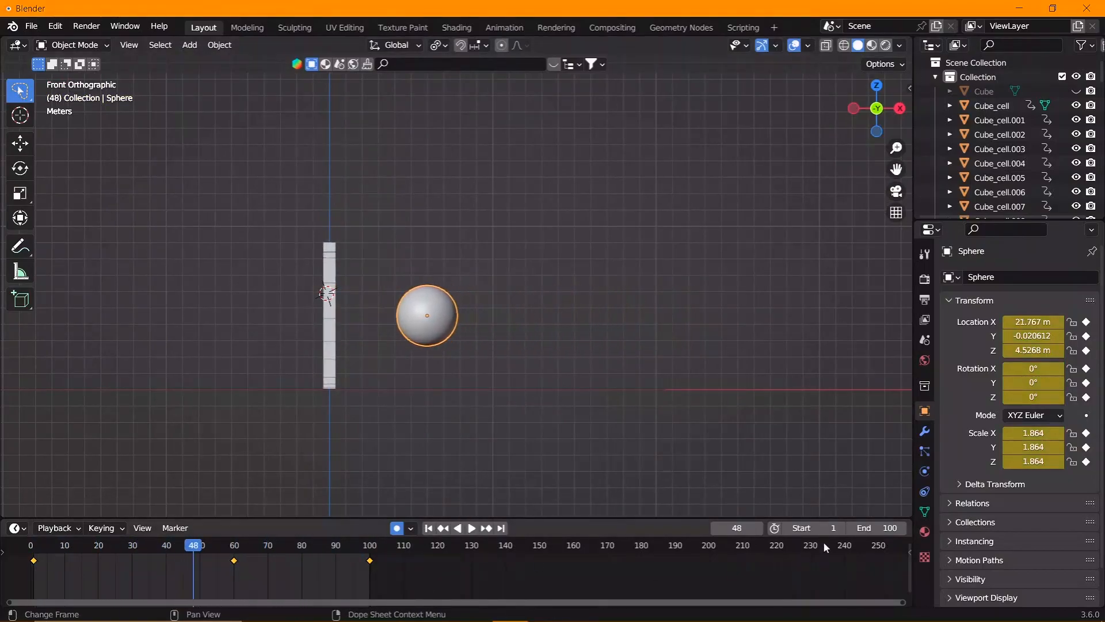
text(1)
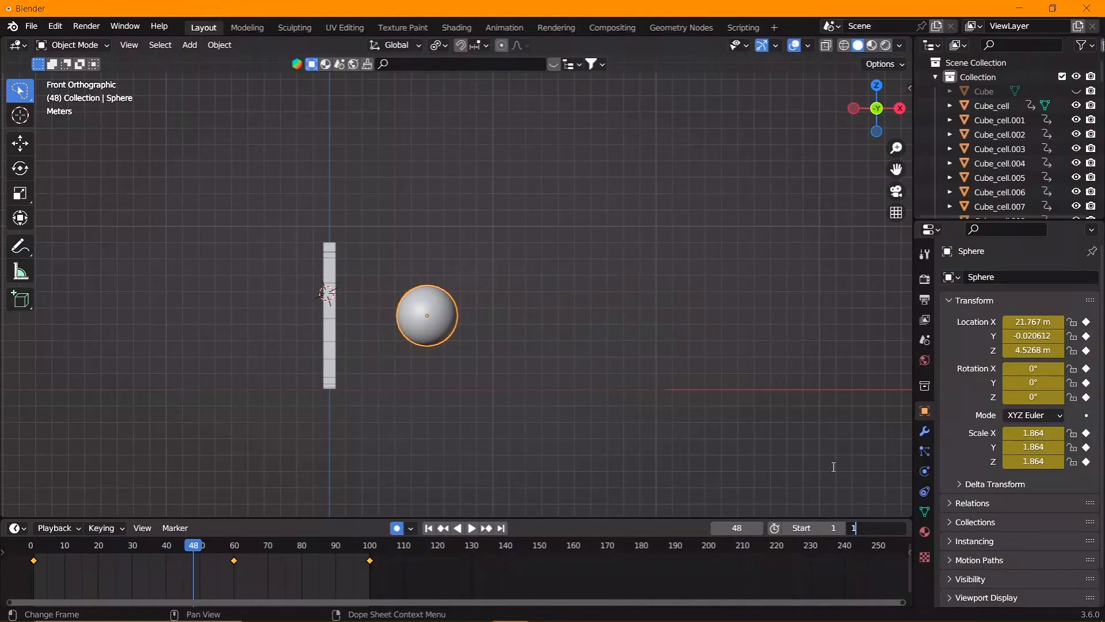
text(20)
key(Return)
key(space)
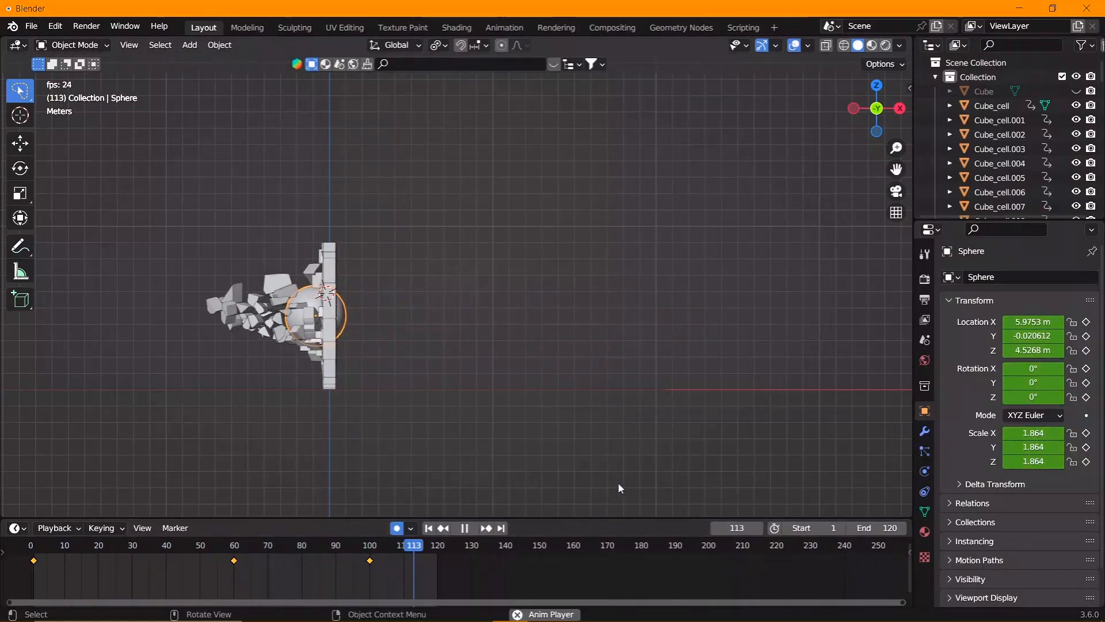
scroll(526, 380, up, 2)
middle_drag(526, 380, 547, 426)
scroll(481, 392, down, 4)
key(space)
Scale the ground plane up uniformly to about three times its size, giving a scale X of about 62.5.
click(259, 374)
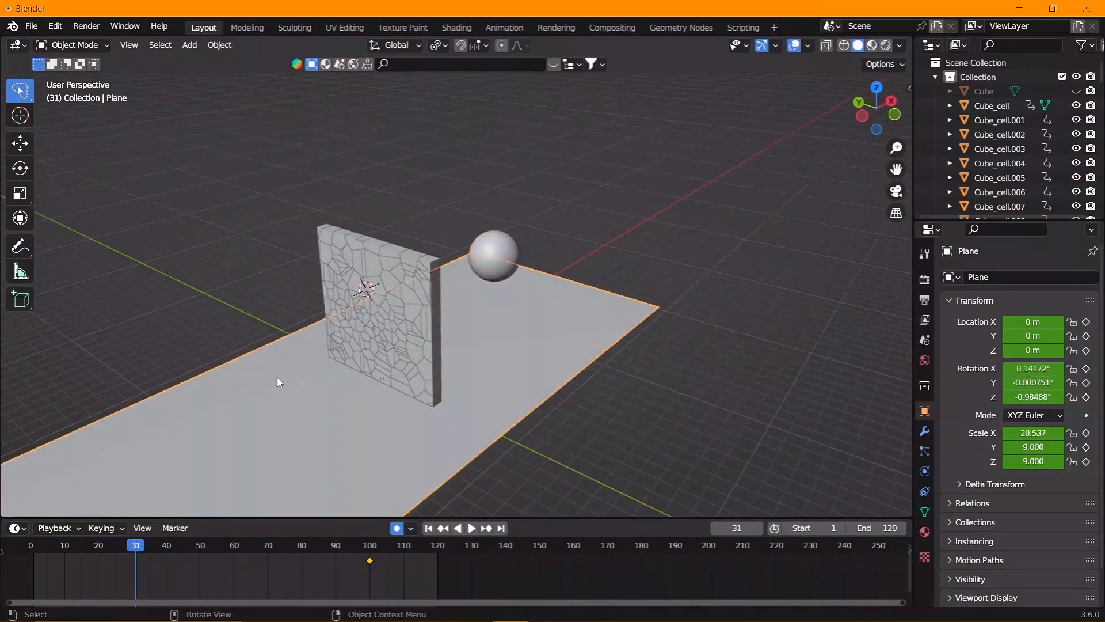
scroll(259, 378, down, 2)
key(s)
click(732, 388)
key(s)
key(y)
key(Escape)
Extrude the ground plane's long edge behind the fractured wall straight up along Z to form a backdrop.
key(Tab)
key(alt+a)
key(2)
key(e)
key(z)
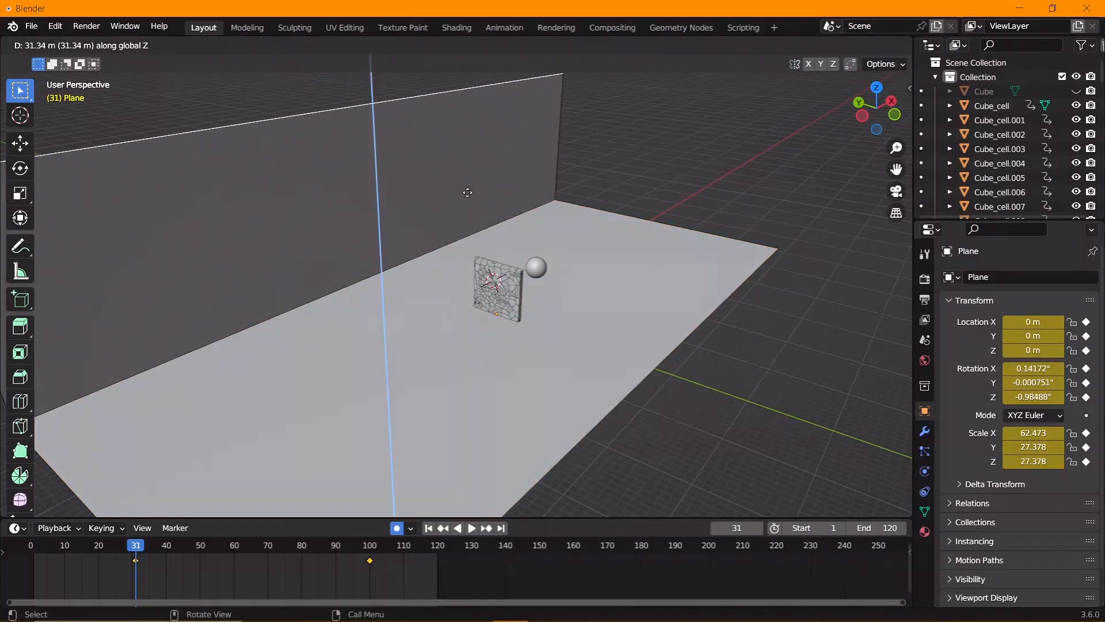
click(454, 507)
Bevel the edge between floor and backdrop into a wide multi-segment curve and shade the plane smooth.
click(342, 304)
key(ctrl+b)
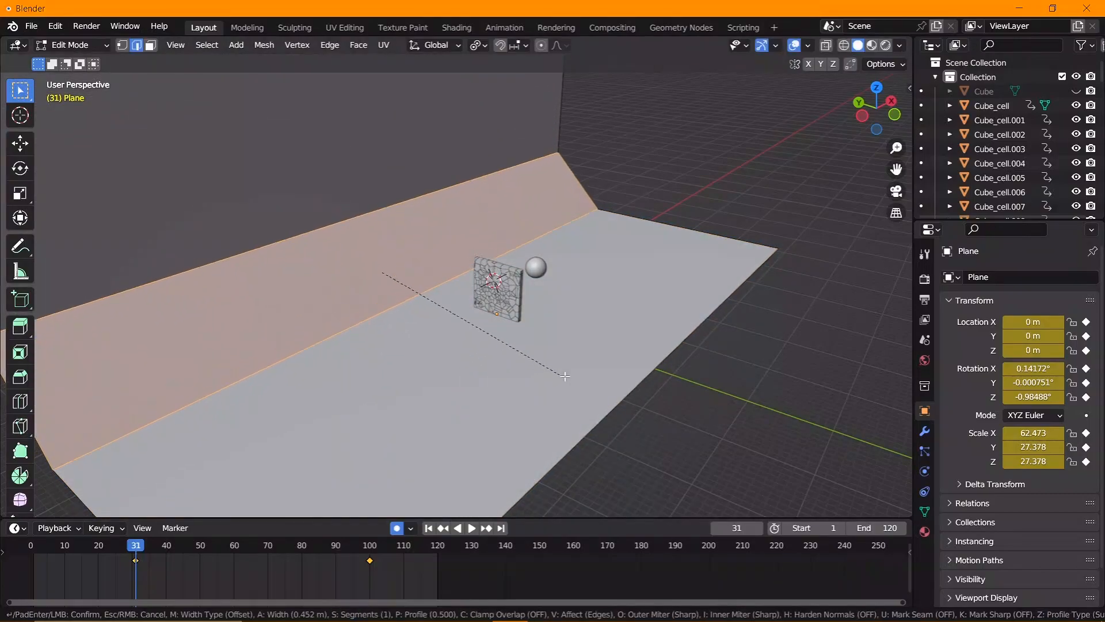
scroll(566, 376, up, 4)
click(566, 375)
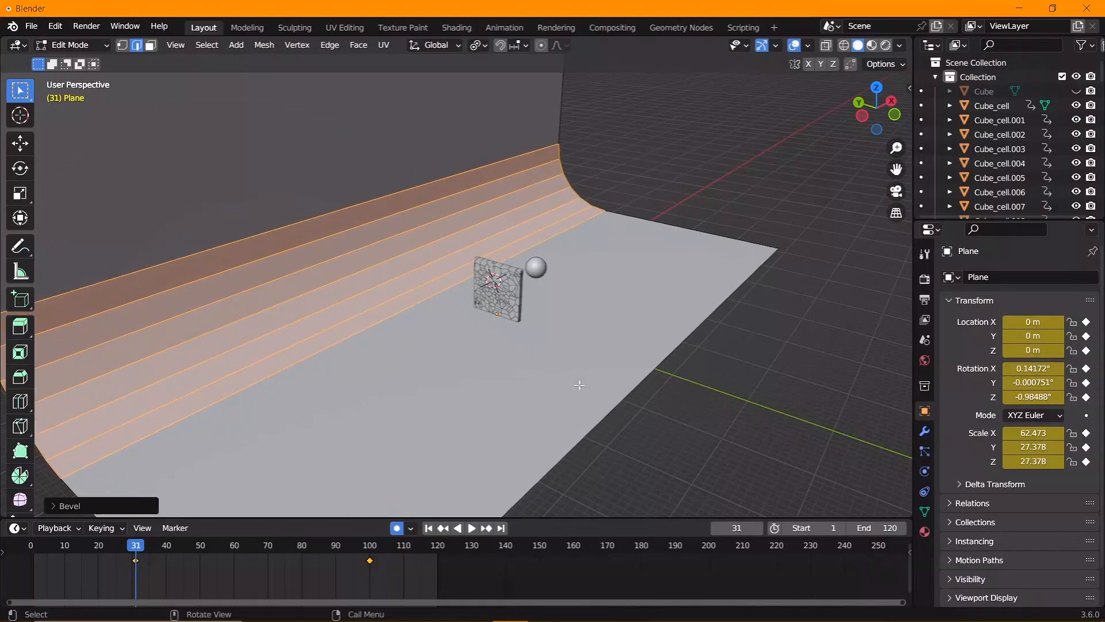
key(Tab)
right_click(425, 288)
click(414, 285)
middle_drag(536, 325, 580, 390)
Move the floor's front edge outward along Y to extend the ground toward the viewer.
key(Tab)
click(524, 401)
key(g)
key(y)
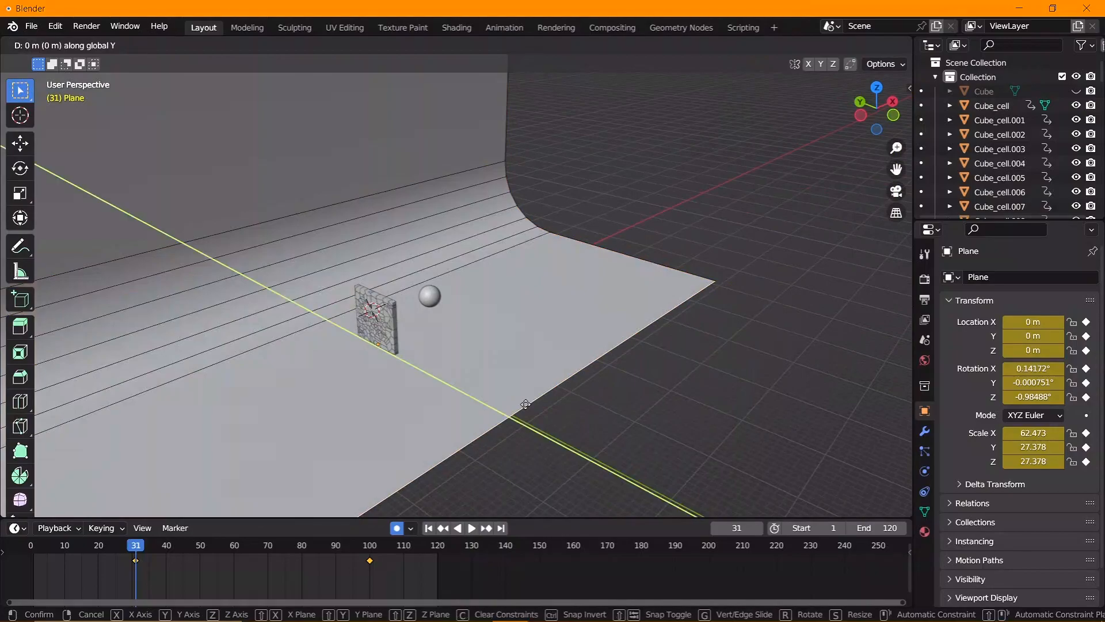
click(826, 467)
key(Tab)
Add a camera and align it to the front view of the wall and sphere.
scroll(444, 311, up, 1)
middle_drag(444, 315, 472, 315)
scroll(409, 305, up, 4)
key(shift+a)
mouse_move(382, 531)
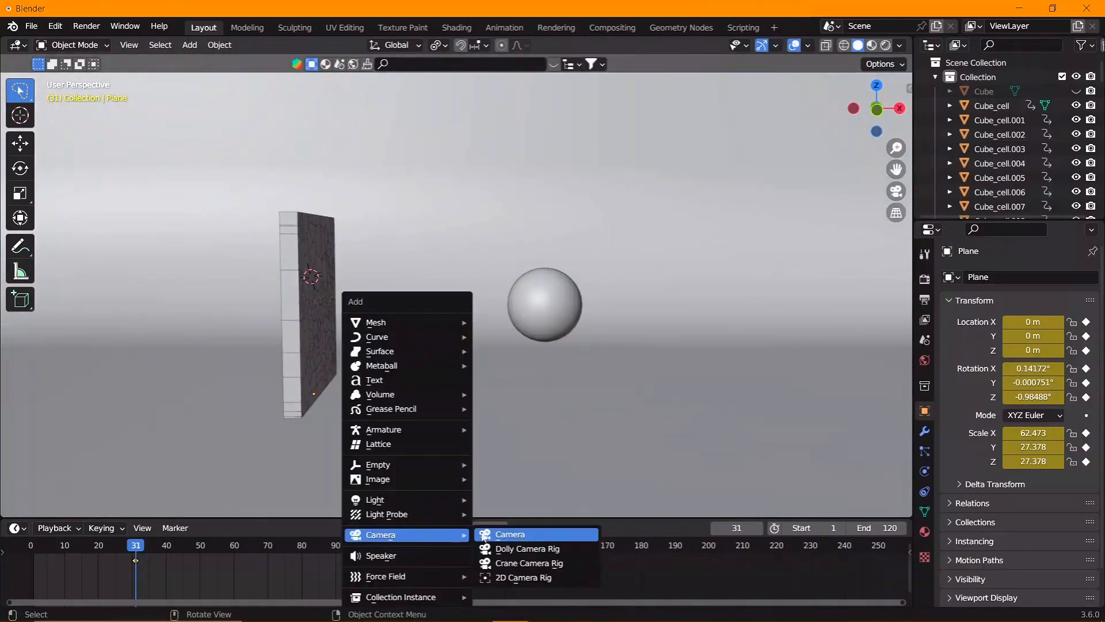
click(455, 531)
key(KP_0)
key(KP_1)
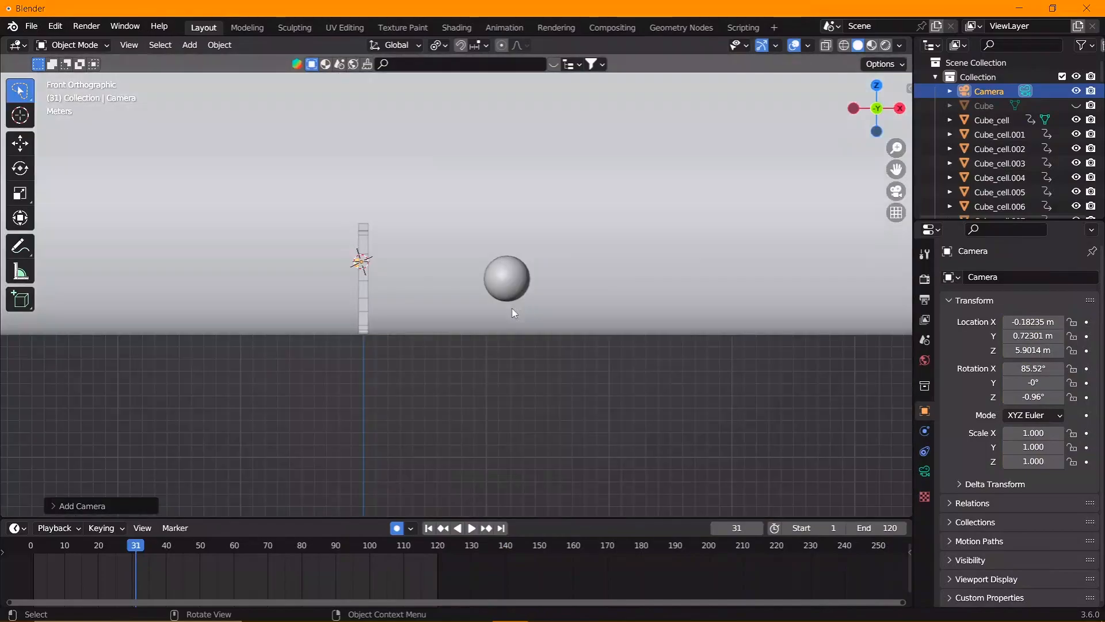
key(ctrl+alt+KP_0)
Fly the camera back to frame both wall and sphere, at about X 9.94 m, Y -37.96 m, Z 5.36 m.
key(shift+grave)
key(s)
key(s)
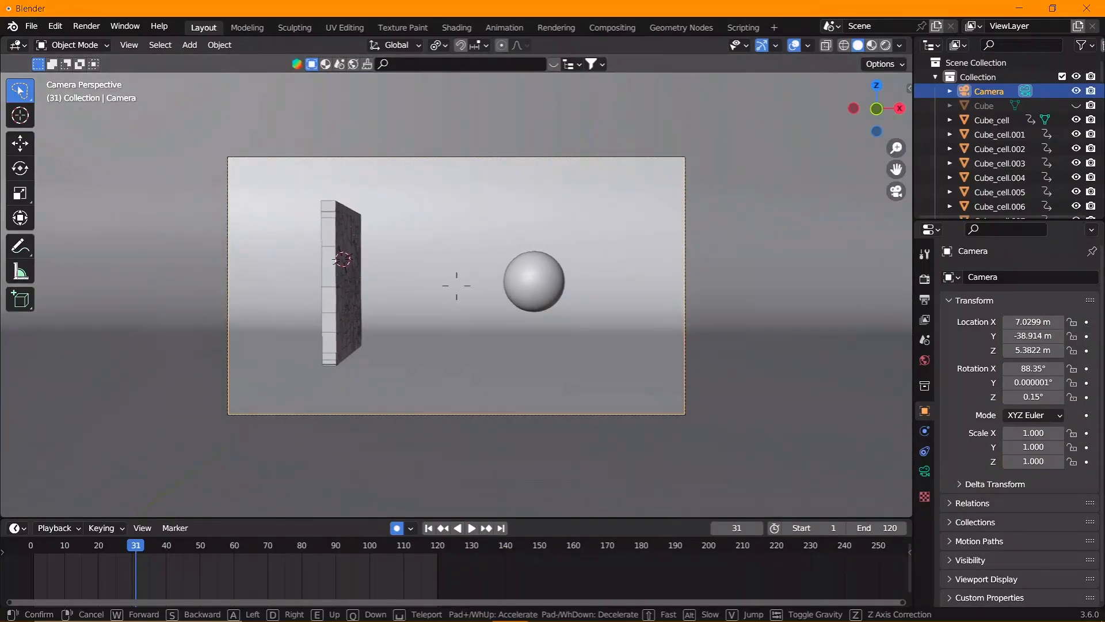
click(493, 300)
scroll(493, 311, up, 2)
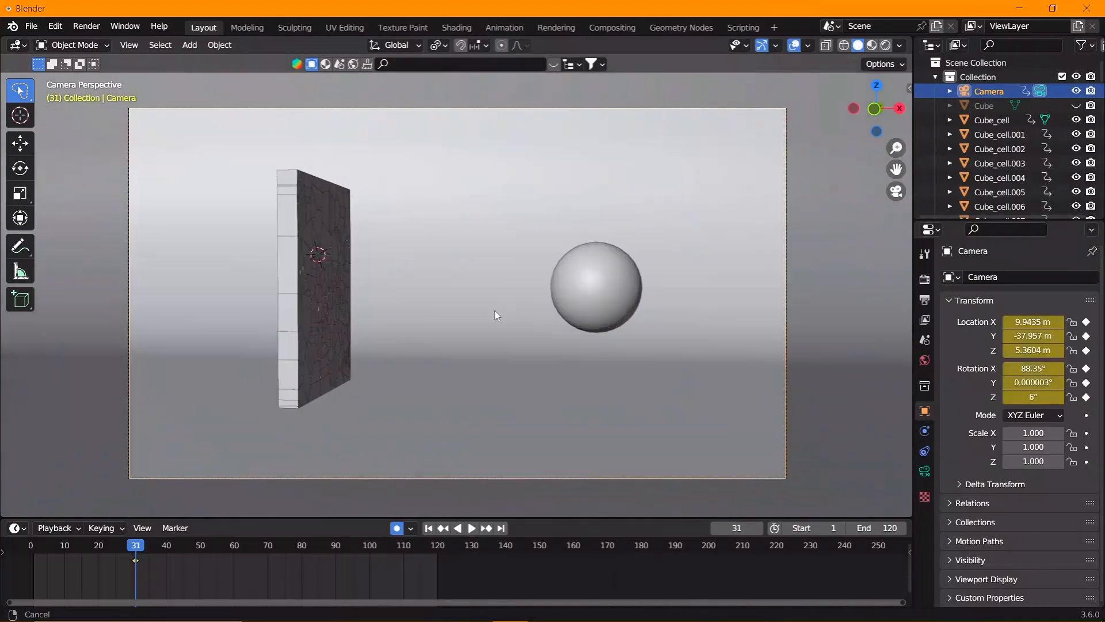
Add a second camera, make it the active one and align it to an angled view of the wall's fractured face.
middle_drag(309, 329, 415, 334)
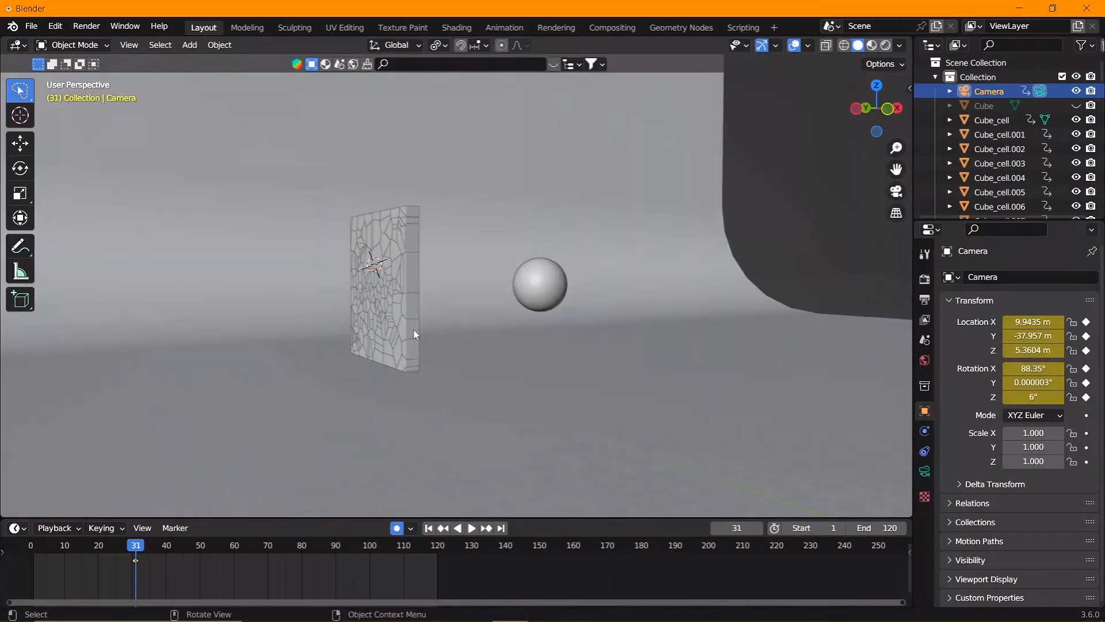
key(shift+a)
mouse_move(415, 328)
click(506, 327)
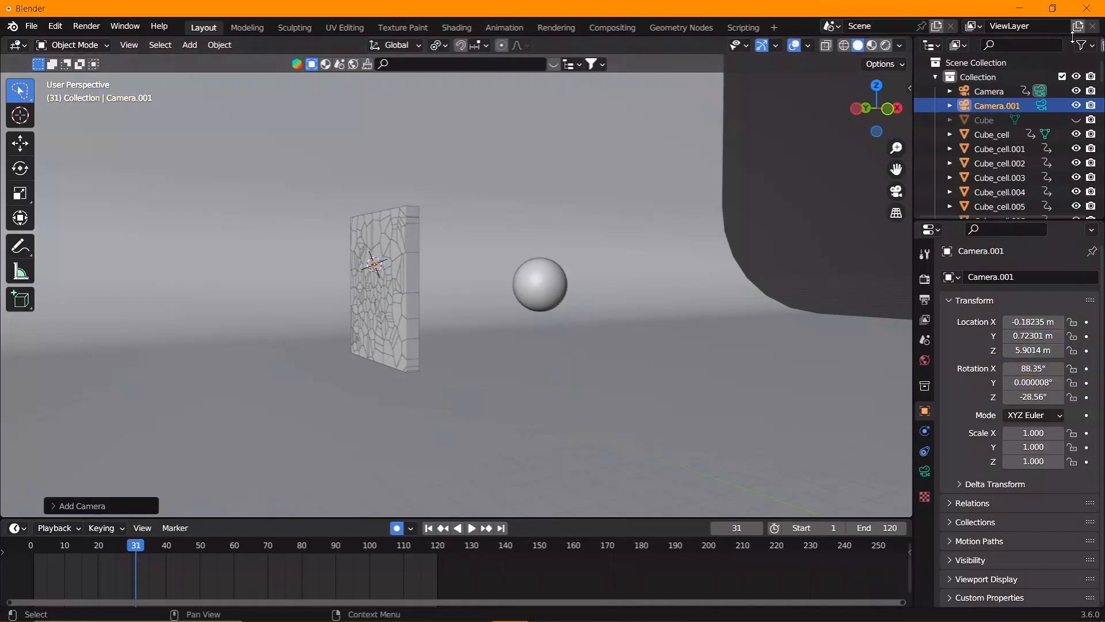
click(1041, 105)
key(ctrl+alt+KP_0)
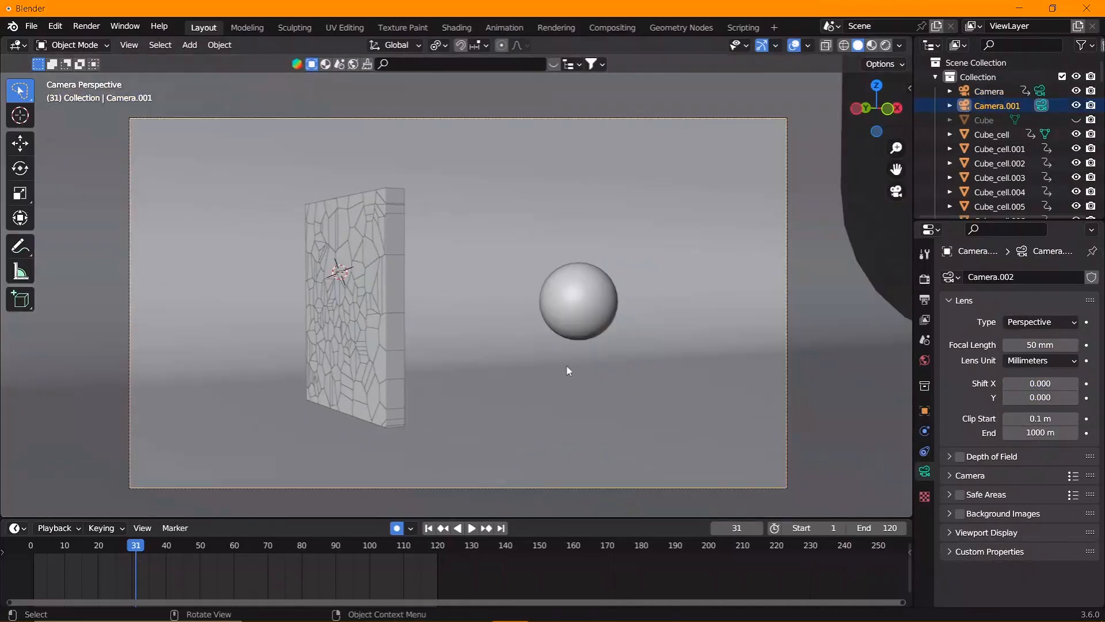
Fly the second camera closer so the fractured wall is centred and the sphere stays in frame.
key(shift+grave)
key(w)
key(a)
key(s)
key(w)
key(d)
key(w)
key(a)
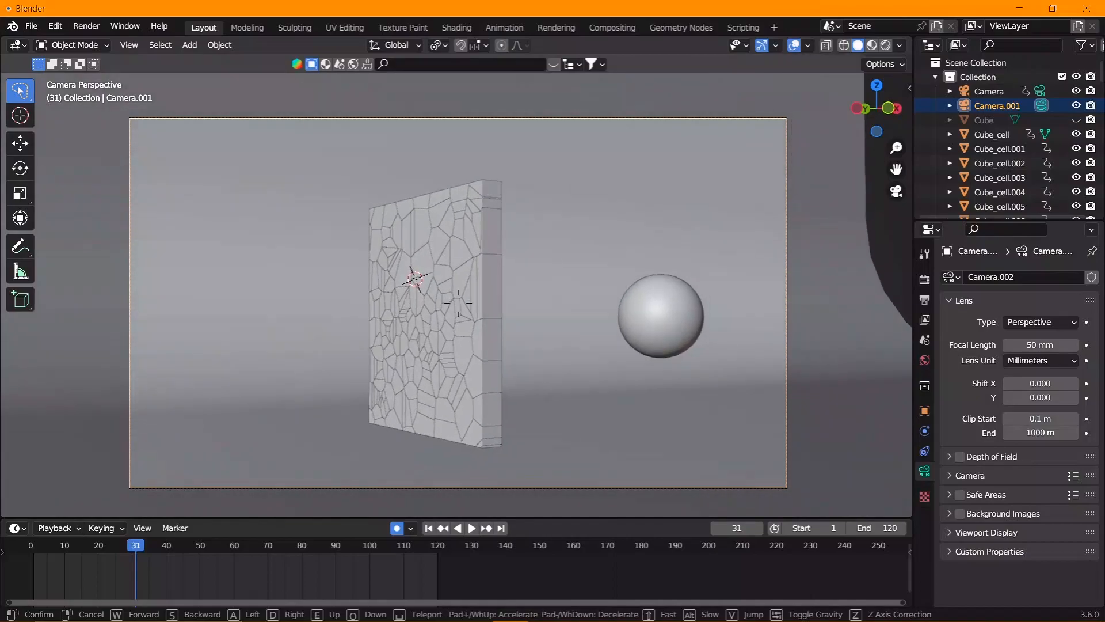
key(Return)
Turn off auto keying and delete the frame 31 keyframes from both cameras.
click(396, 528)
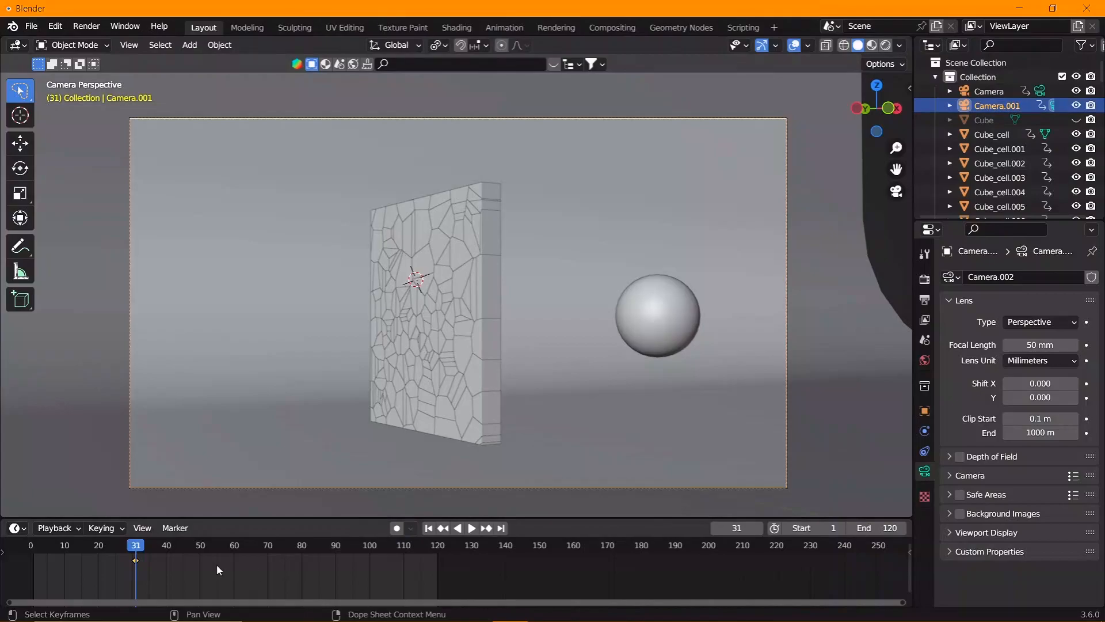
click(989, 91)
click(1000, 106)
click(1025, 91)
click(1042, 106)
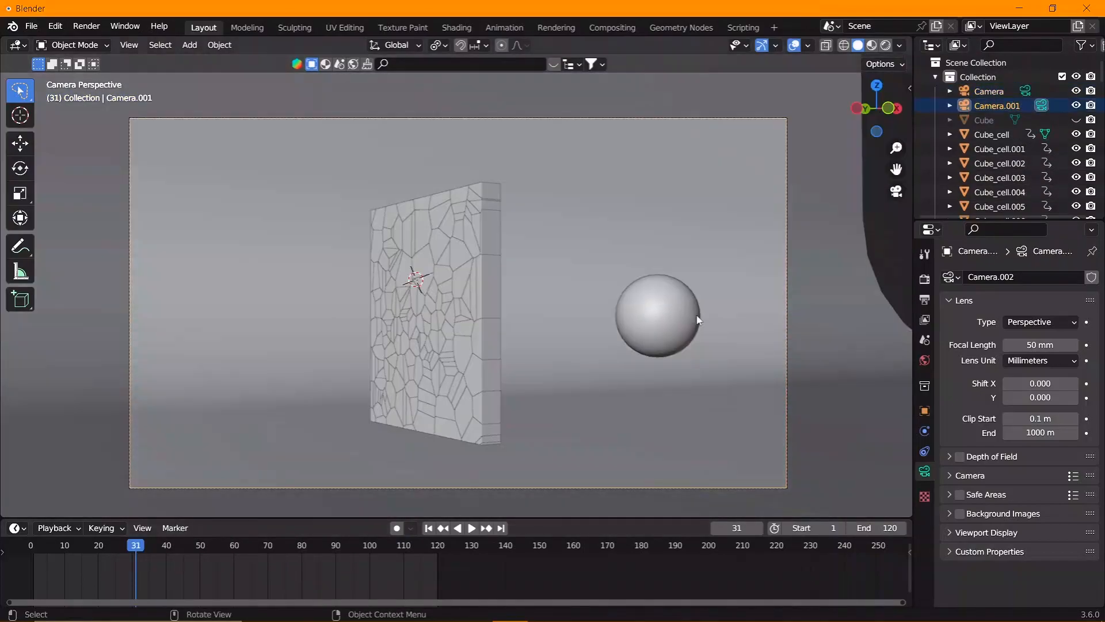
Add a third camera and align the active camera view to the top view.
key(shift+a)
mouse_move(358, 379)
click(493, 382)
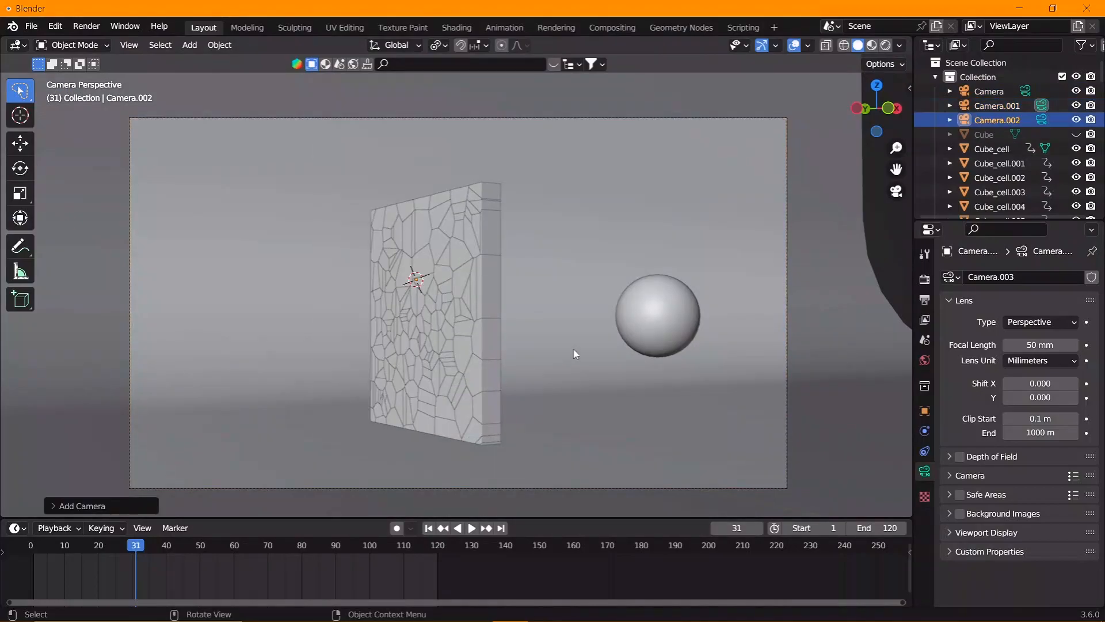
key(KP_7)
key(ctrl+KP_0)
Fly the active camera to a raised angle behind the wall, framing its back face with the sphere beyond.
key(shift+grave)
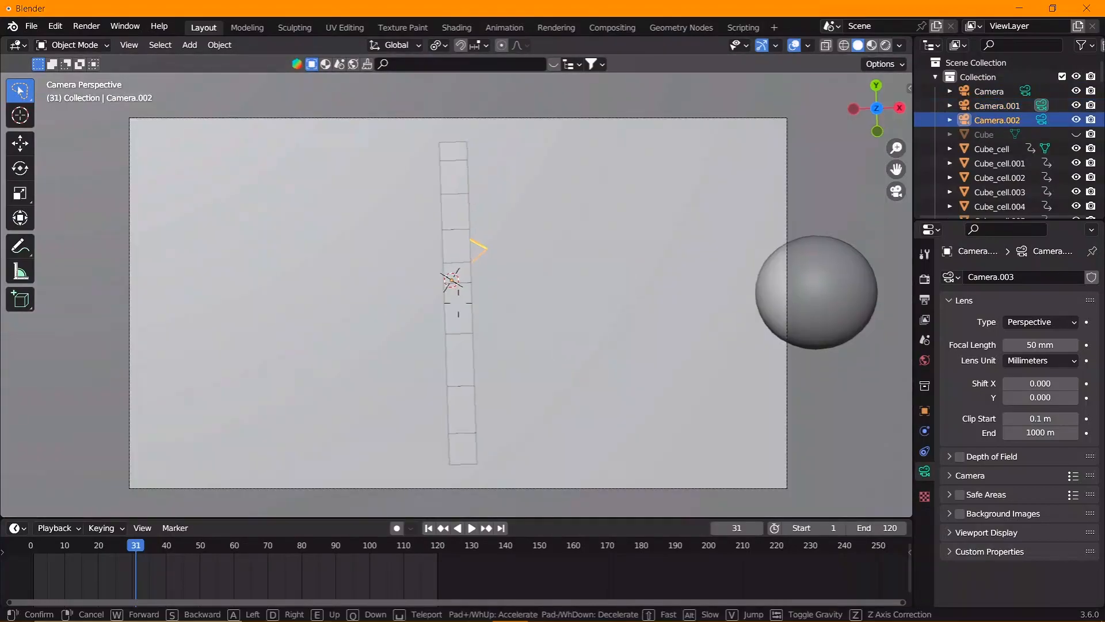
key(w)
key(s)
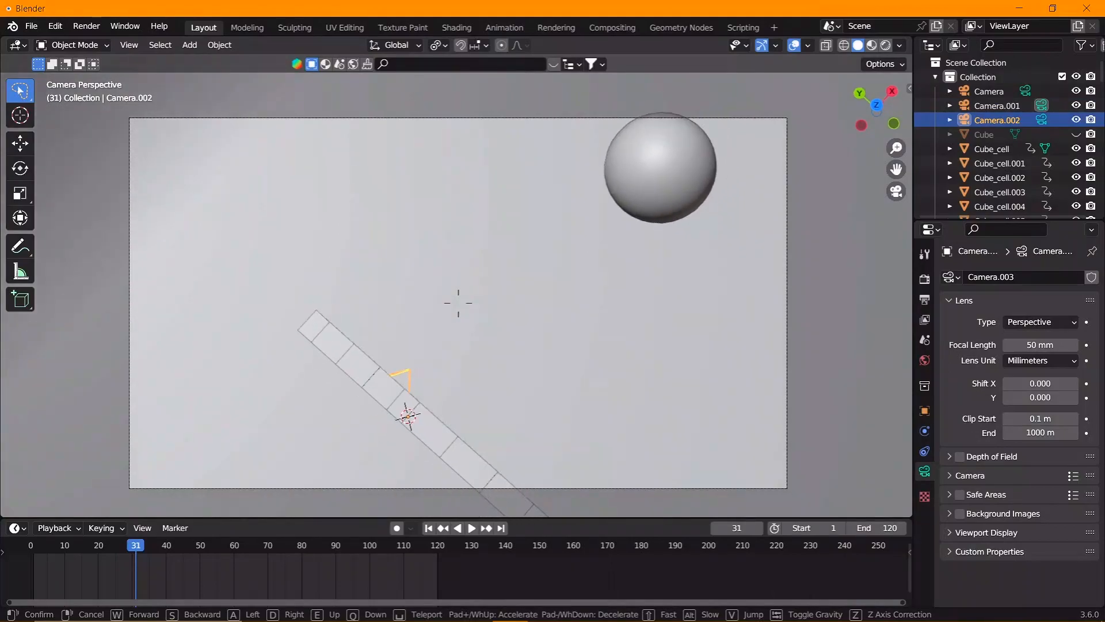
key(s)
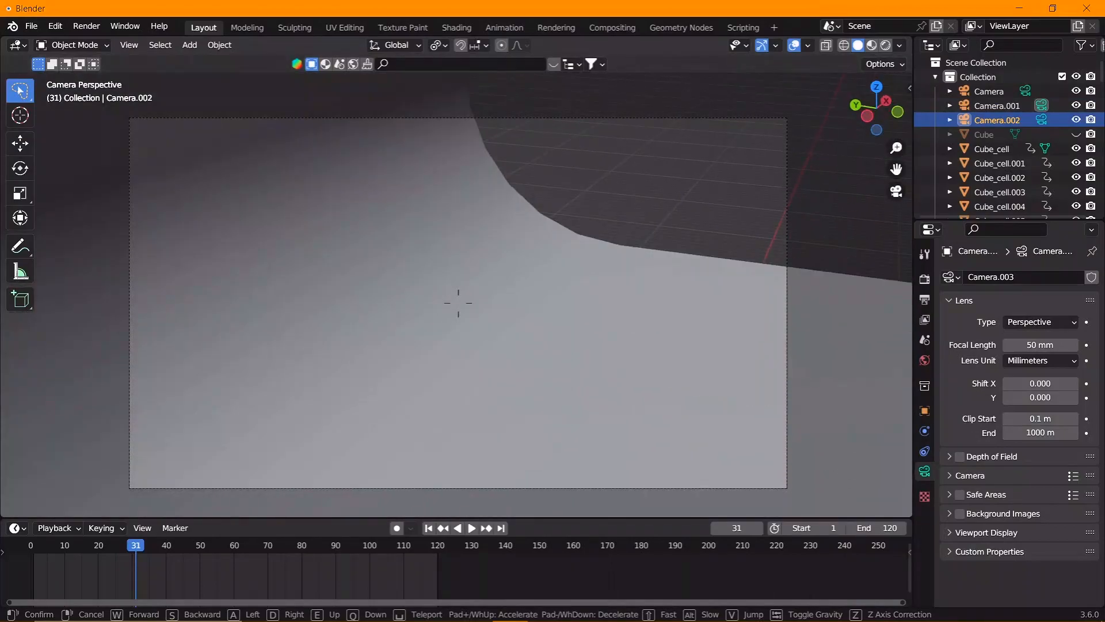
key(a)
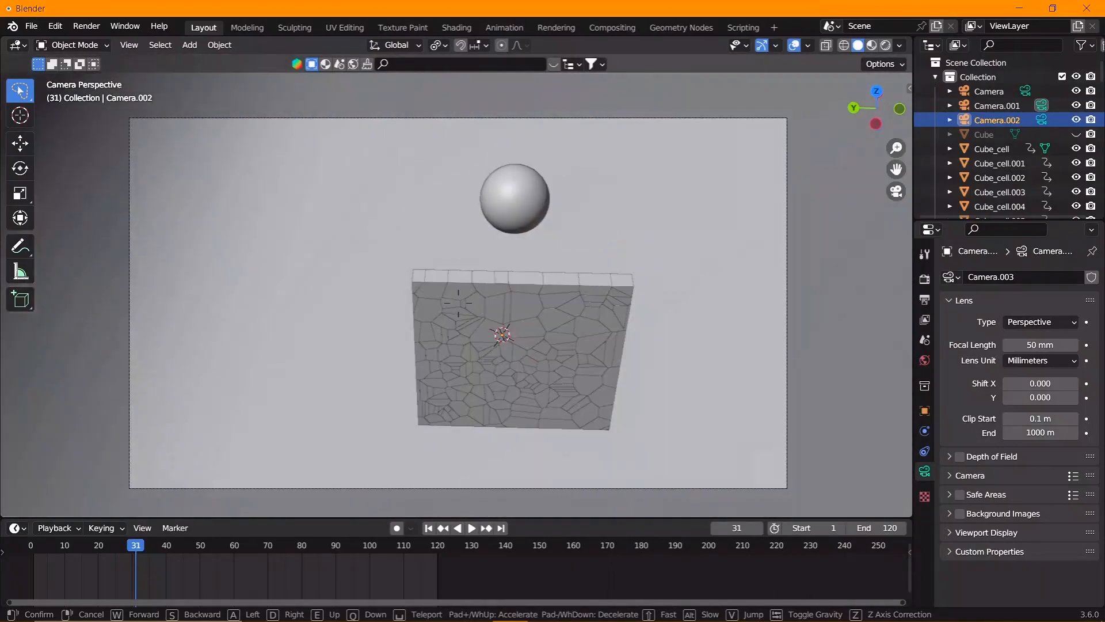
key(a)
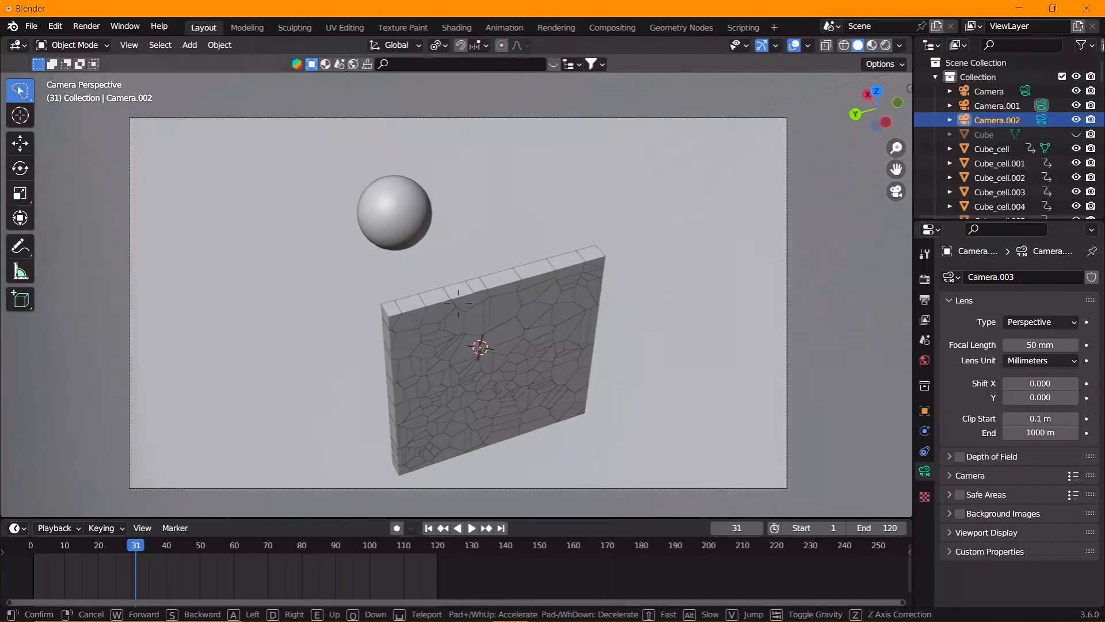
key(s)
click(560, 354)
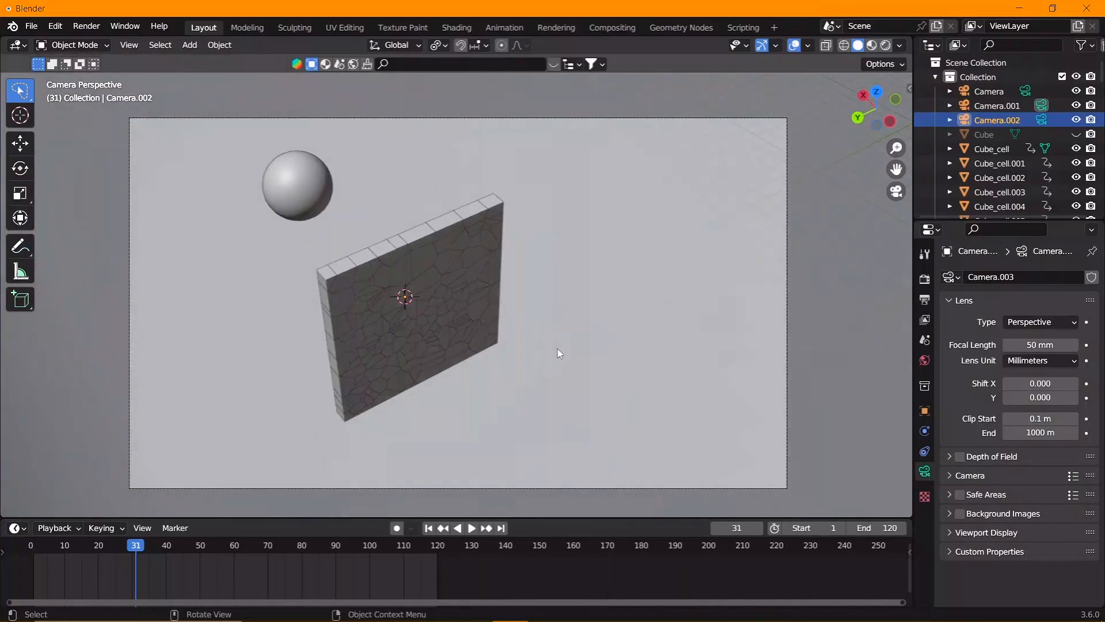
key(shift+grave)
click(458, 303)
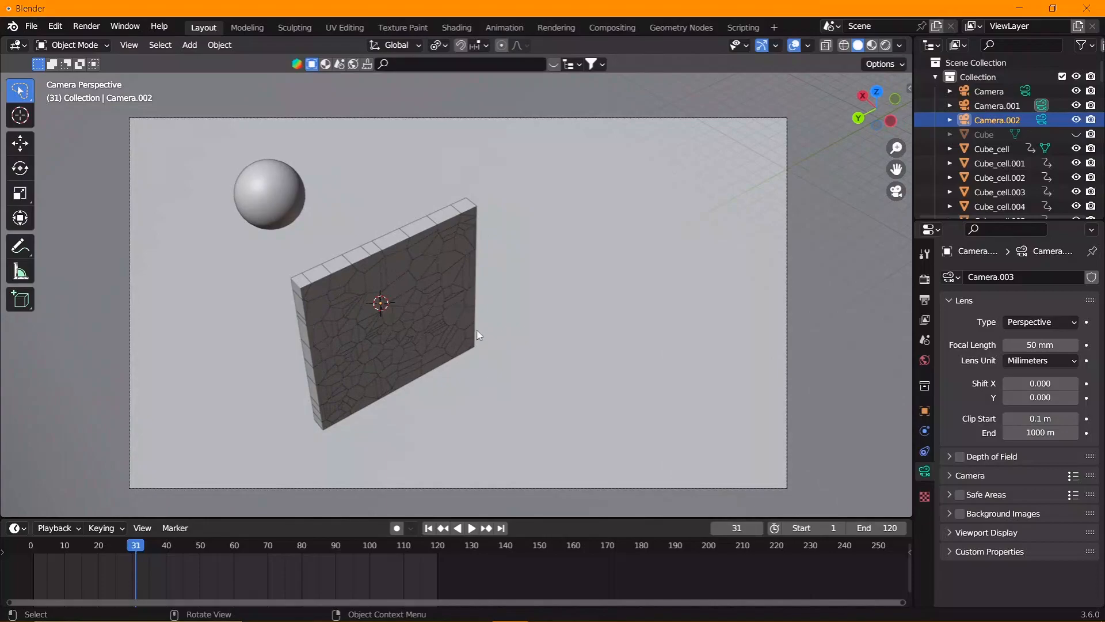
Delete the backdrop plane's keyframes and replay the animation through the camera.
key(space)
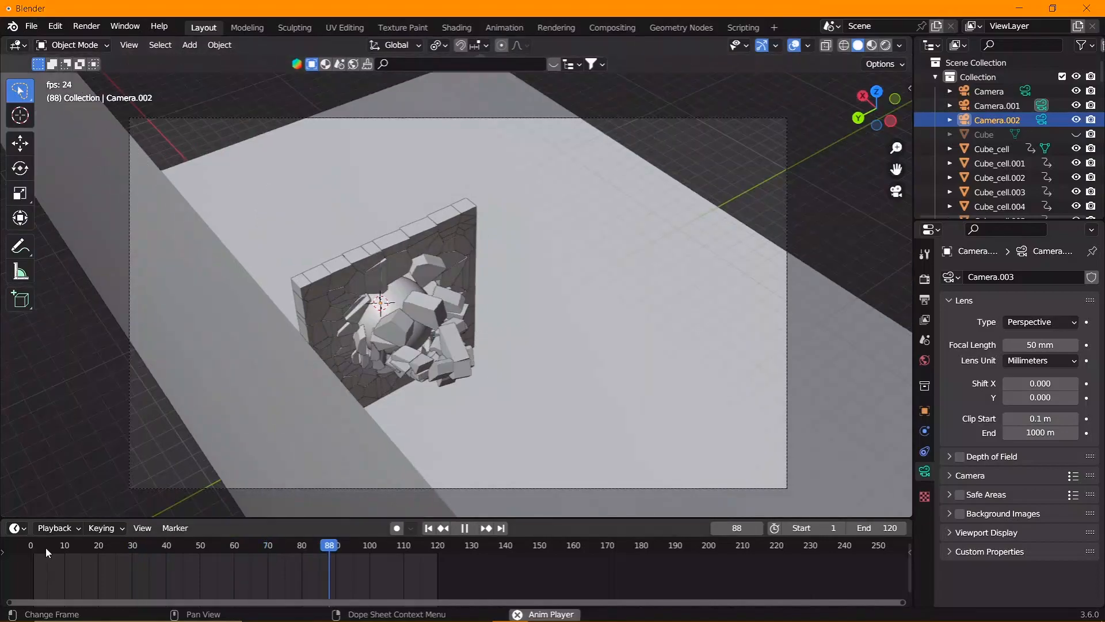
click(128, 552)
key(x)
click(372, 567)
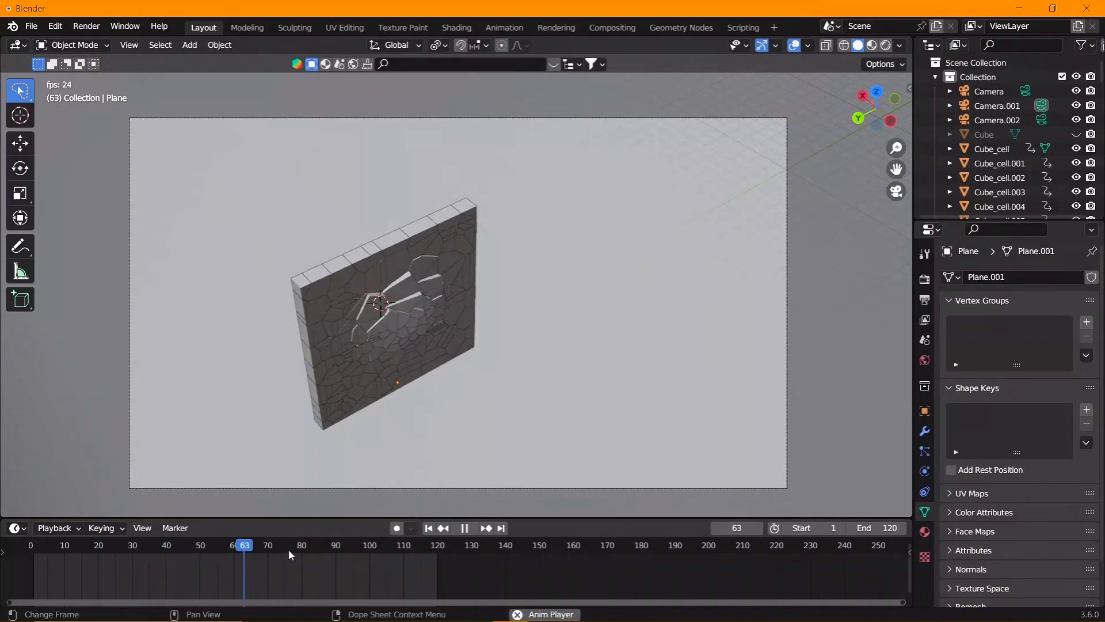
key(space)
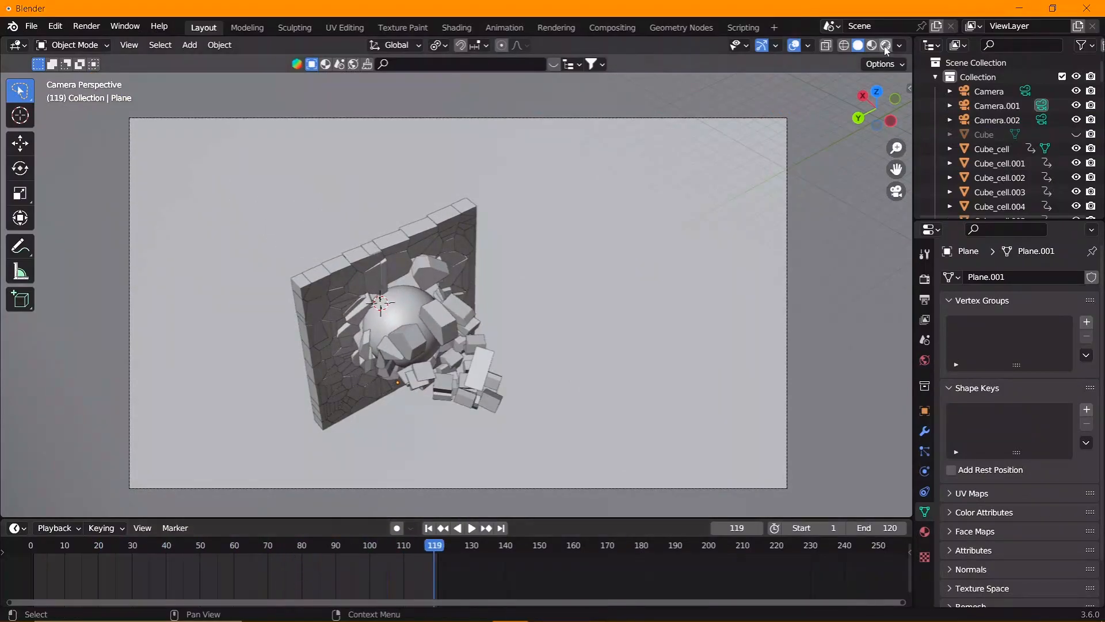
Preview the scene in rendered shading at frame 105 and open the World settings.
click(872, 46)
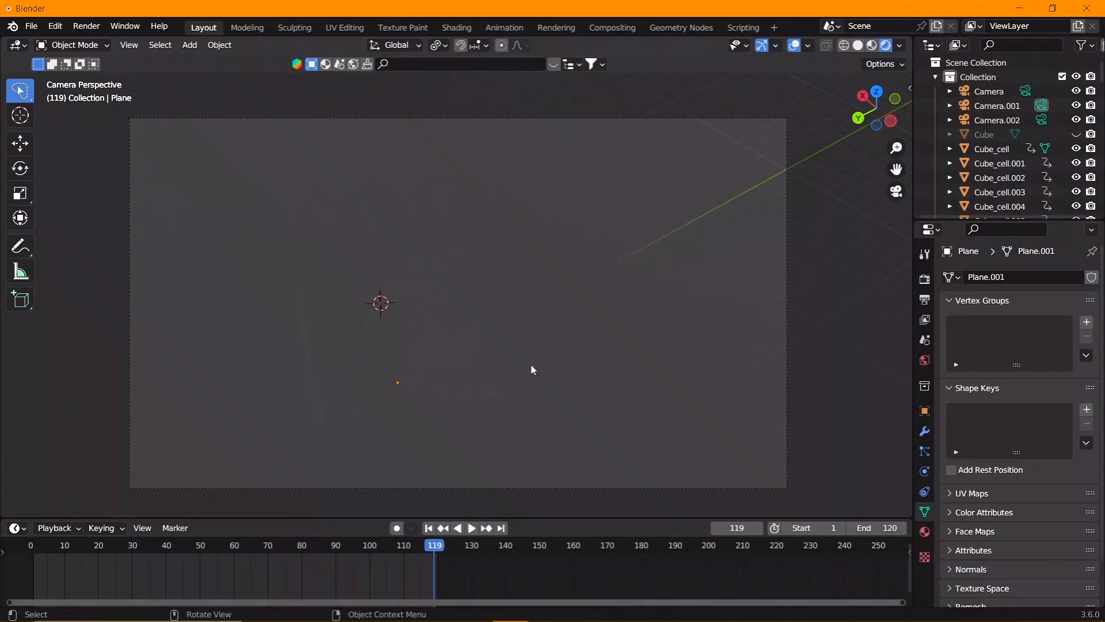
mouse_move(382, 555)
mouse_down()
mouse_move(295, 555)
mouse_move(386, 554)
mouse_up()
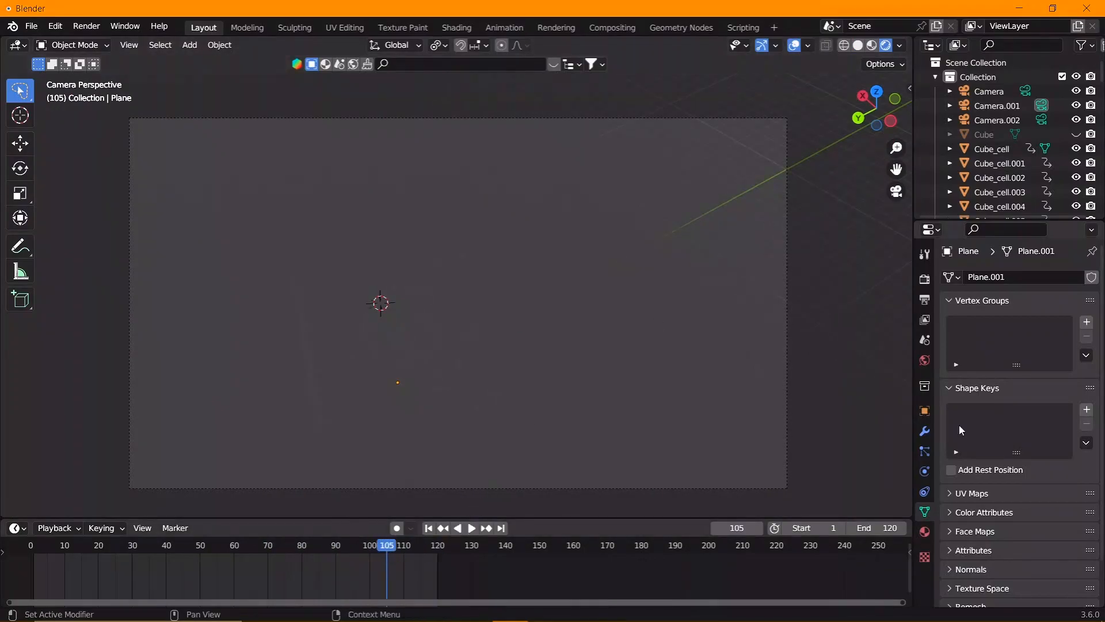
click(924, 431)
click(924, 360)
Add an area light raised along Z above the wall and scale it up to about 9.15 times.
key(shift+a)
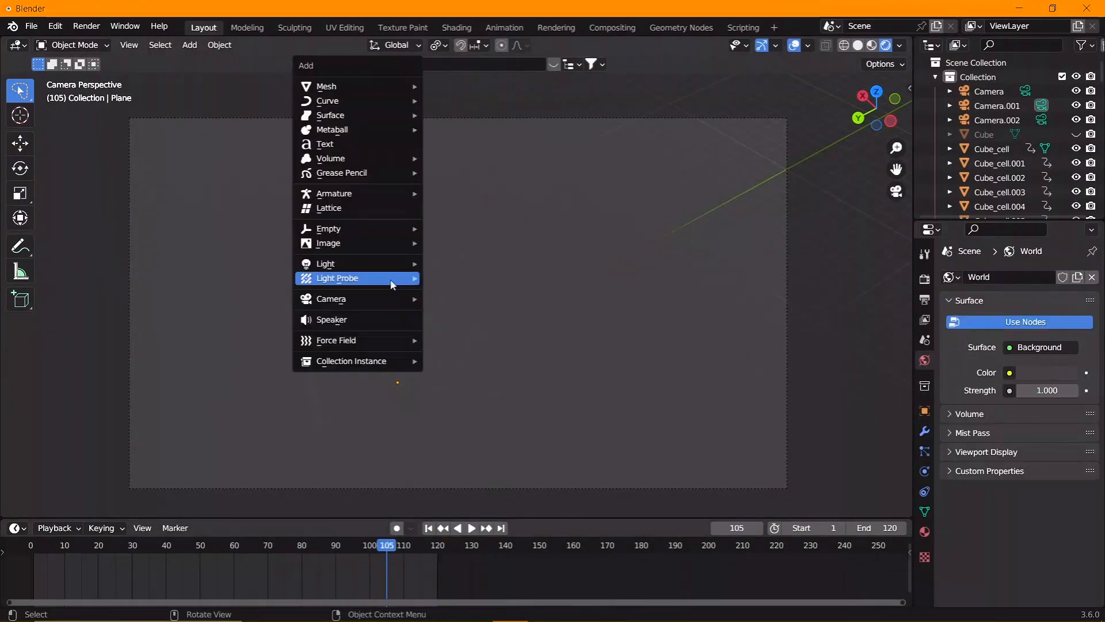
mouse_move(371, 262)
click(469, 311)
key(g)
key(z)
key(Return)
key(s)
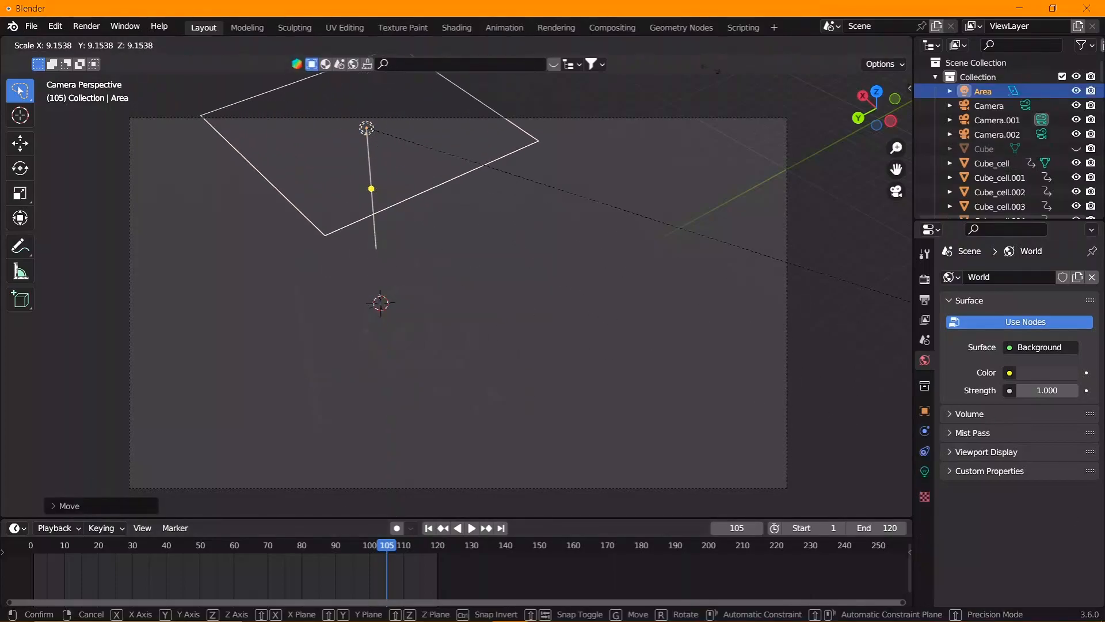
key(Return)
Set the area light's power to 1000 W.
click(923, 473)
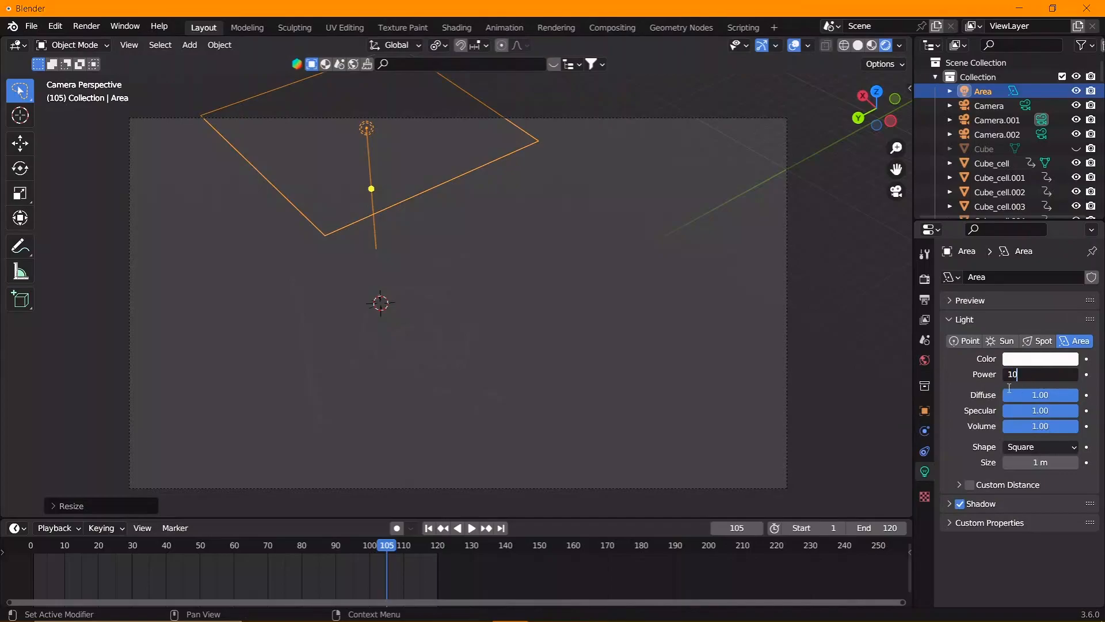
text(00 W)
key(Return)
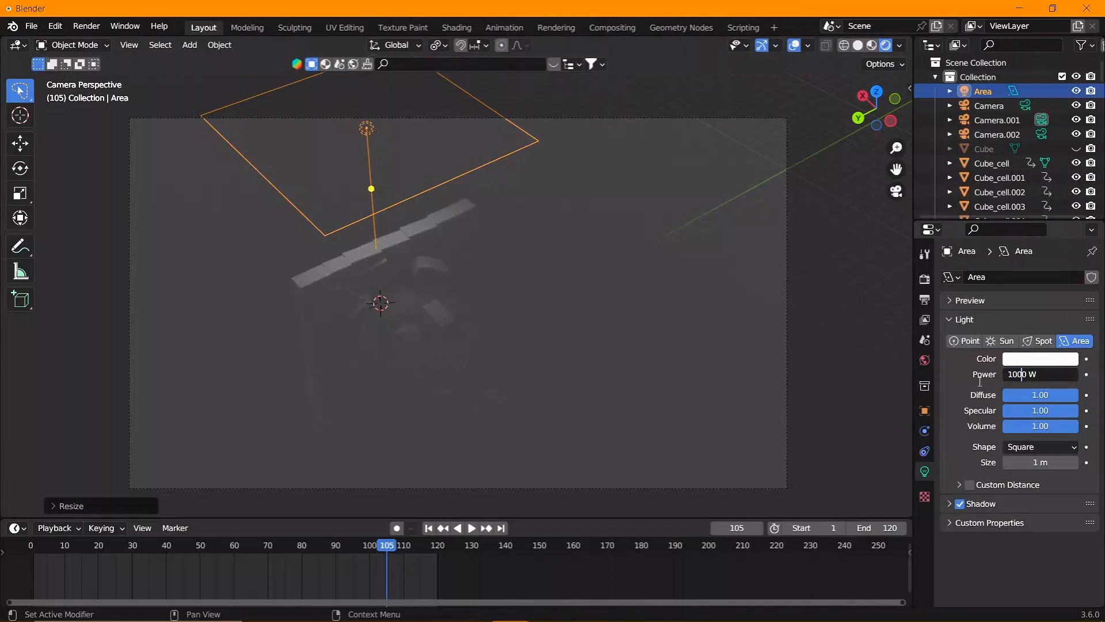
Raise the area light higher above the wall along the Z axis.
key(Return)
key(g)
key(z)
click(542, 208)
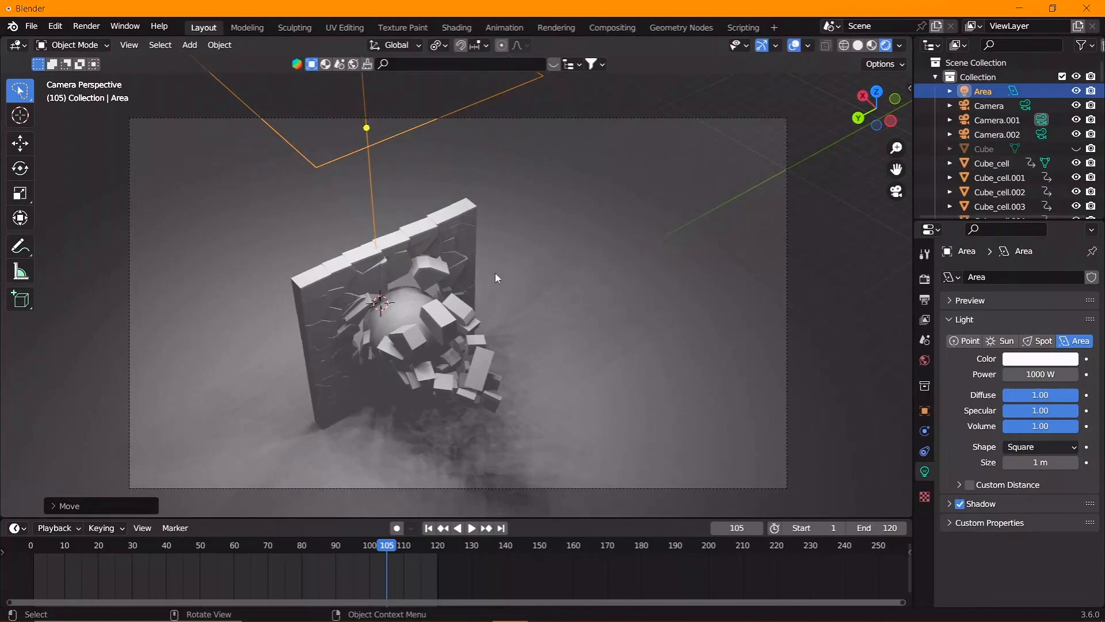
Compare the lit scene through Camera and Camera.001.
key(KP_1)
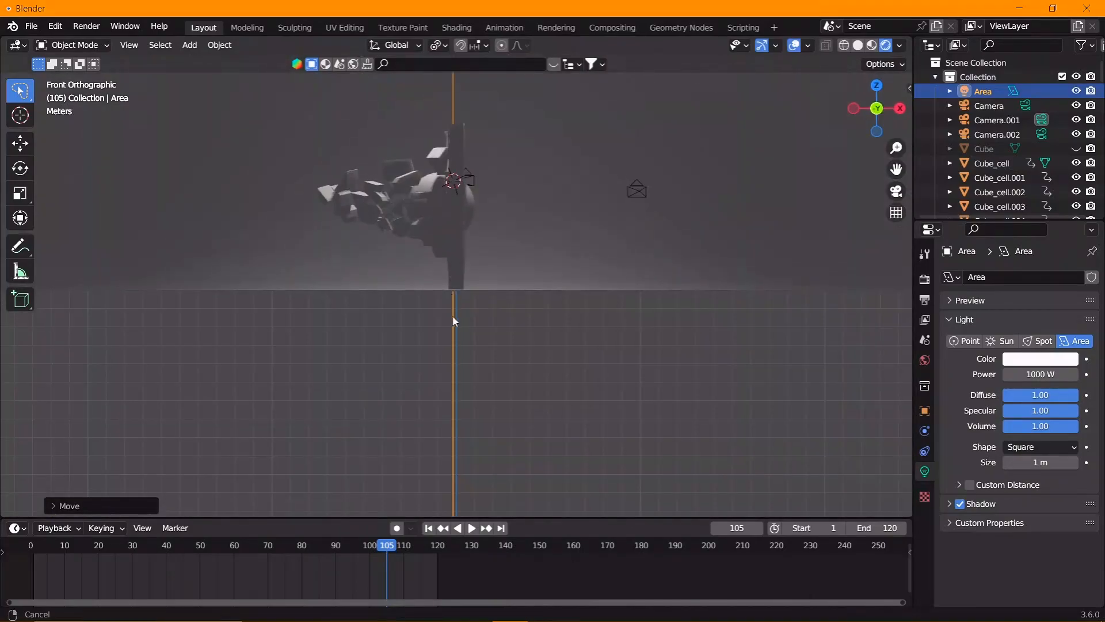
click(989, 106)
key(KP_0)
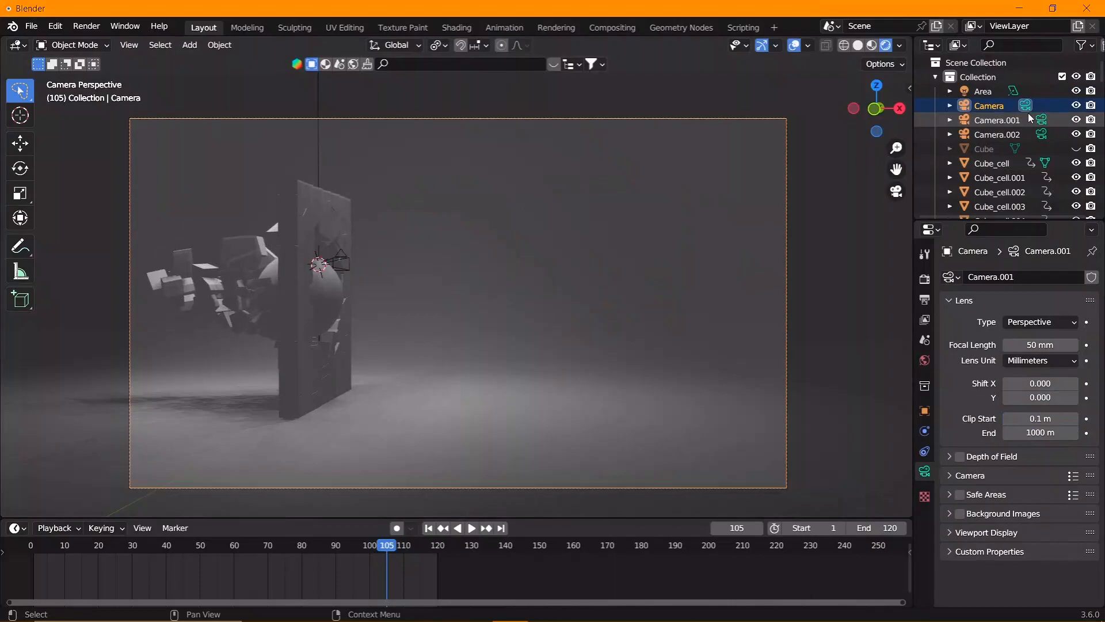
click(1041, 120)
click(1025, 107)
click(1041, 120)
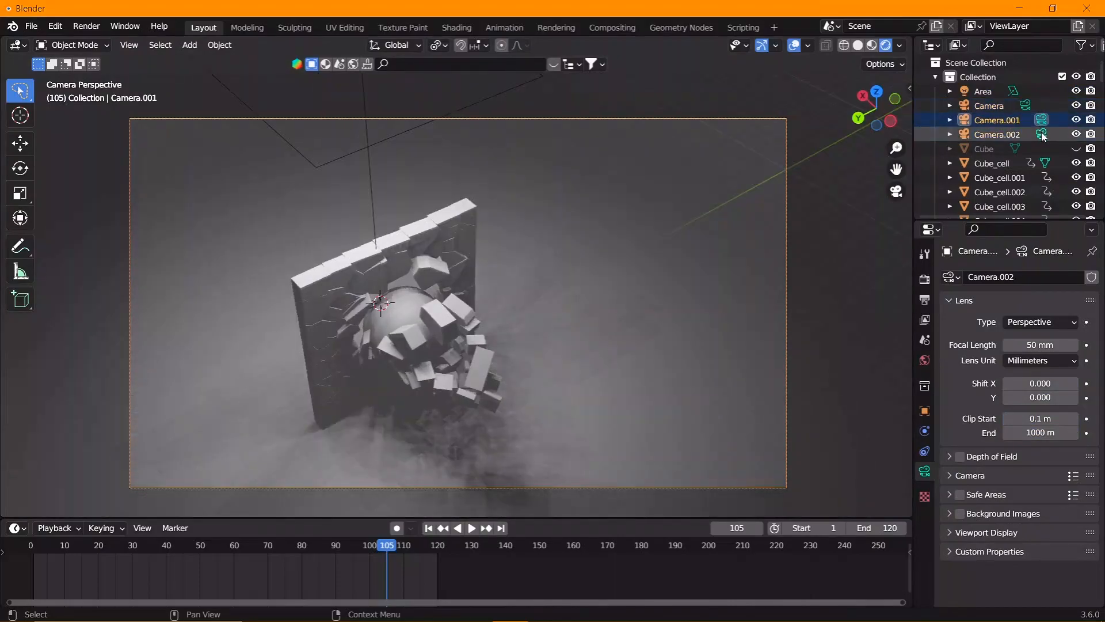
Make Camera.002 the active camera and fly it back until the whole wall and debris fit in its frame.
click(1041, 134)
key(shift+grave)
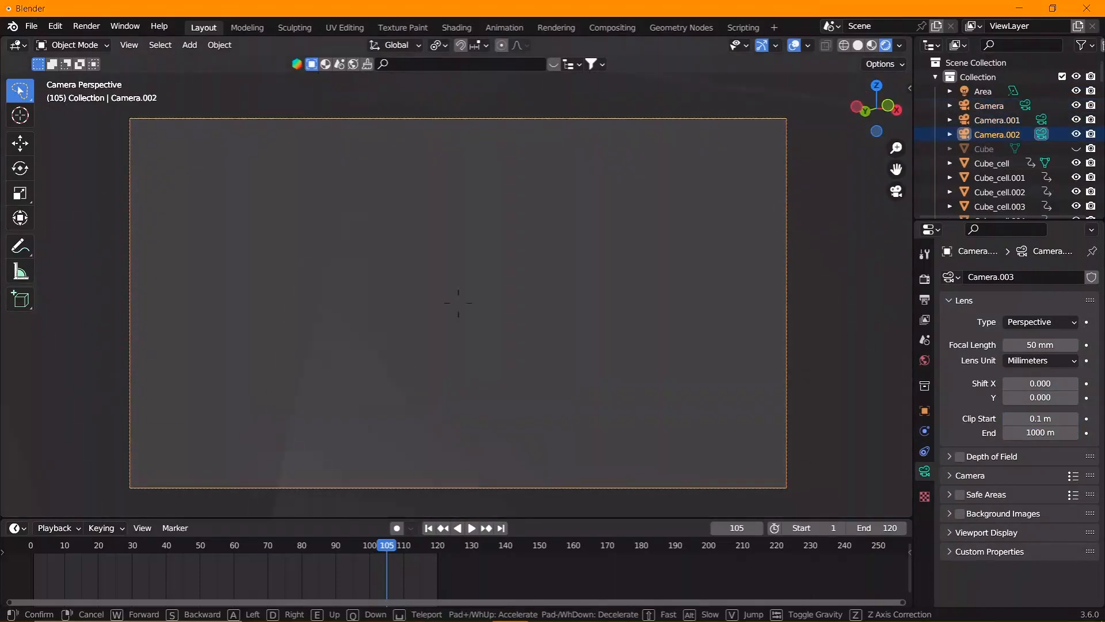
key(s)
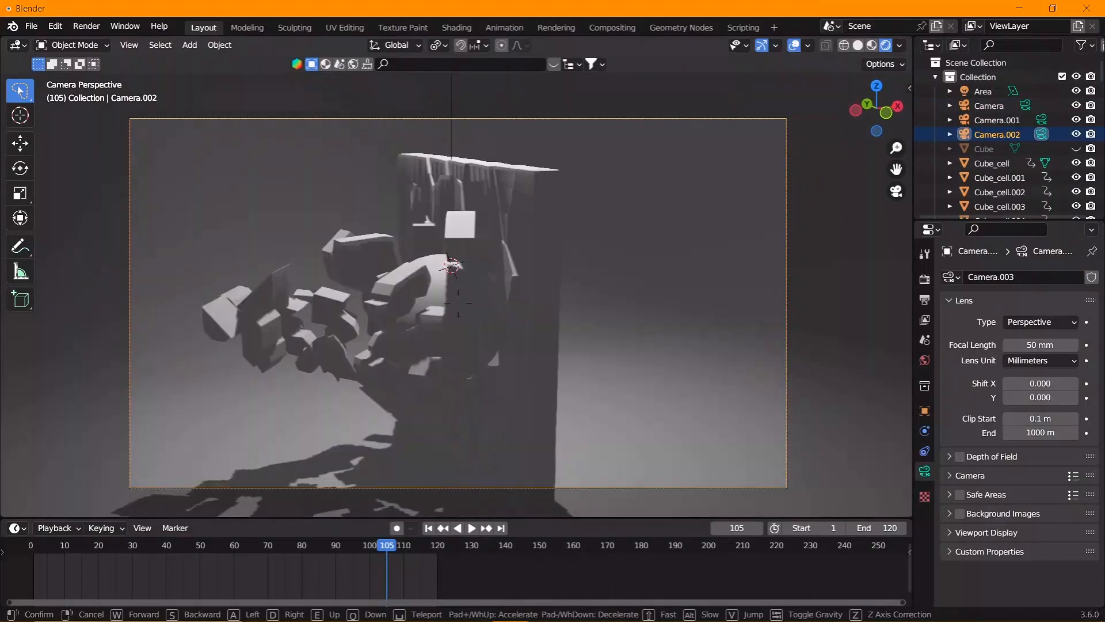
key(a)
key(s)
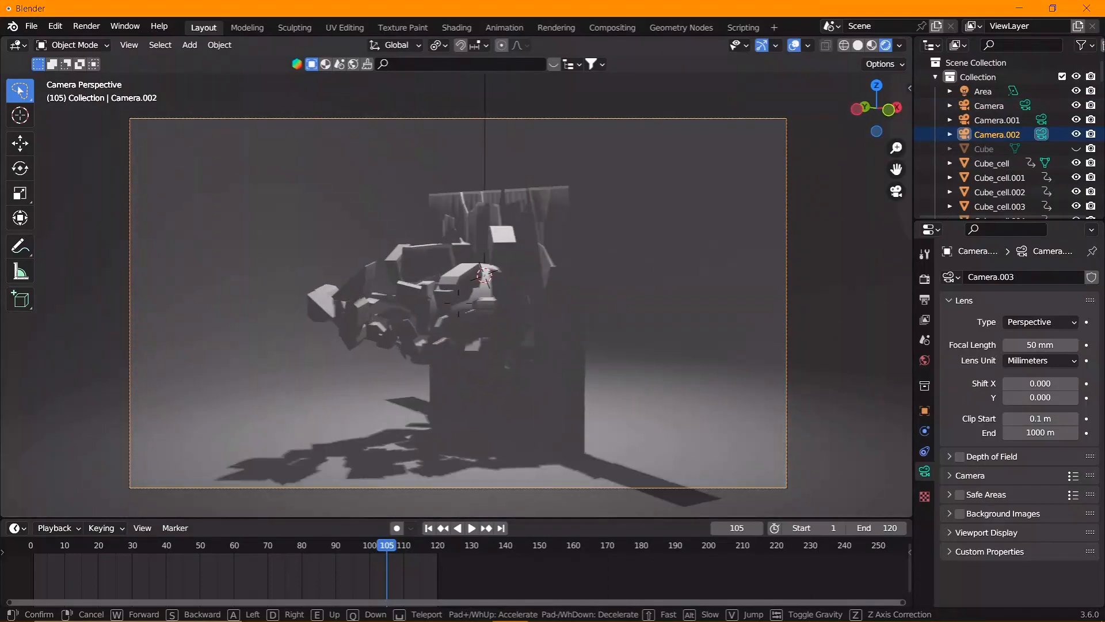
key(s)
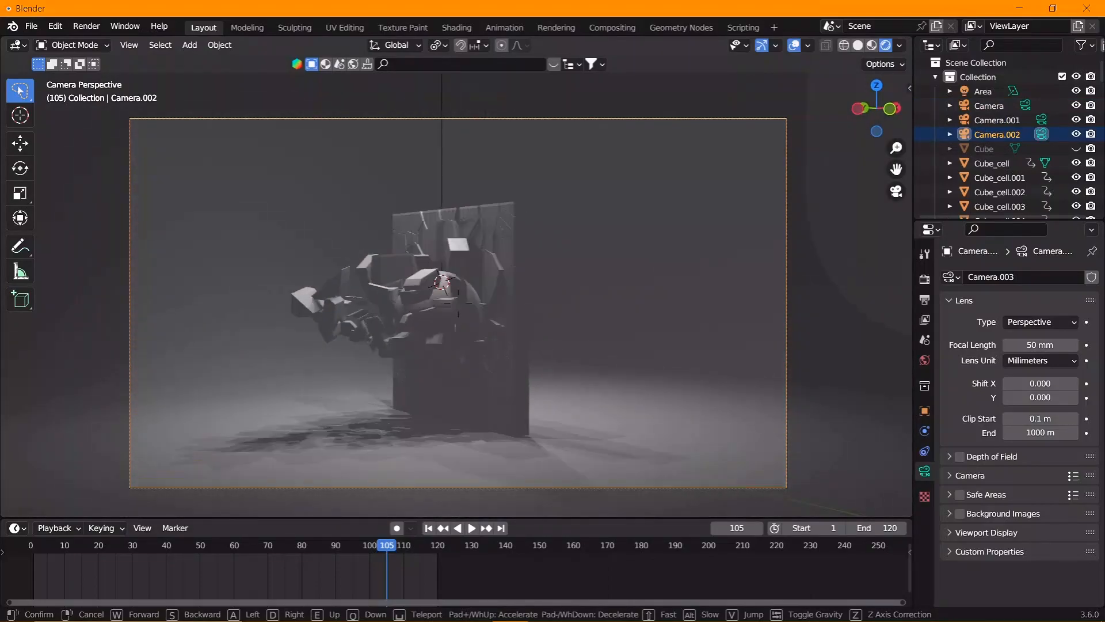
click(455, 343)
Check the views of all three cameras, ending on Camera.002 with the timeline at frame 91.
click(1004, 120)
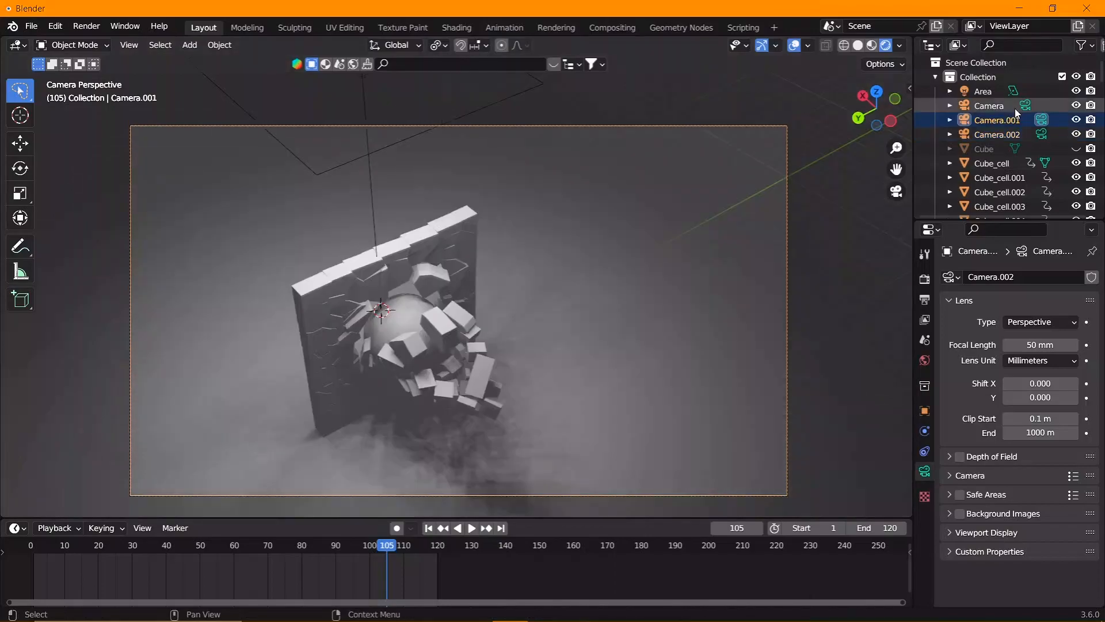
click(1026, 106)
click(1041, 135)
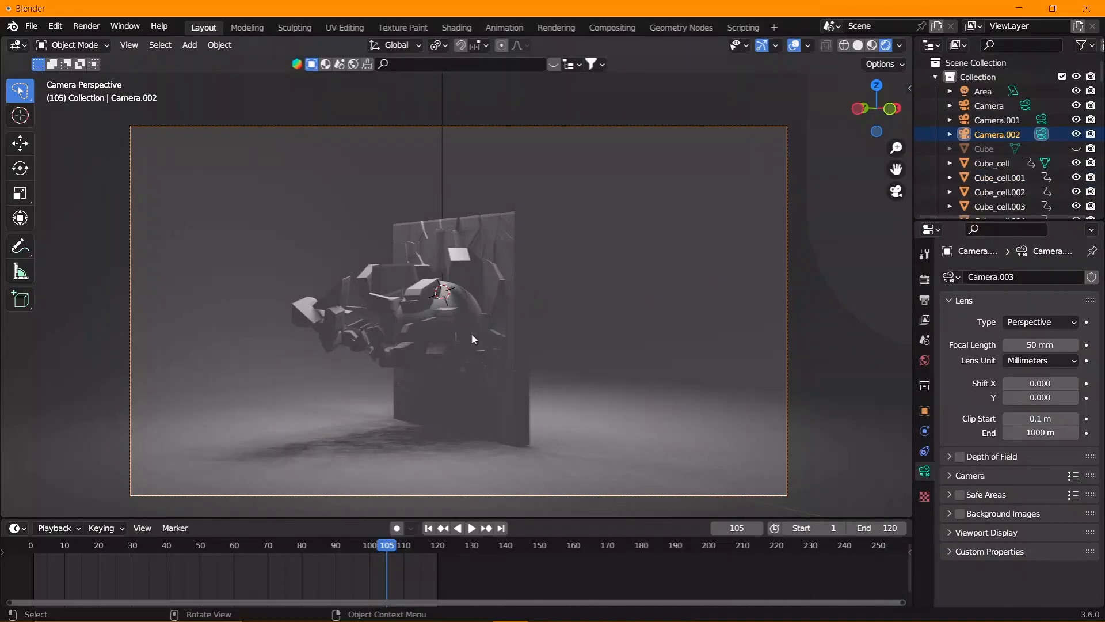
drag(239, 543, 339, 544)
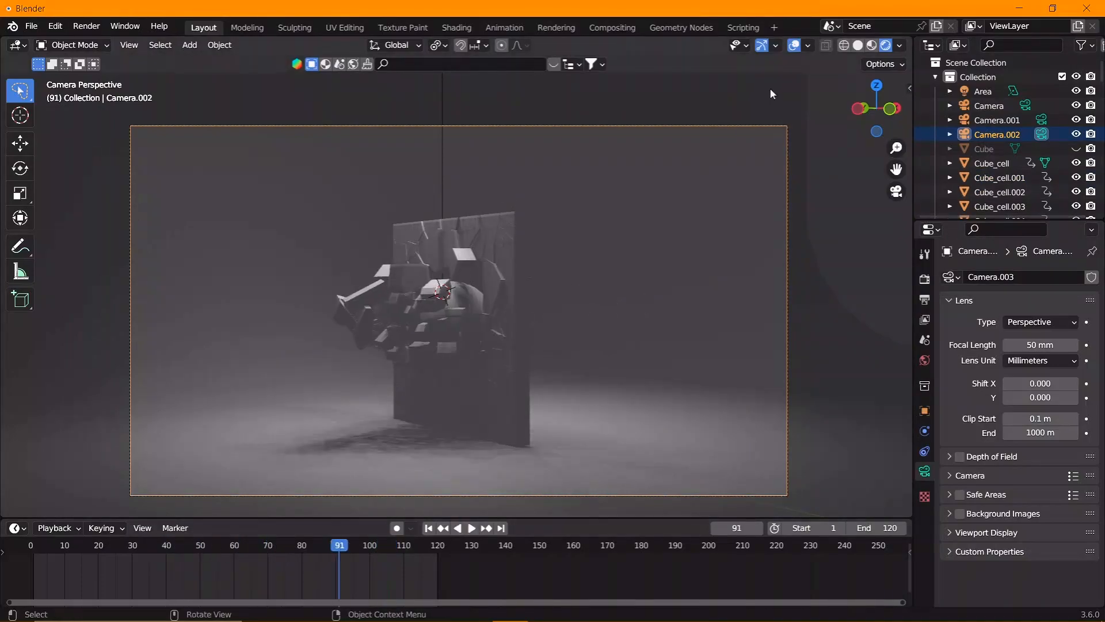
Scale up the area light in front view, set its power to 10000 W and check it through the camera.
click(981, 90)
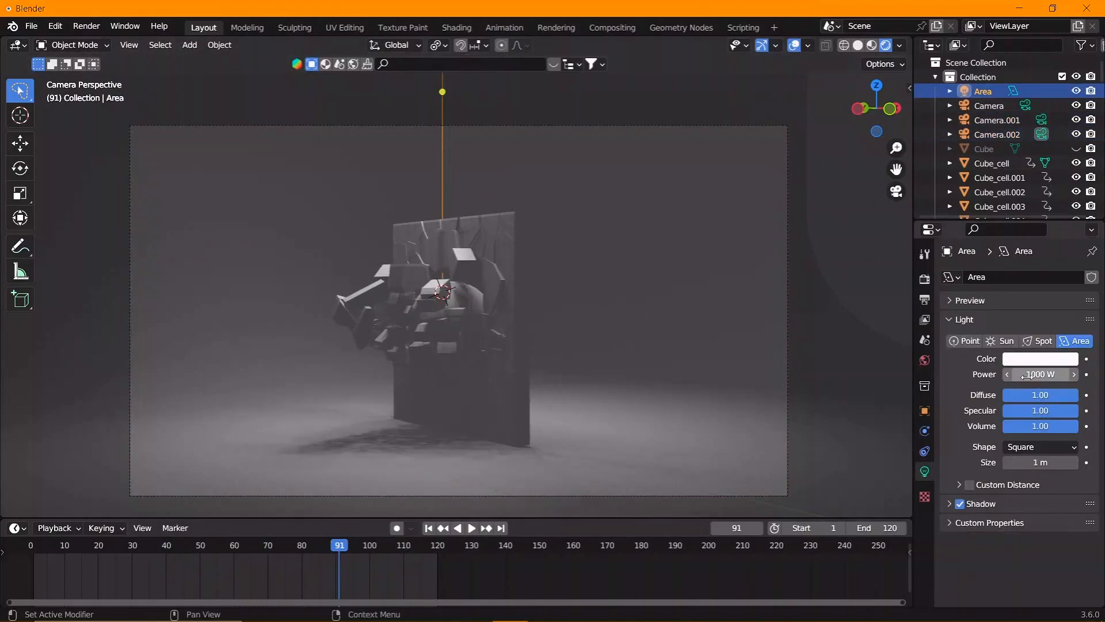
click(583, 277)
key(KP_1)
scroll(510, 223, up, 2)
shift+scroll(472, 243, up, 3)
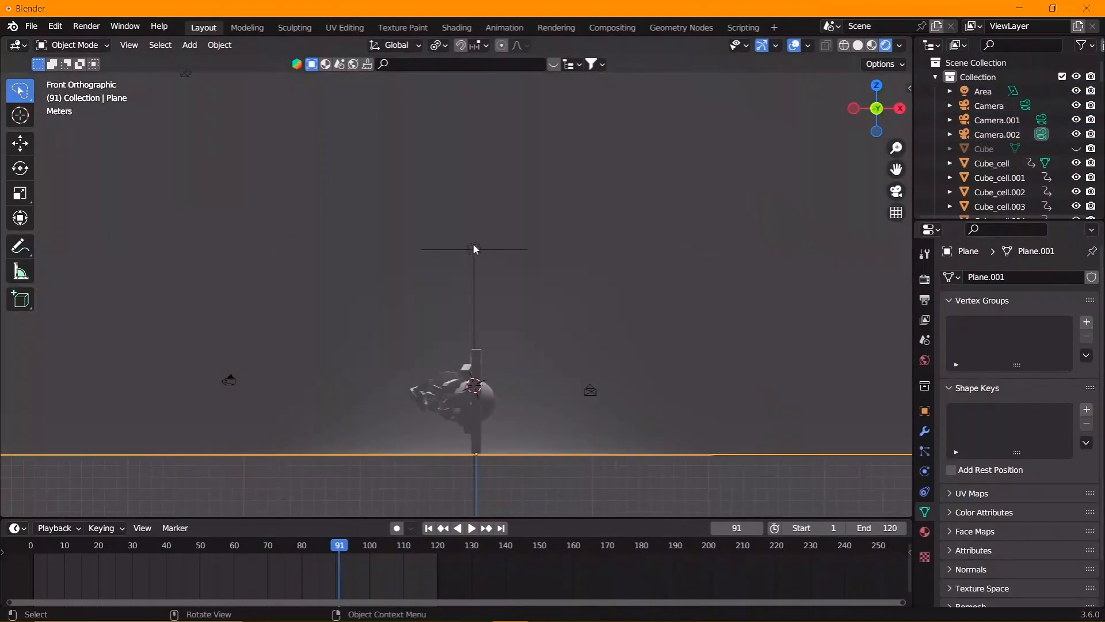
click(472, 243)
key(s)
click(855, 321)
double_click(1022, 374)
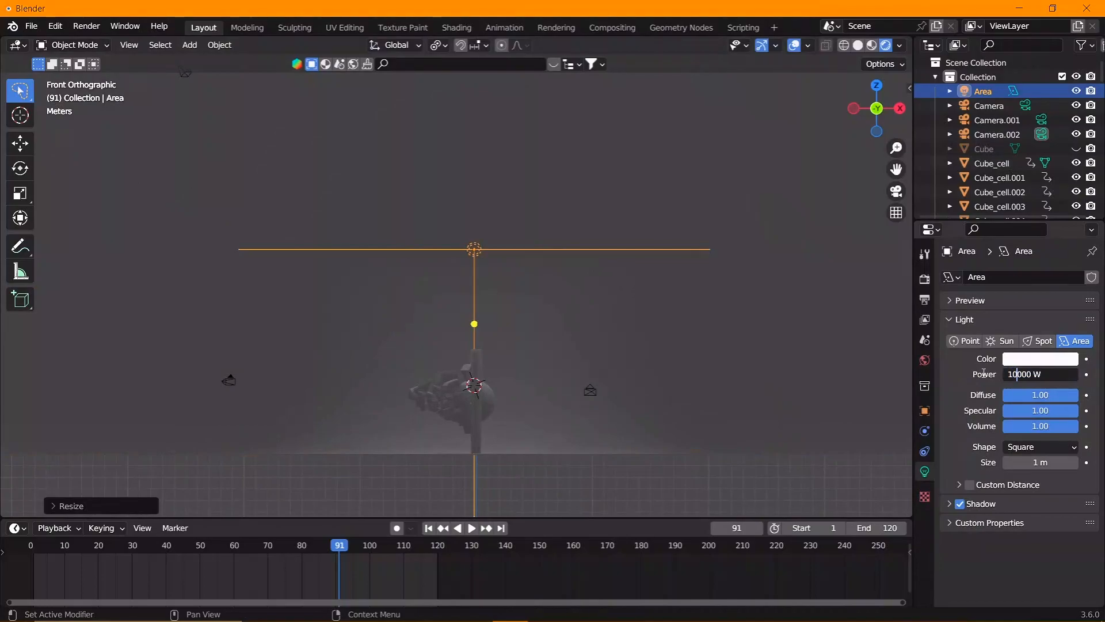
key(Return)
key(KP_0)
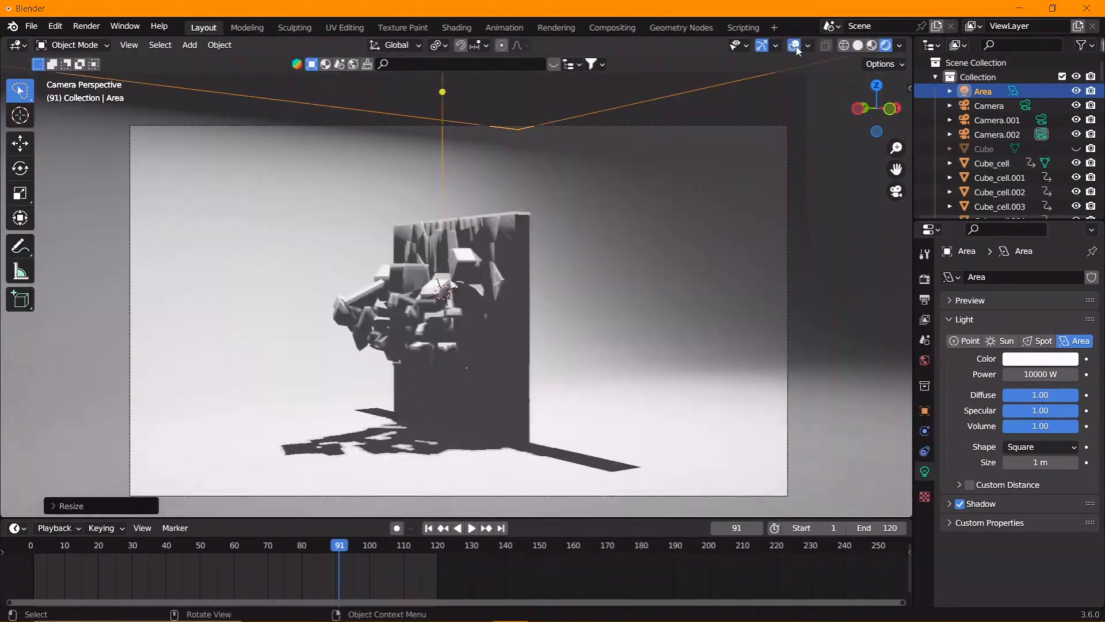
Move the area light to the +X side of the wall and tilt it about 21° towards the wall.
key(KP_1)
key(g)
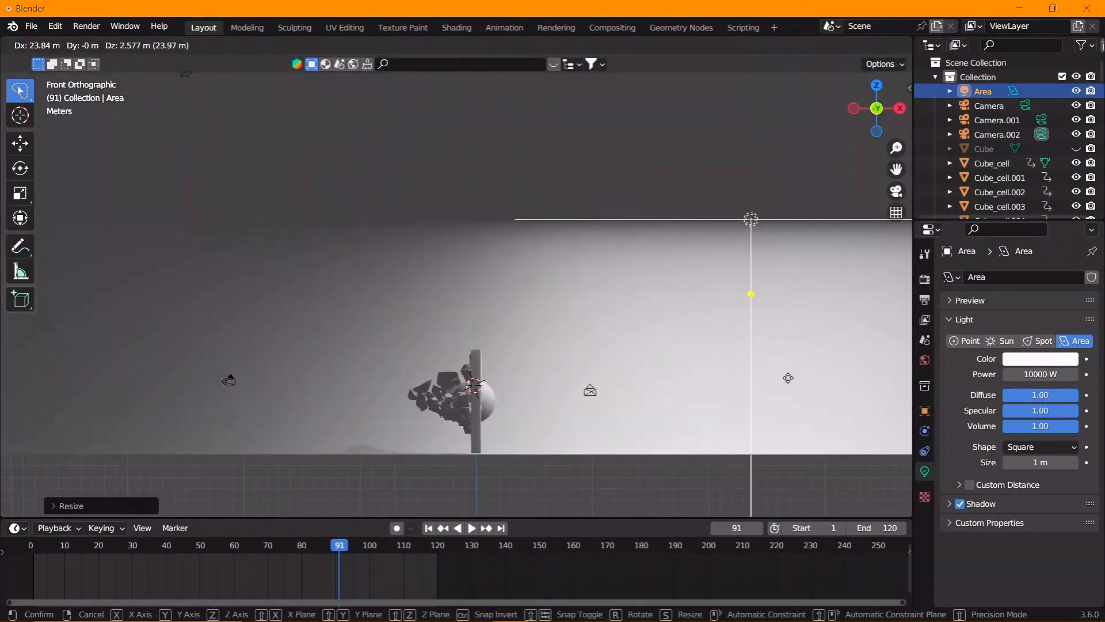
click(784, 365)
scroll(777, 350, down, 3)
key(g)
key(r)
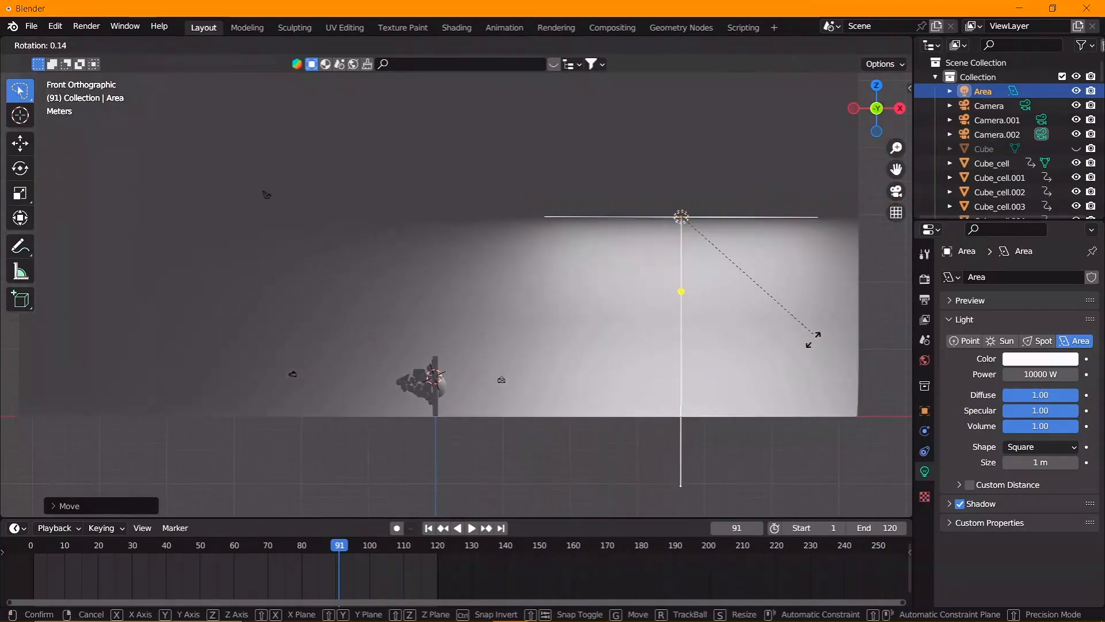
click(768, 376)
key(g)
click(771, 385)
key(KP_0)
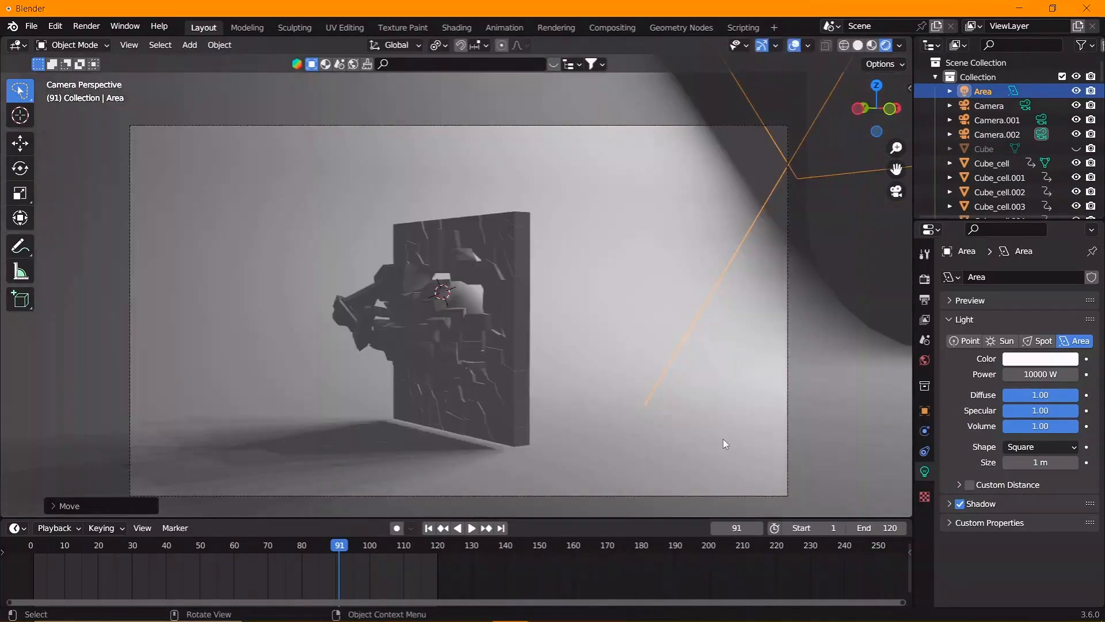
Place a linked duplicate of the area light on the -X side and set its Z rotation to 180°.
key(KP_1)
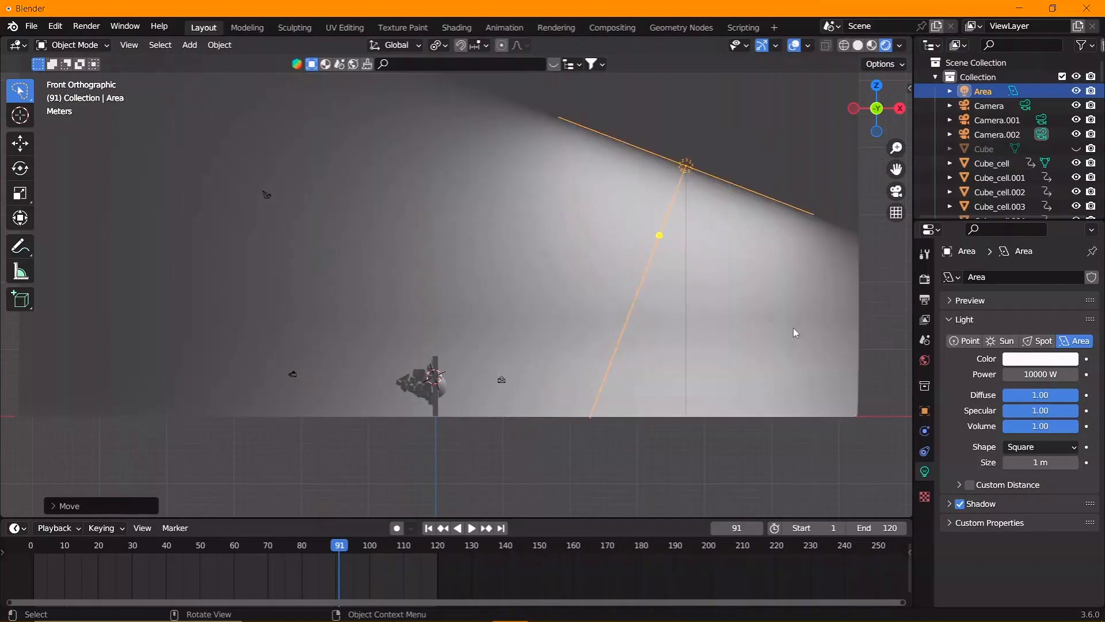
key(alt+d)
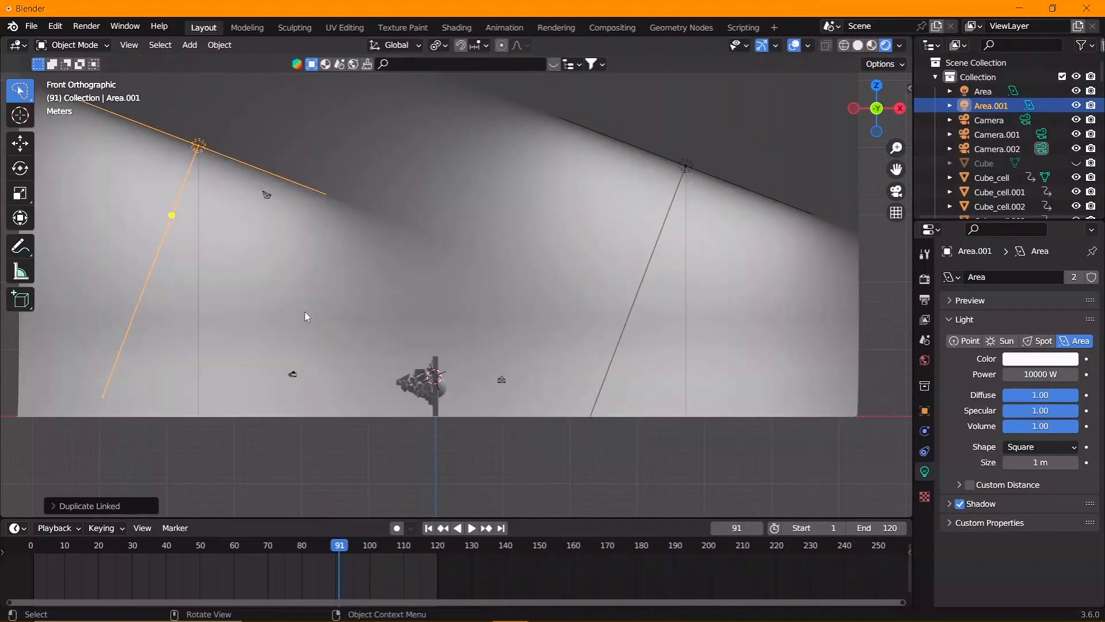
key(r)
key(z)
key(1)
key(Return)
click(924, 410)
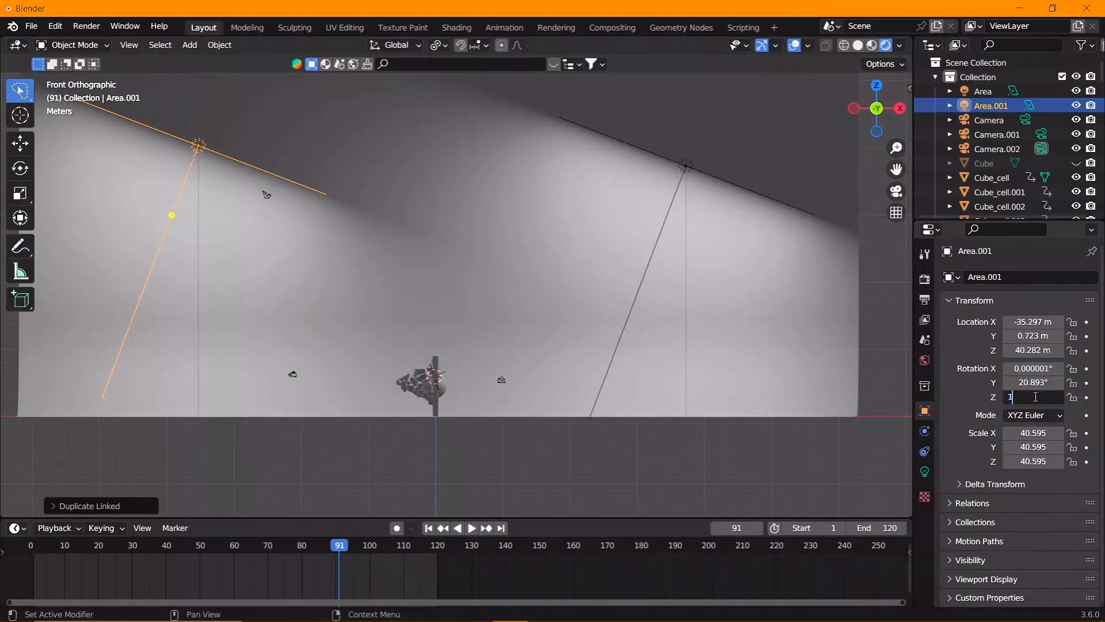
text(180)
key(Return)
key(KP_0)
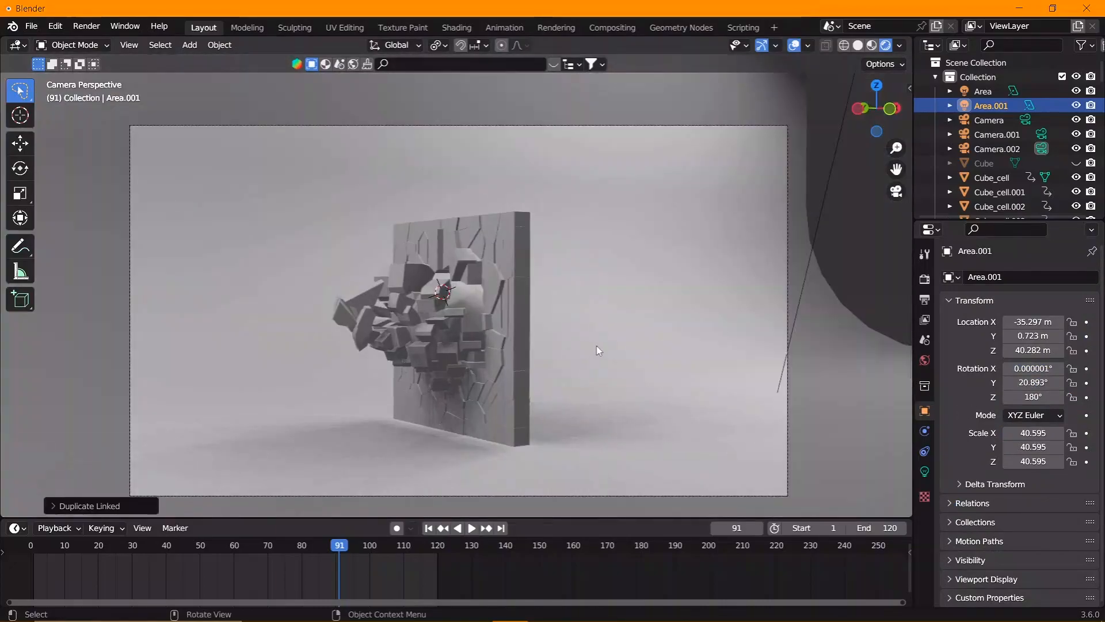
Set the World background colour to black and view the scene through the camera.
click(596, 345)
click(925, 360)
click(1048, 372)
click(1076, 277)
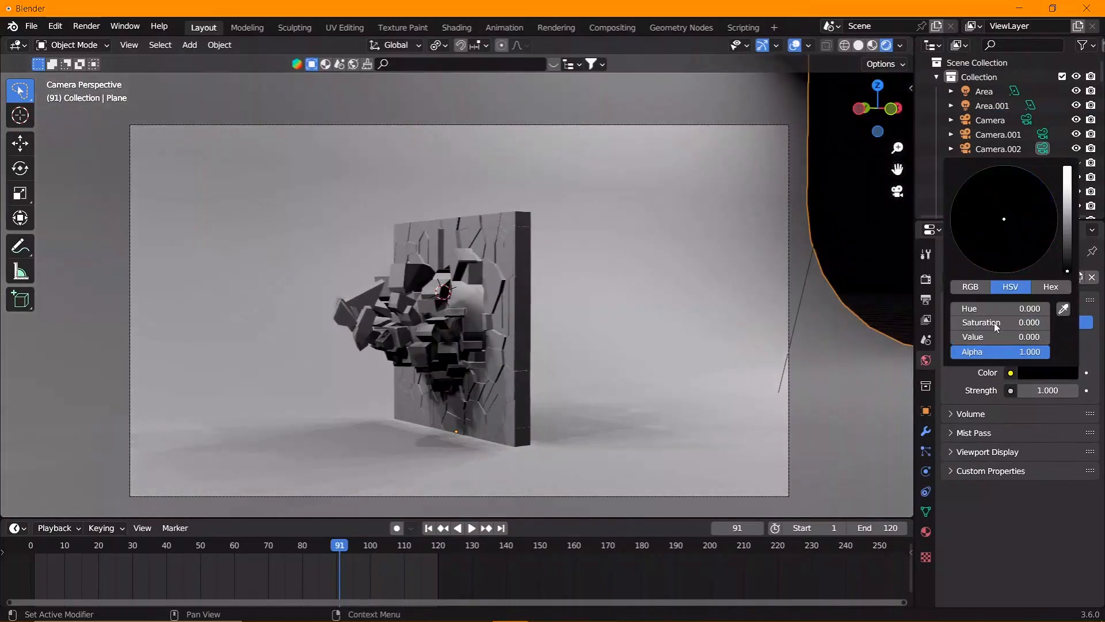
mouse_move(545, 305)
middle_down()
mouse_move(562, 311)
mouse_move(547, 321)
mouse_move(547, 309)
middle_up()
key(KP_0)
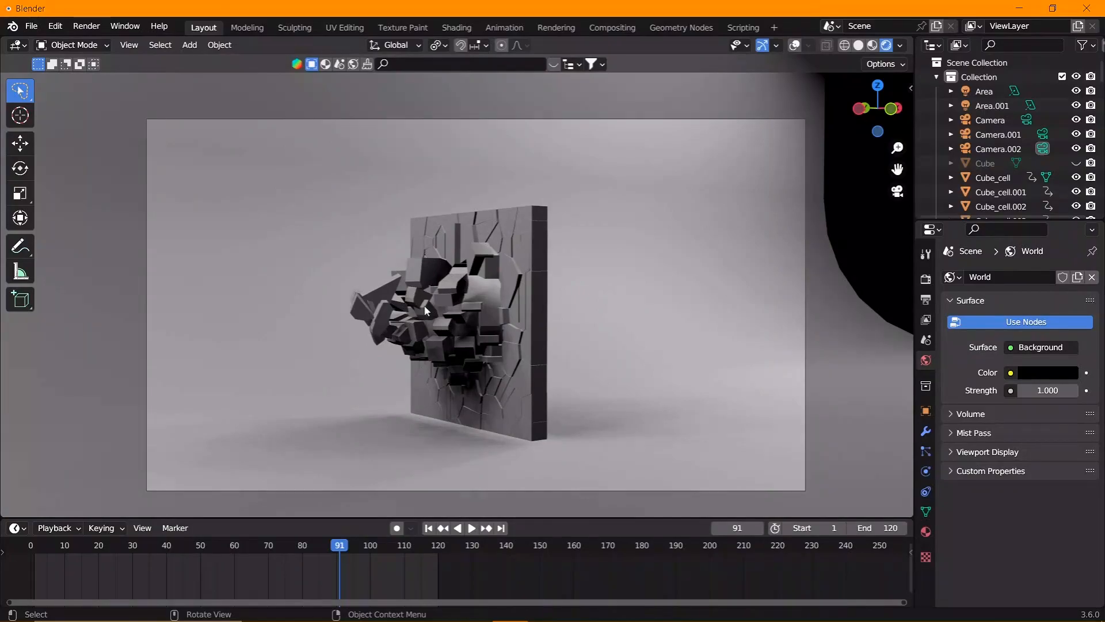
Move to frame 39 and exclude the hidden original Cube from renders.
drag(212, 557, 164, 557)
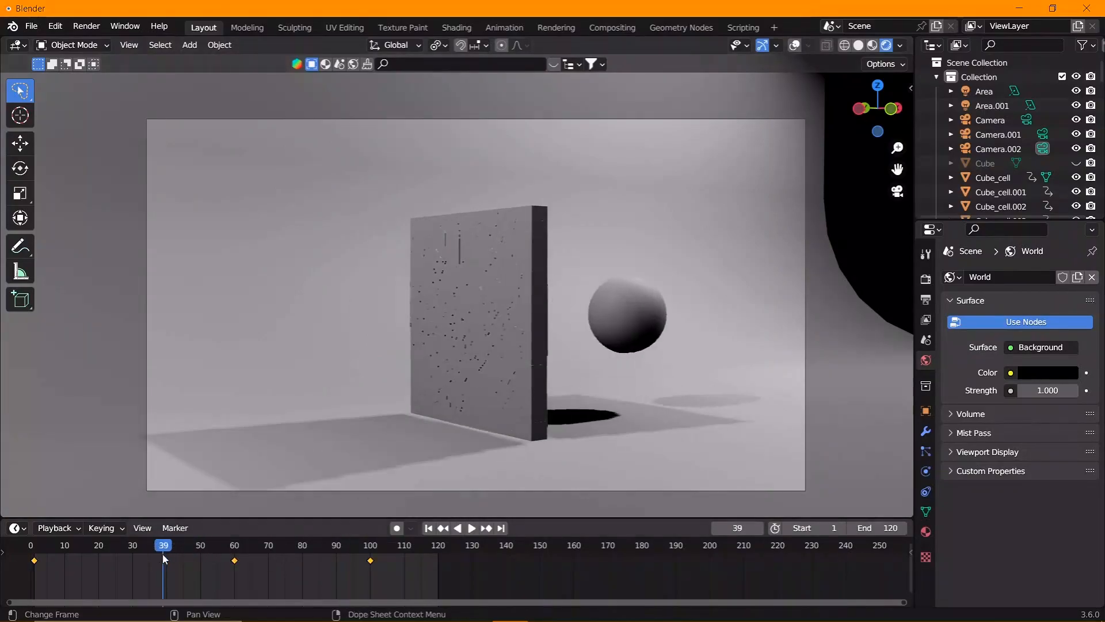
key(shift+alt+z)
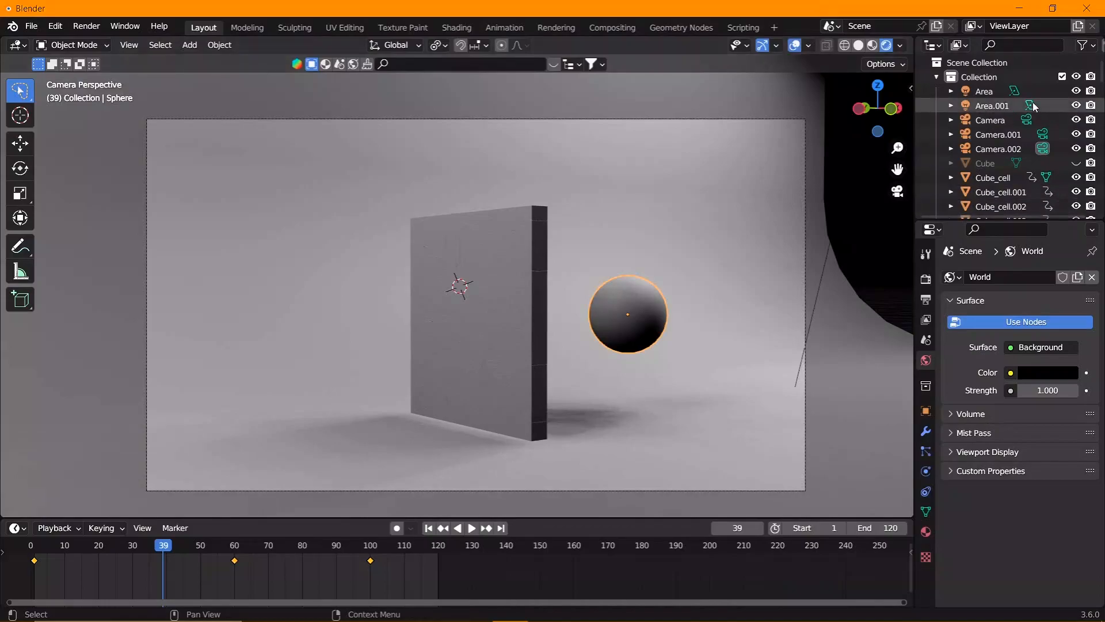
click(1091, 164)
Give the sphere a new material with metallic about 0.098, specular 0 and roughness 0.
click(925, 533)
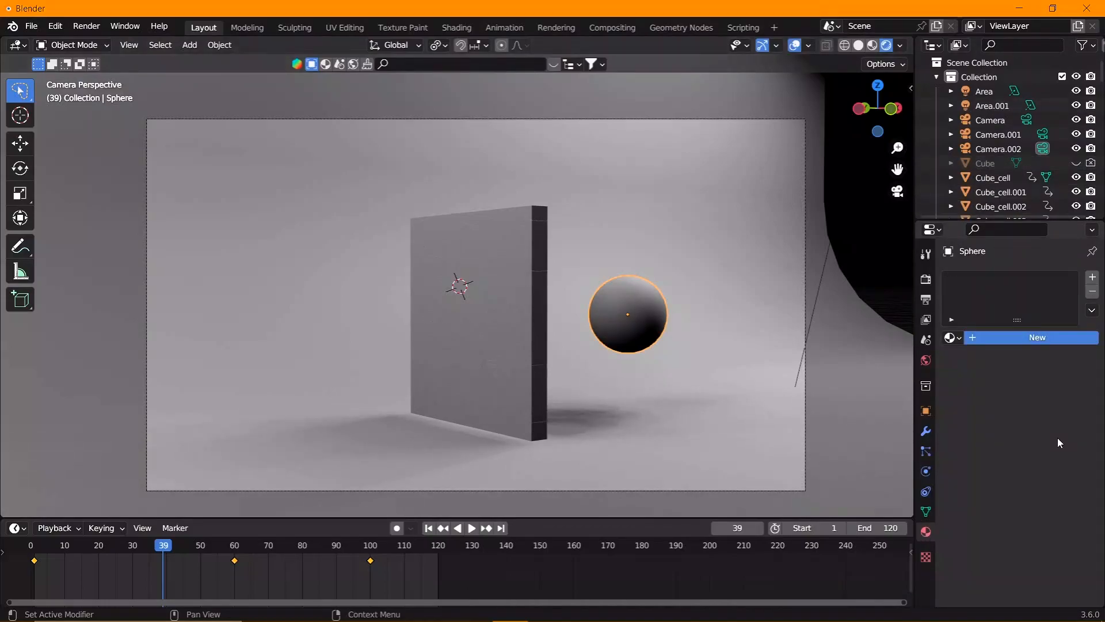
click(1037, 337)
click(1047, 488)
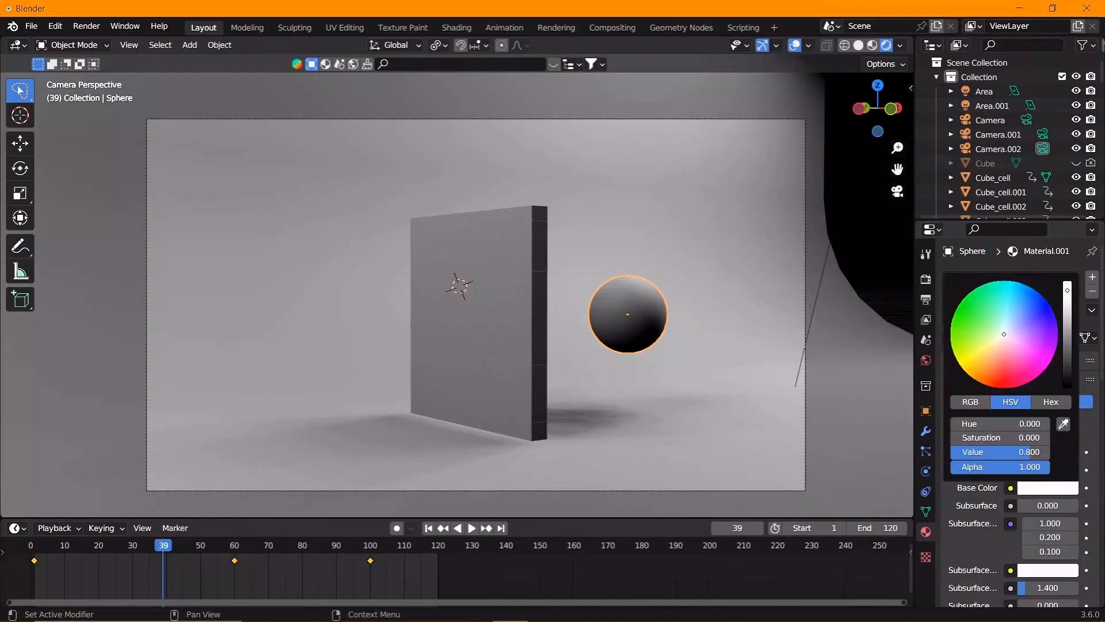
scroll(1013, 402, down, 10)
drag(1047, 423, 1069, 424)
drag(1030, 370, 1076, 370)
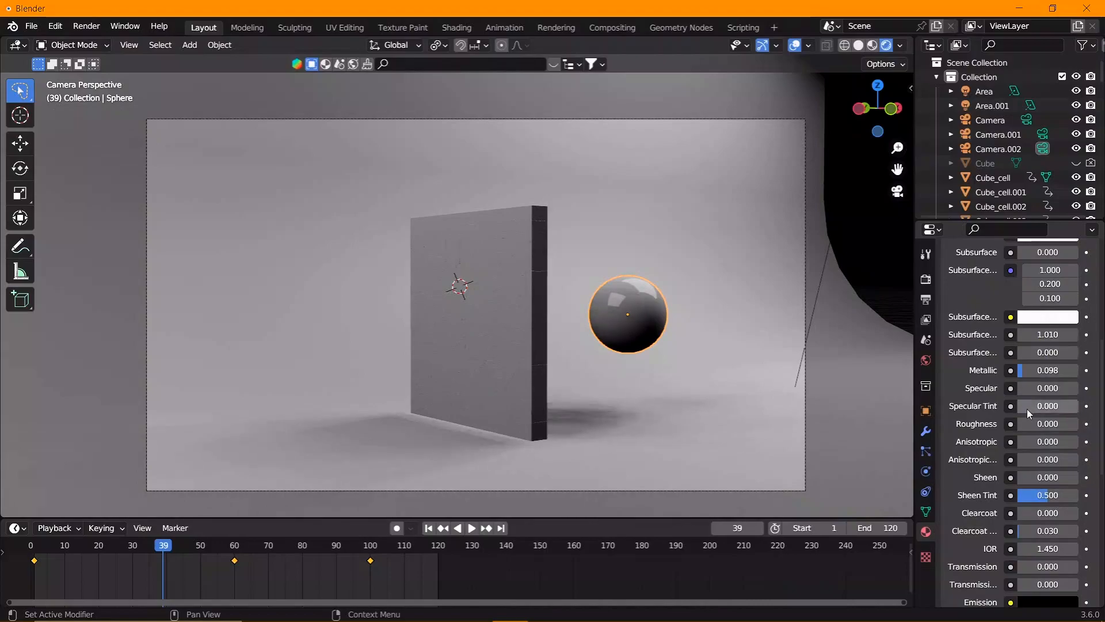
Assign an Environment Texture to the World colour and load the kloofendal_43d_clear HDRI.
click(925, 360)
click(1011, 373)
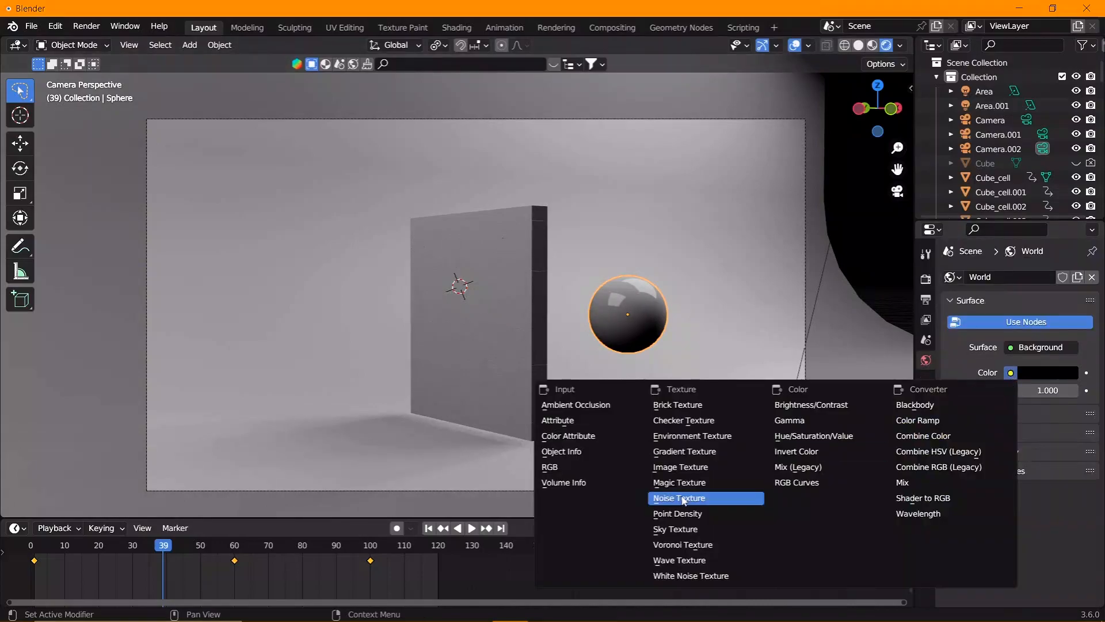
click(691, 436)
click(1062, 390)
click(217, 426)
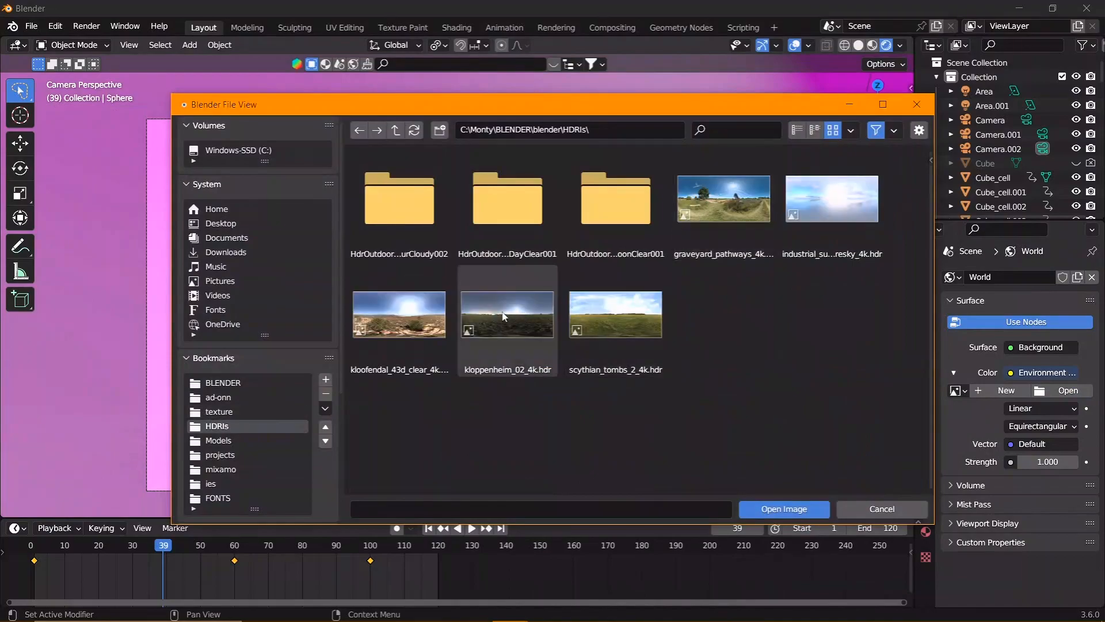
double_click(423, 316)
Try the graveyard_pathways HDRI, replace it with kloppenheim_02_4k.hdr and check the view without overlays.
click(1071, 390)
double_click(769, 210)
click(1072, 391)
double_click(499, 320)
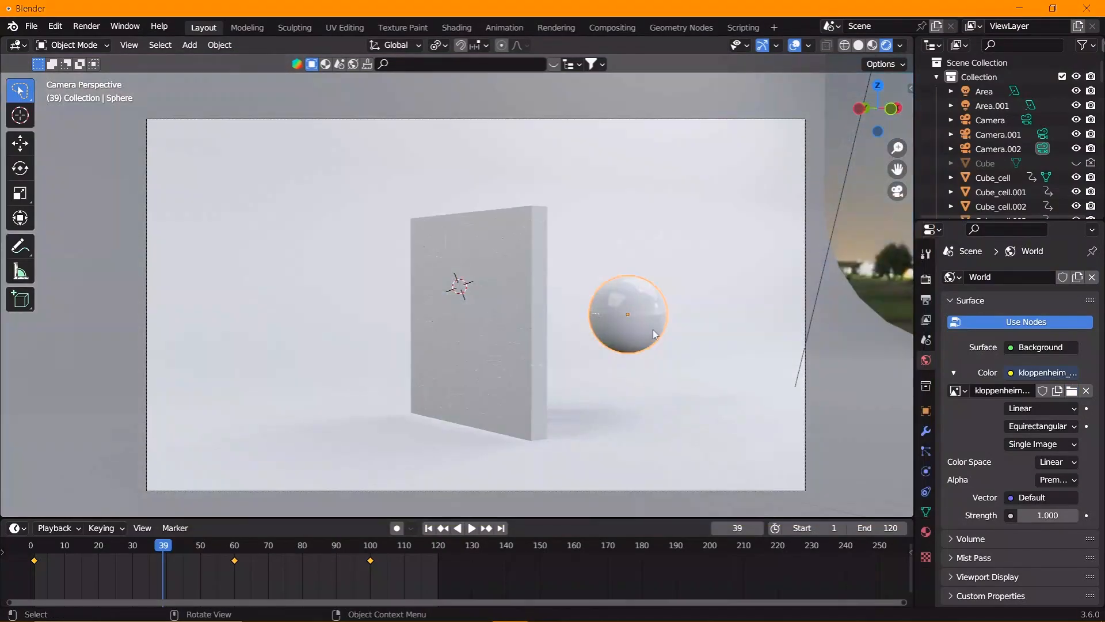
click(796, 46)
click(796, 46)
Create a new material for the backdrop plane and darken its base colour to dark grey.
click(572, 411)
click(925, 532)
click(1065, 335)
click(1048, 488)
drag(1030, 451, 990, 452)
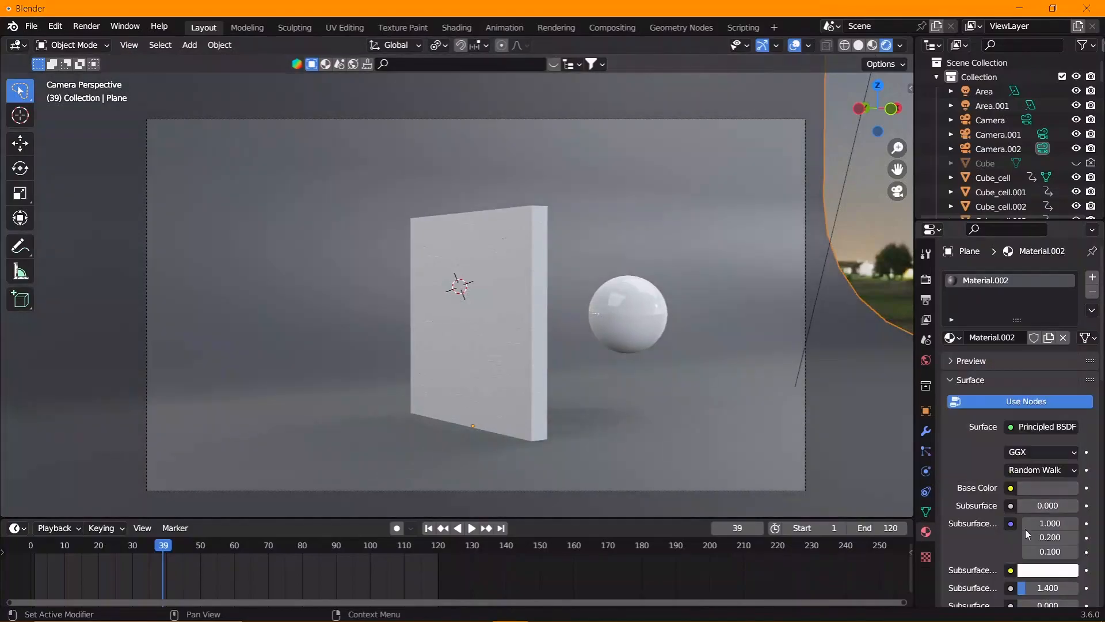
Set the backdrop material's metallic to about 0.748 and roughness to about 0.967.
scroll(1013, 518, down, 6)
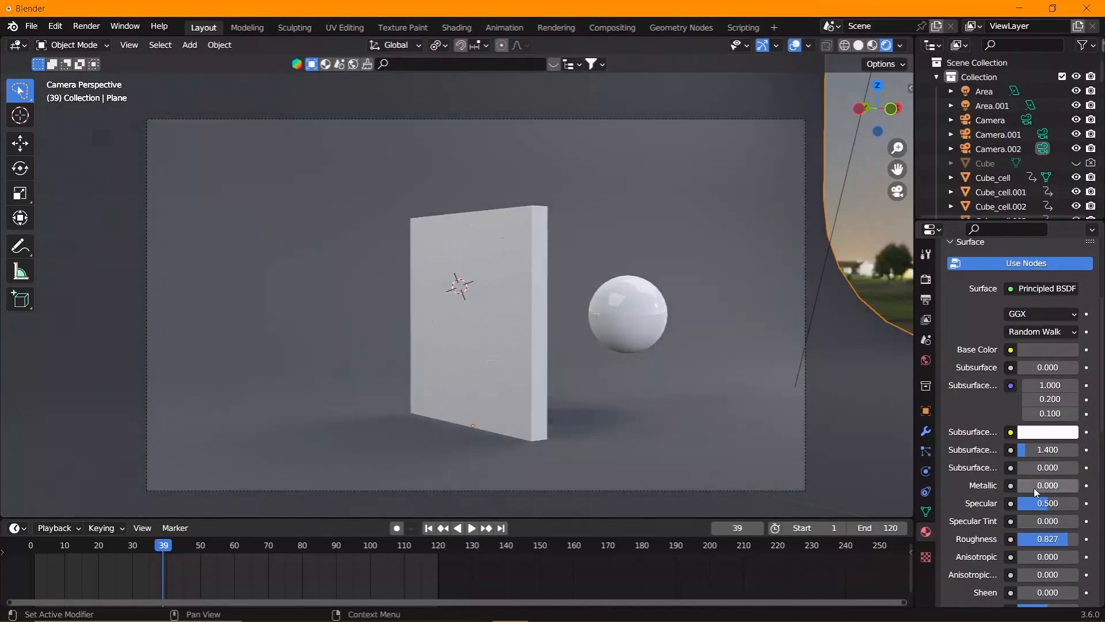
drag(1034, 488, 1063, 485)
drag(1066, 538, 1076, 539)
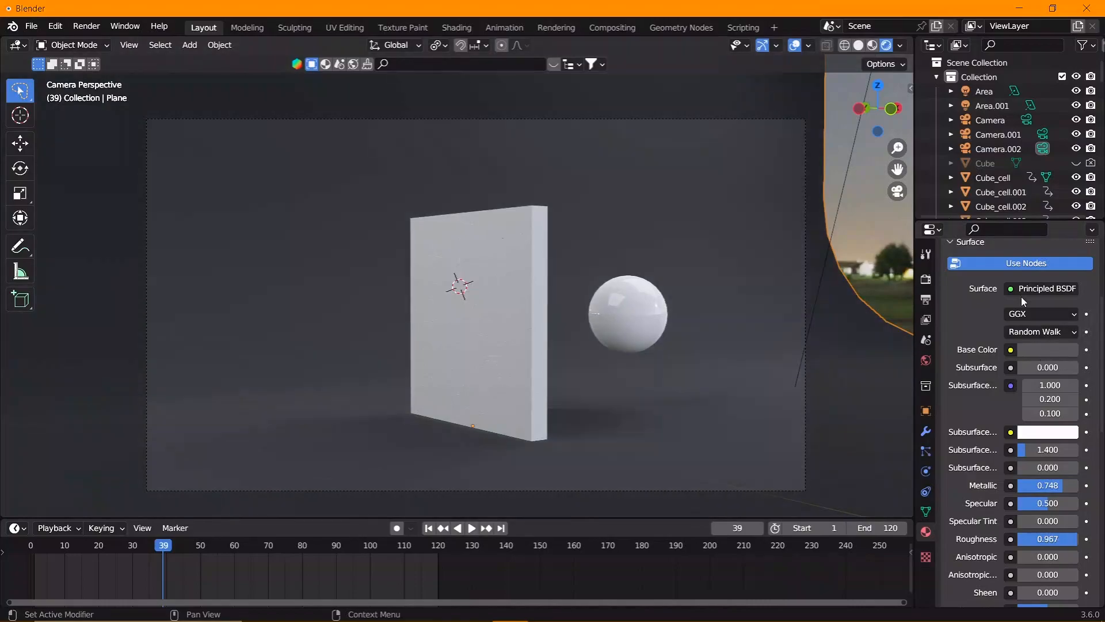
Darken the backdrop material's base colour to near black and play the animation to check the look.
click(1044, 351)
mouse_move(1067, 216)
mouse_down()
mouse_move(1067, 233)
mouse_move(1067, 183)
mouse_move(1067, 220)
mouse_up()
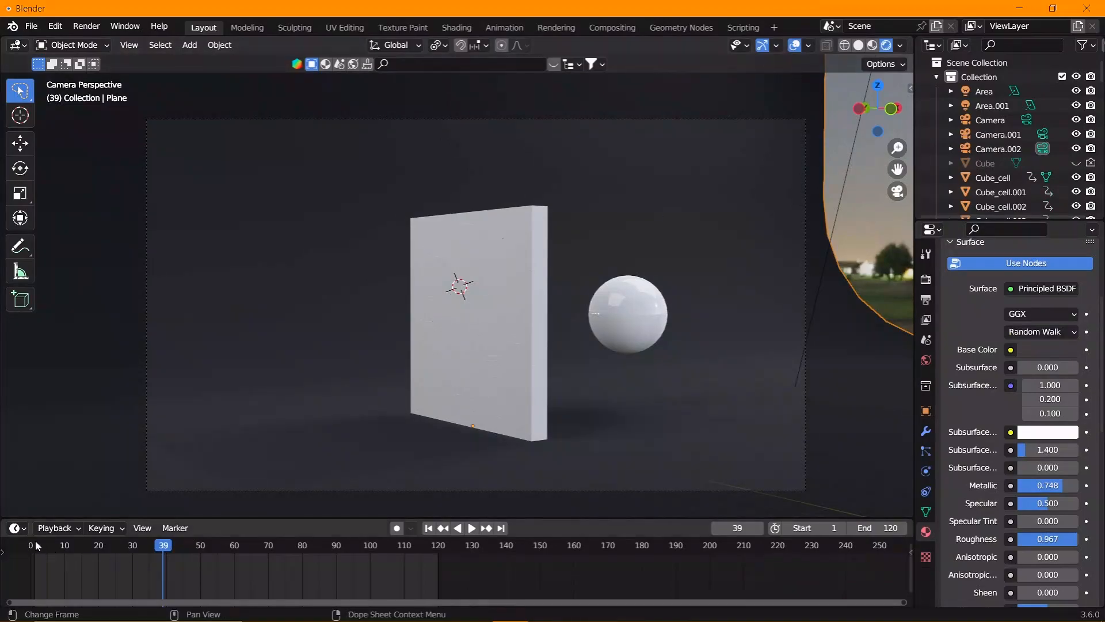
click(61, 550)
key(space)
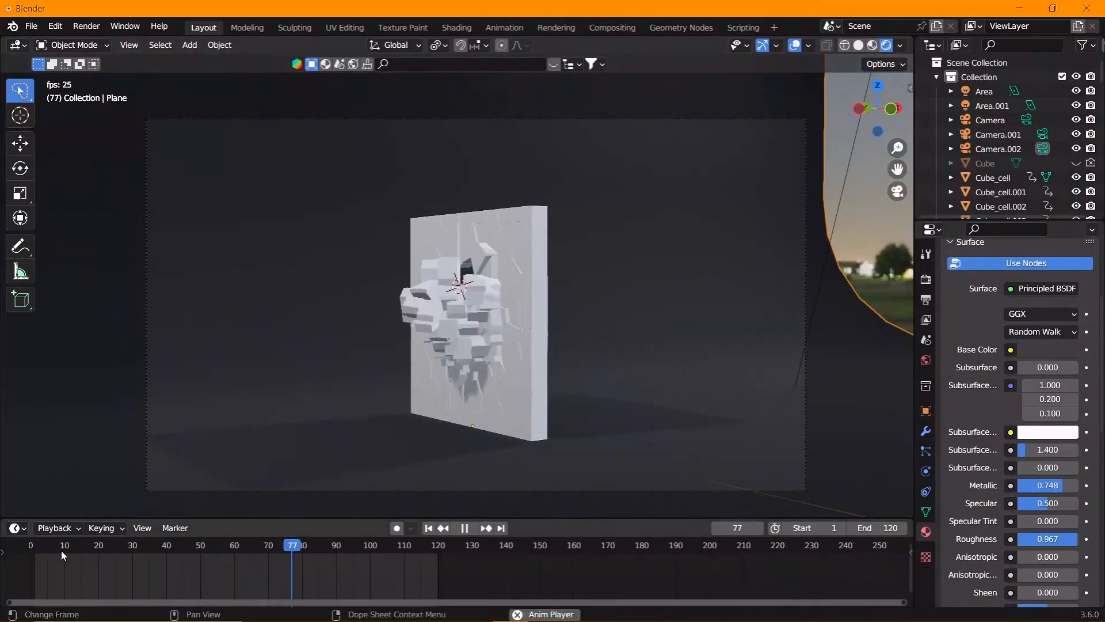
key(space)
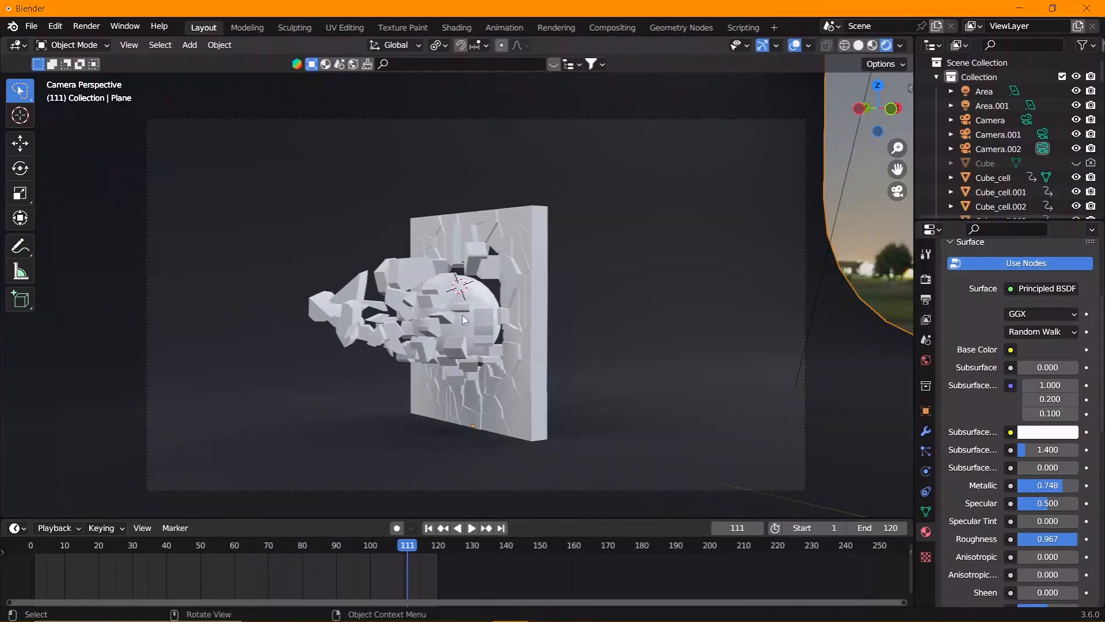
Delete the original hidden Cube object from the scene, keeping the fractured cells.
click(985, 163)
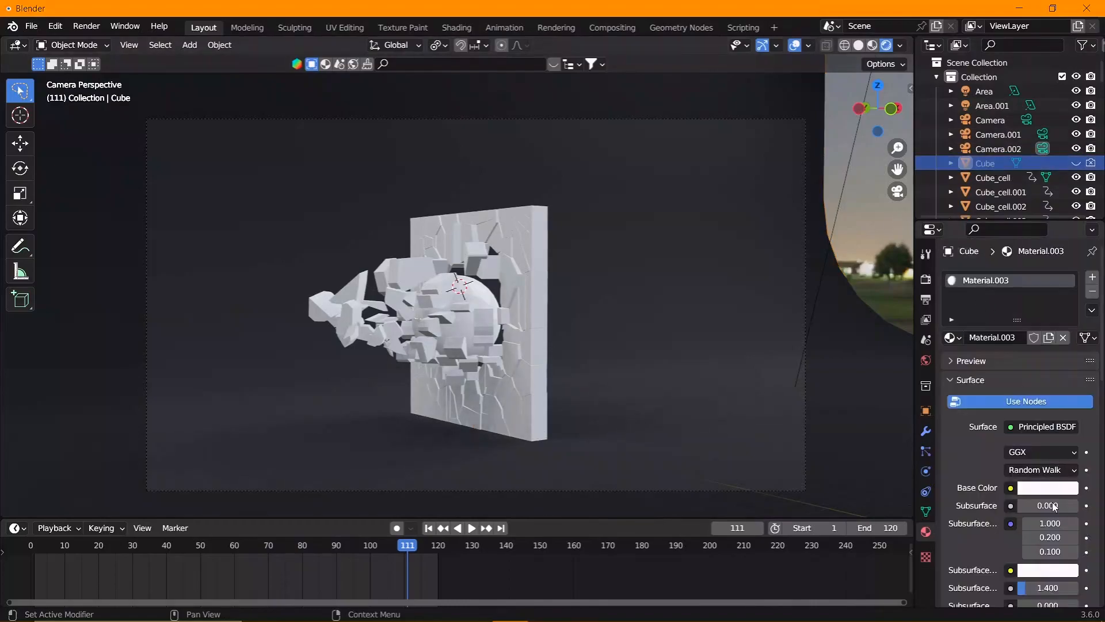
click(1047, 487)
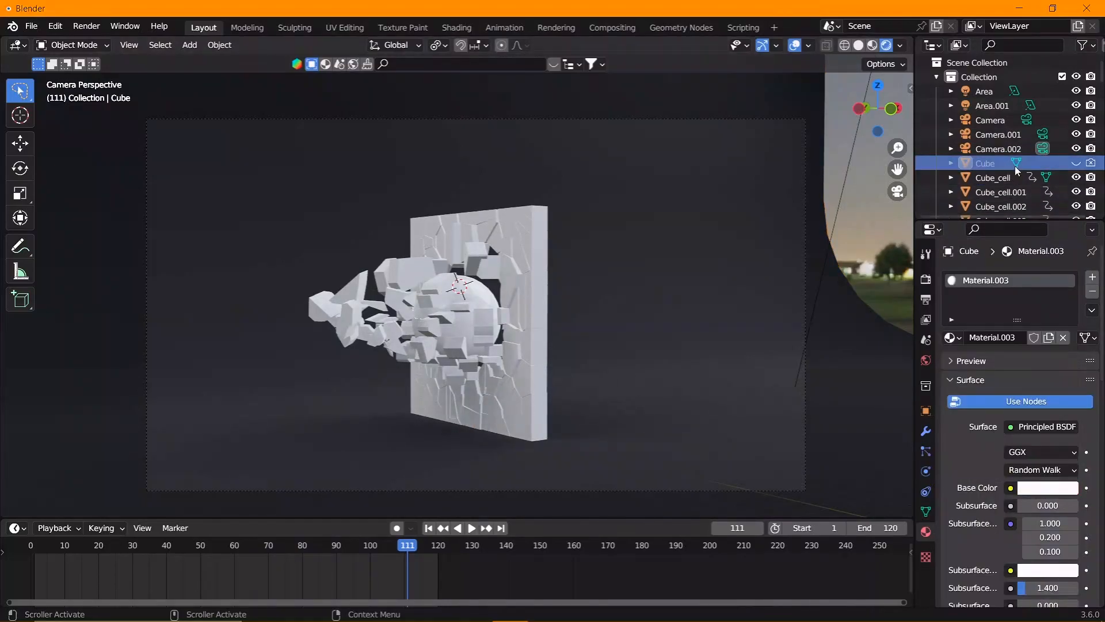
key(Delete)
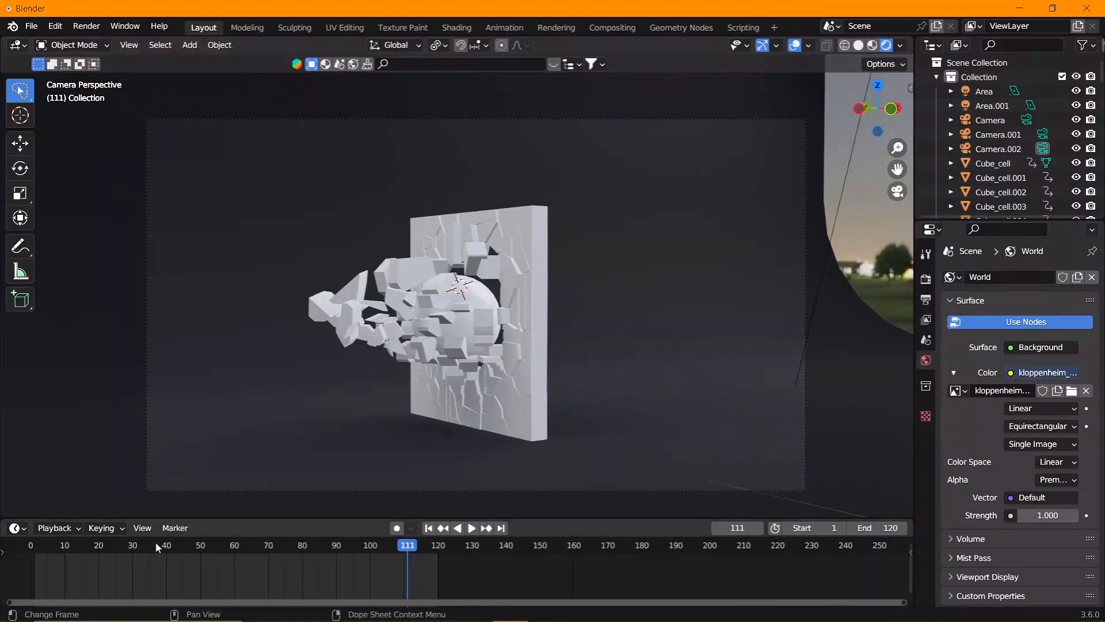
Replay the animation from the start and change the sphere material's base colour to bright red.
click(30, 544)
key(space)
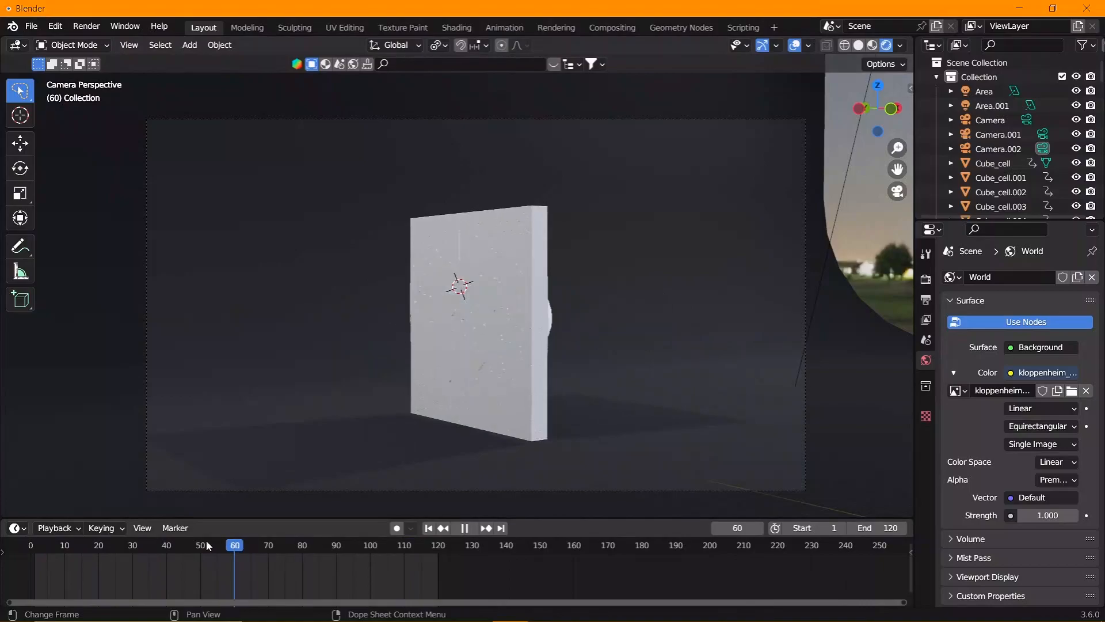
key(Escape)
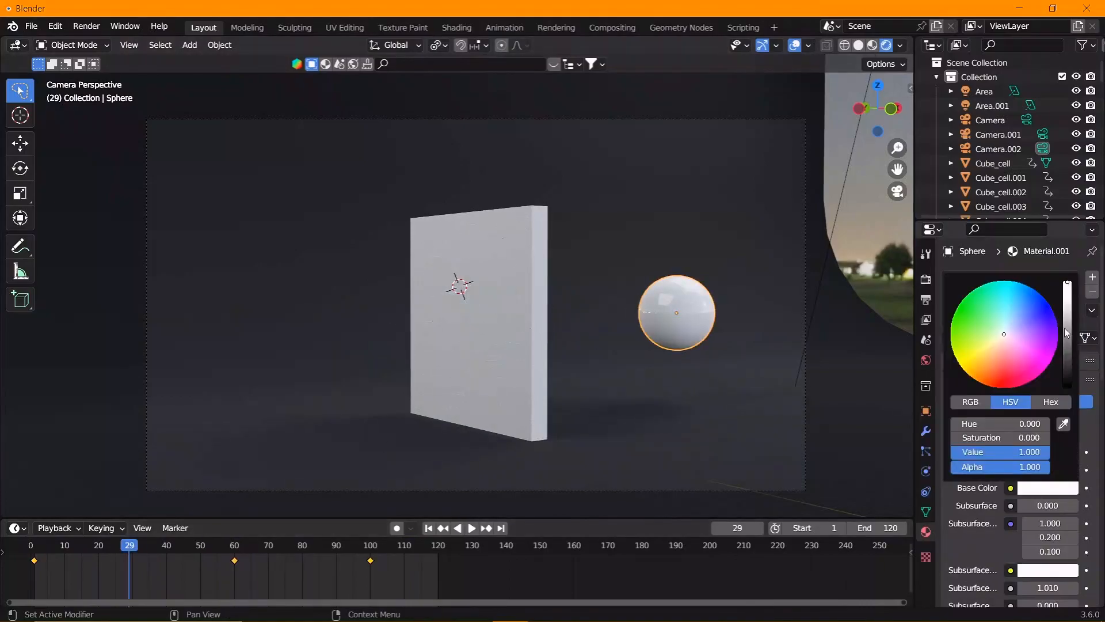
drag(1004, 334, 997, 387)
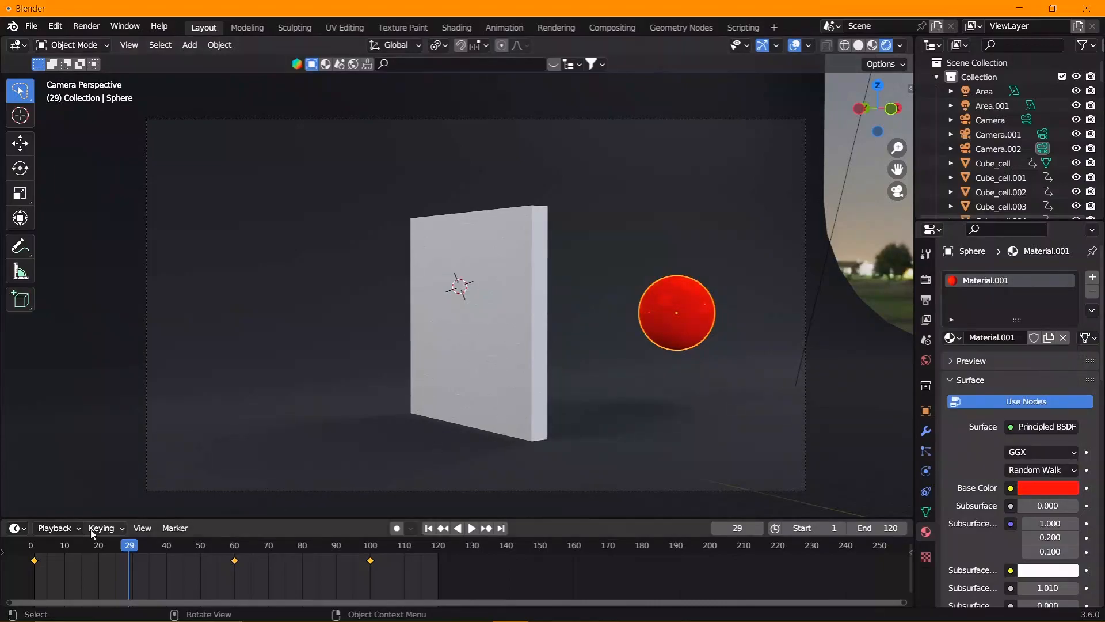
Make Camera.001 the active camera and pull it back to reframe the wall and the sphere.
click(1038, 134)
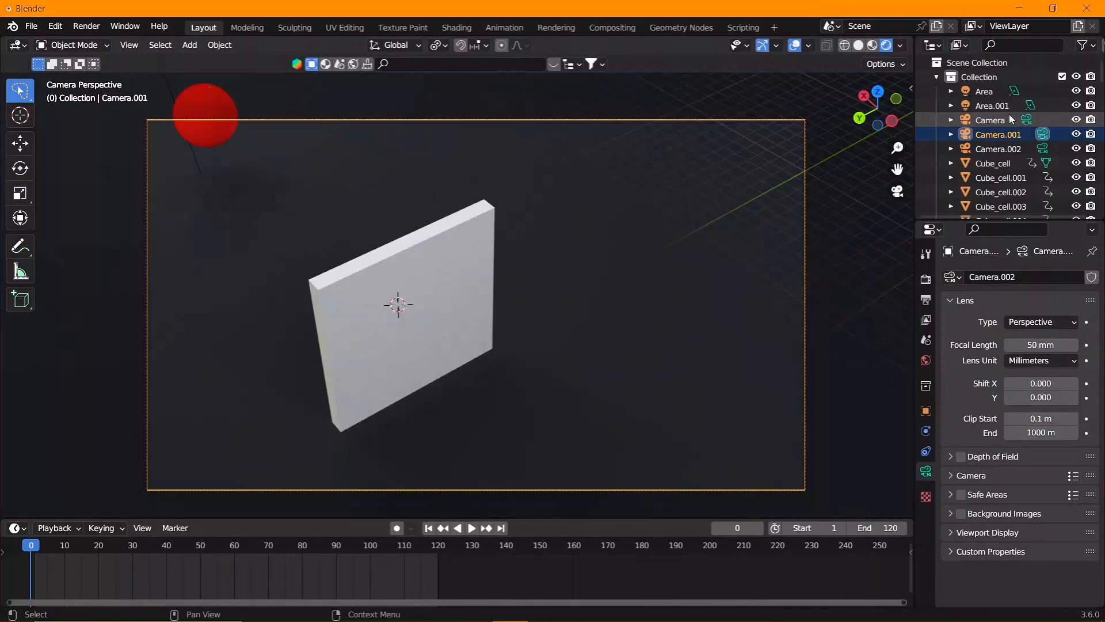
click(673, 322)
key(g)
right_click(440, 215)
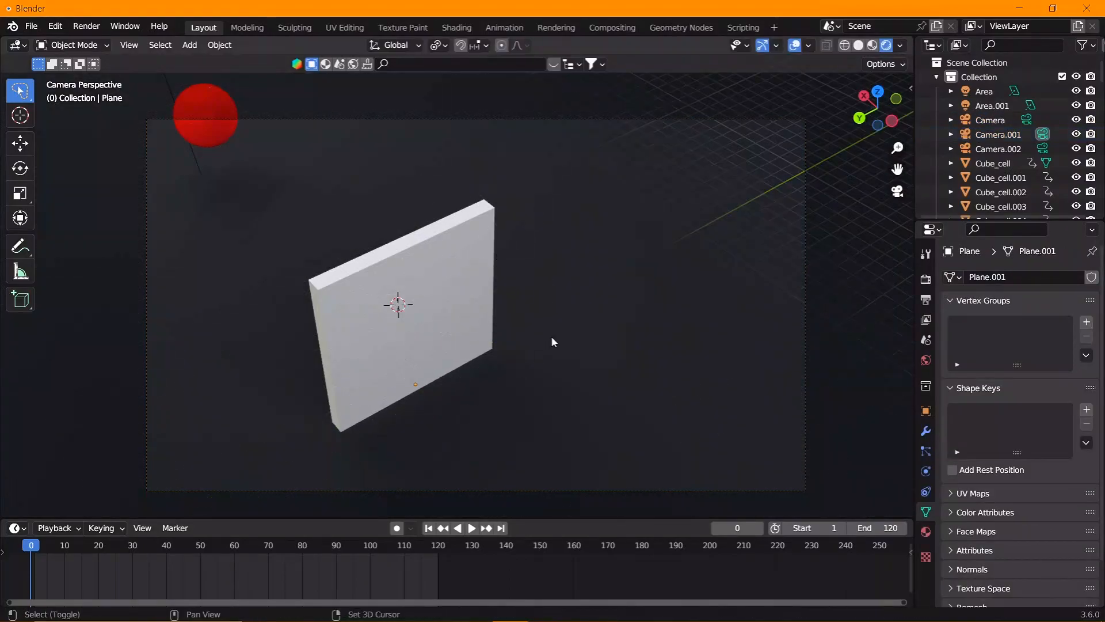
key(shift+grave)
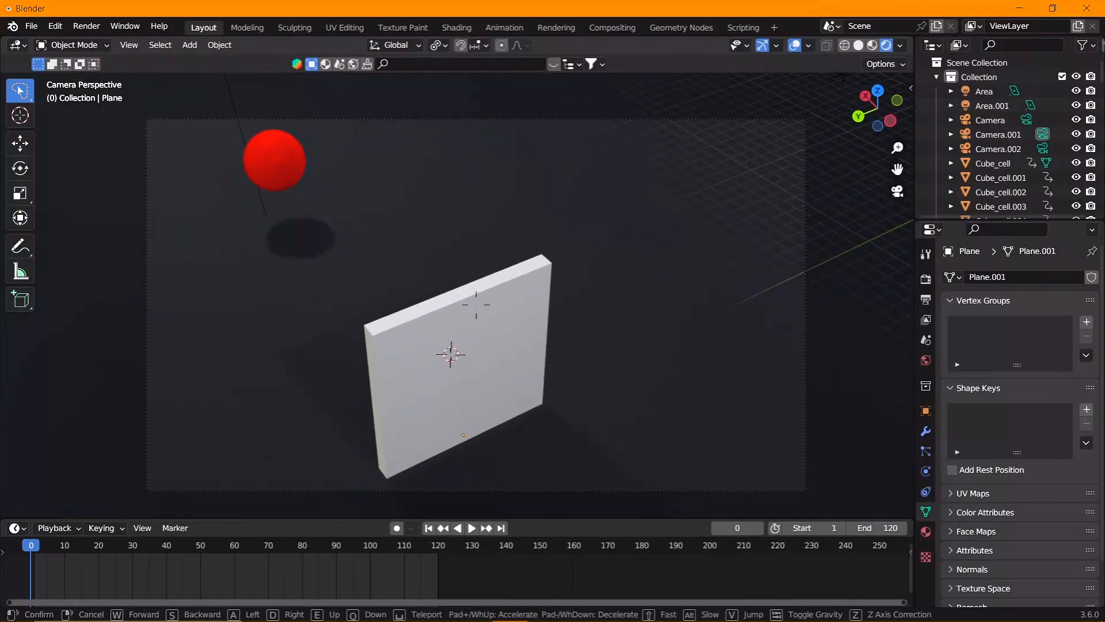
key(s)
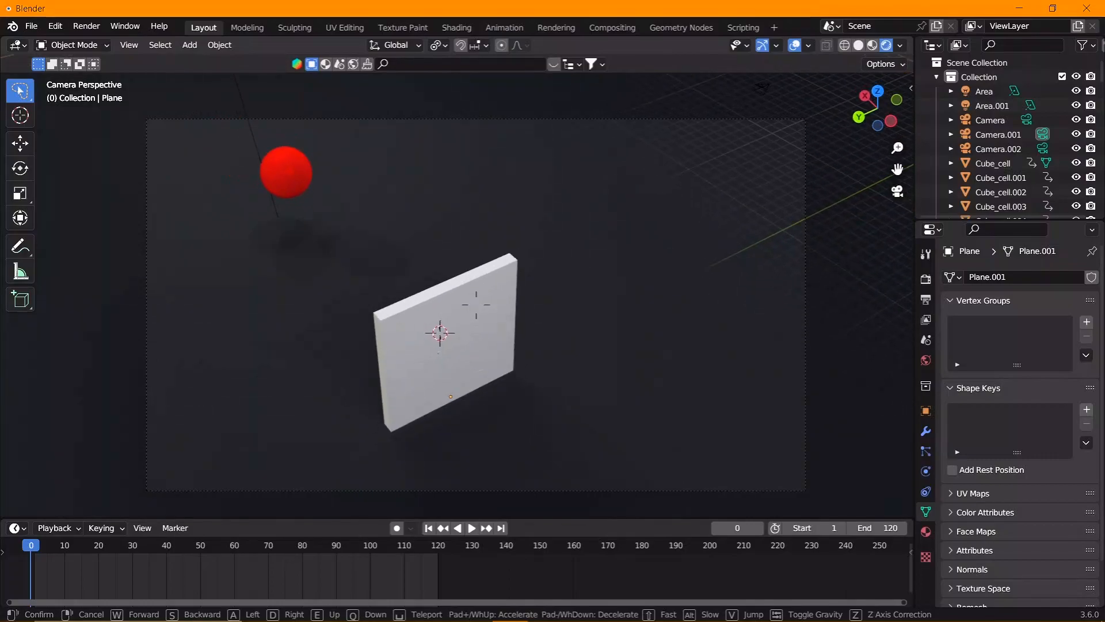
click(550, 341)
Play the animation and review the impact through Camera.002 and Camera.
key(space)
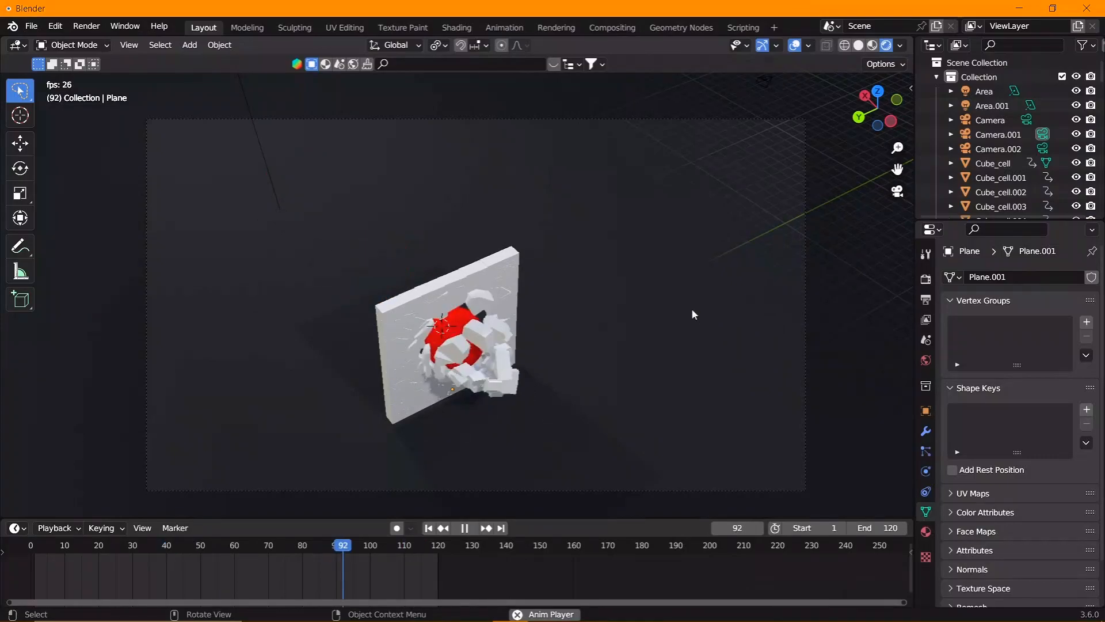
click(1043, 148)
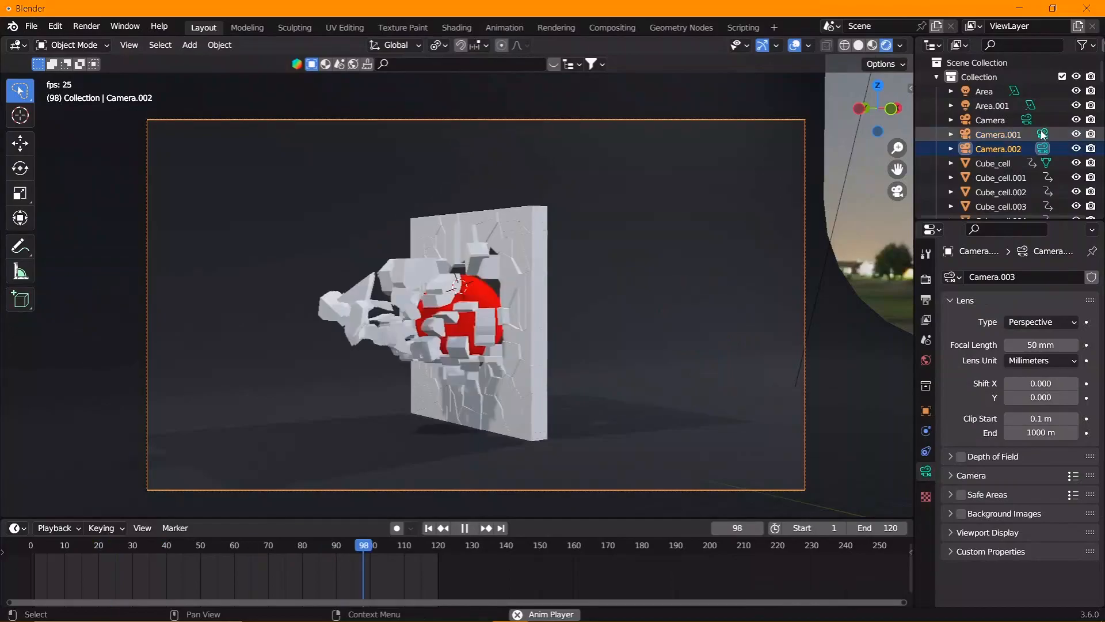
click(1026, 120)
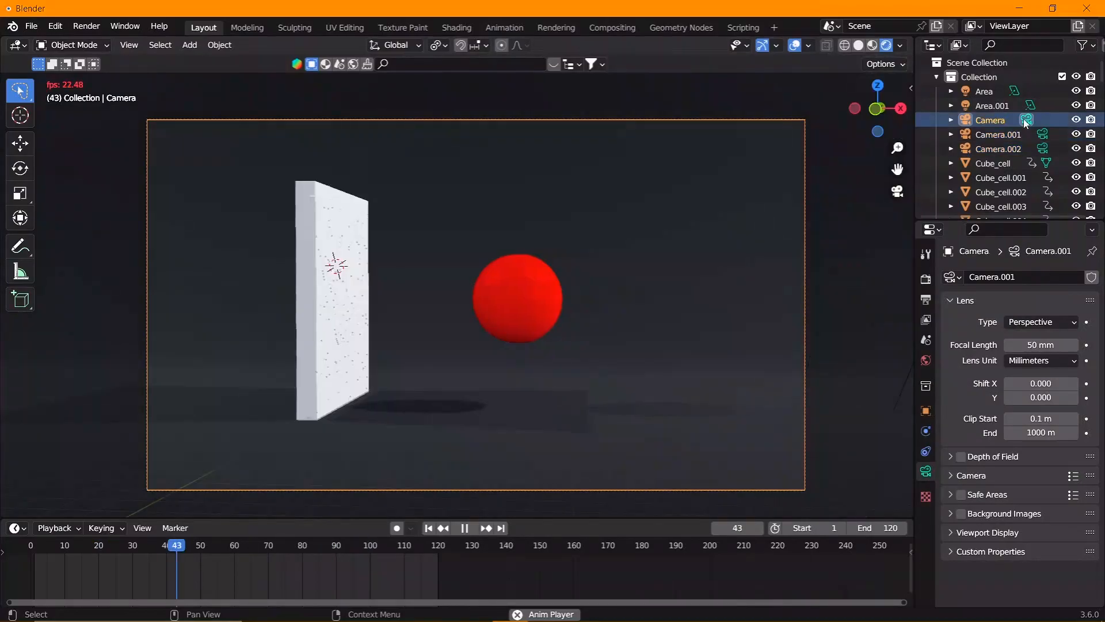
key(Escape)
key(shift+space)
key(space)
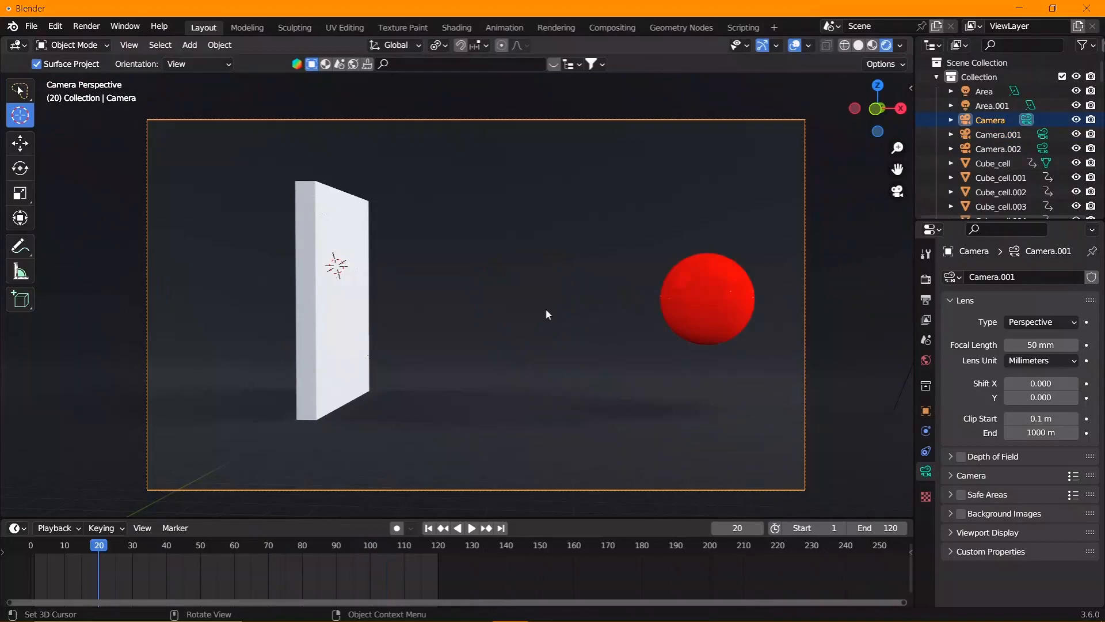
Reframe the first camera so the wall sits nearer the centre, checking the composition at frames 111 and 84.
key(shift+grave)
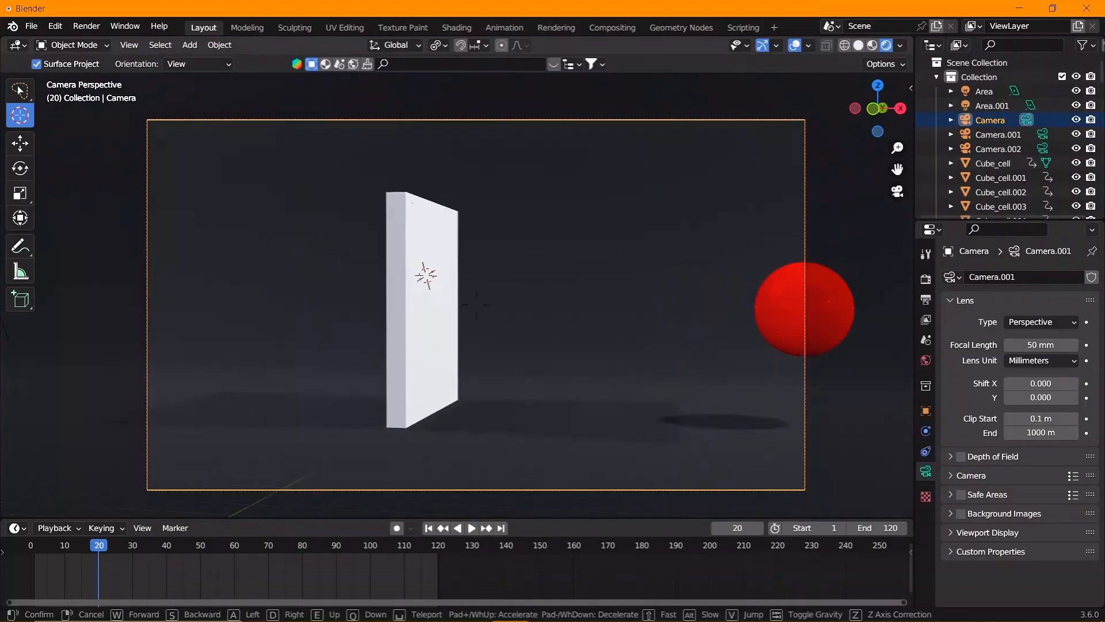
key(Escape)
click(408, 551)
key(space)
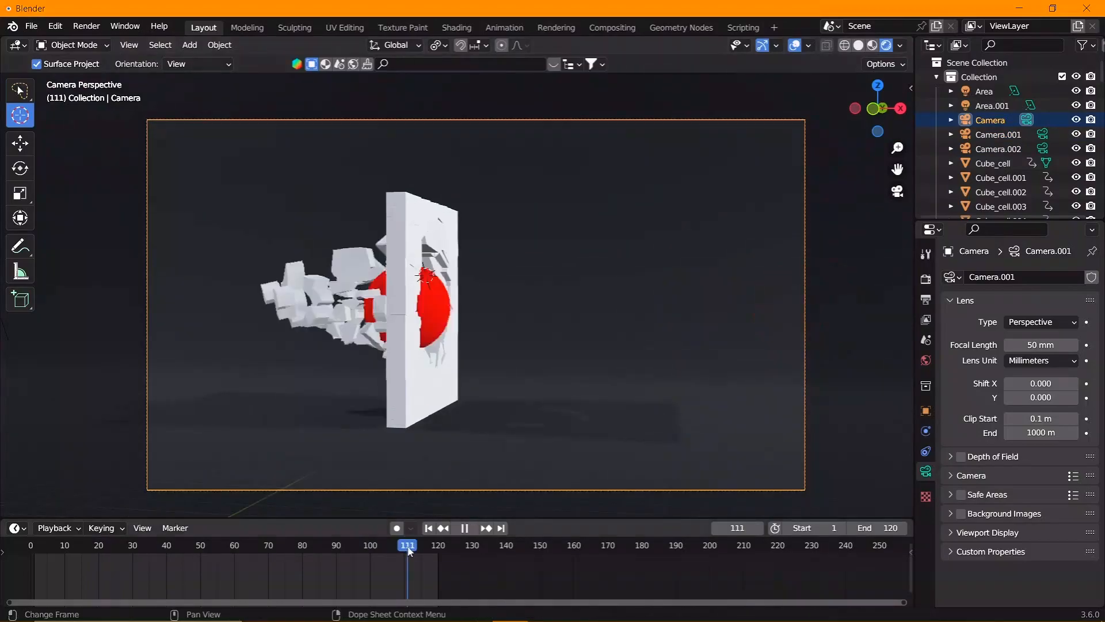
key(Escape)
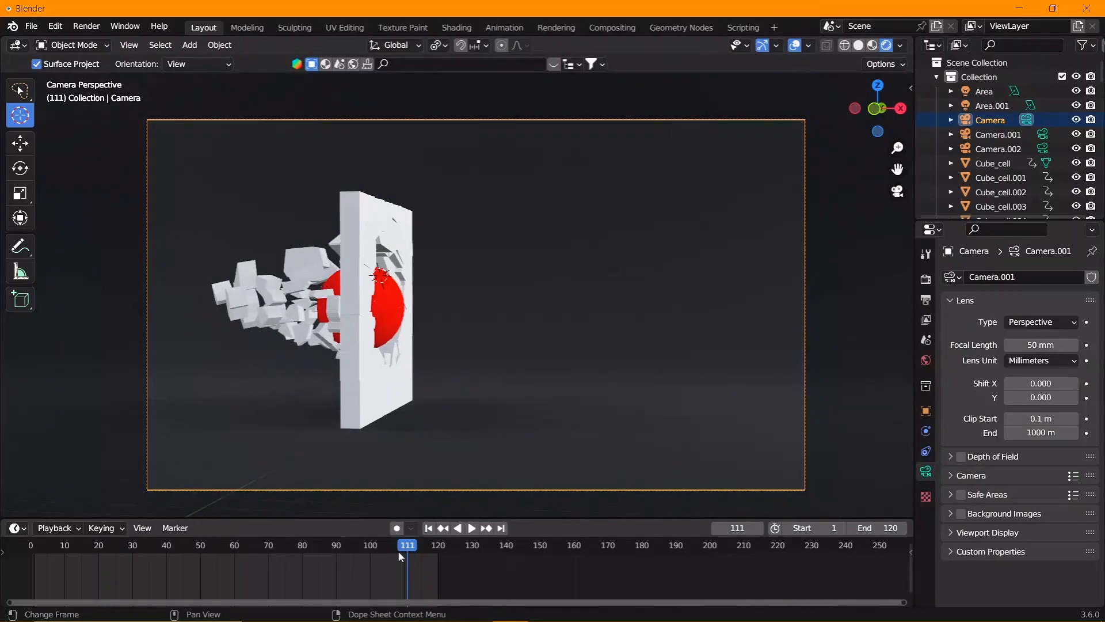
drag(398, 551, 315, 550)
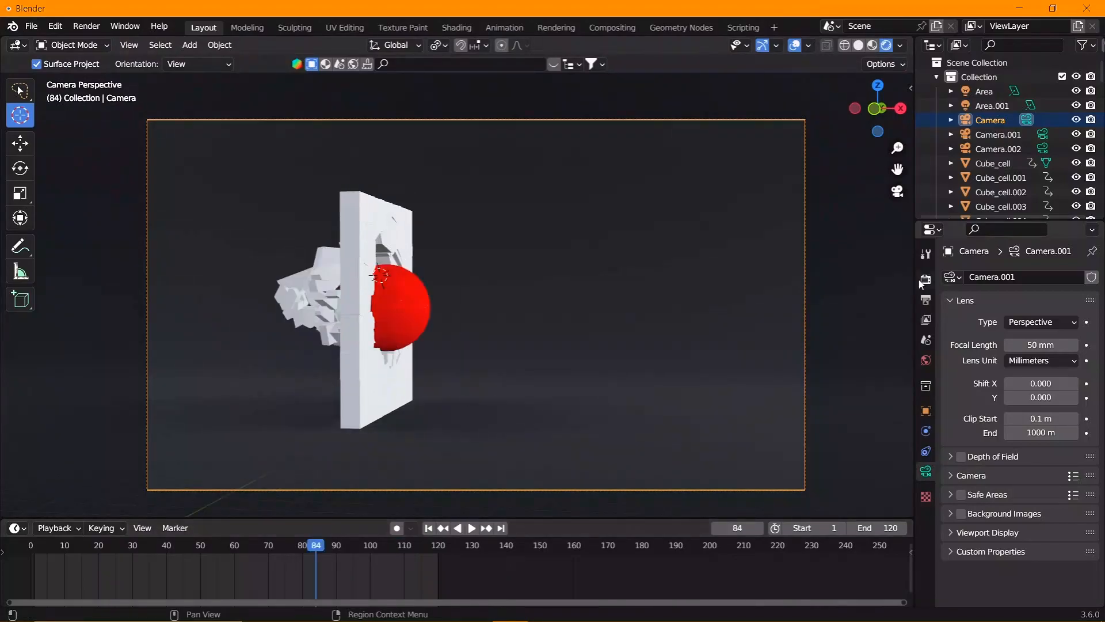
Enable Bloom, Ambient Occlusion and Screen Space Reflections in the Eevee render settings.
click(925, 278)
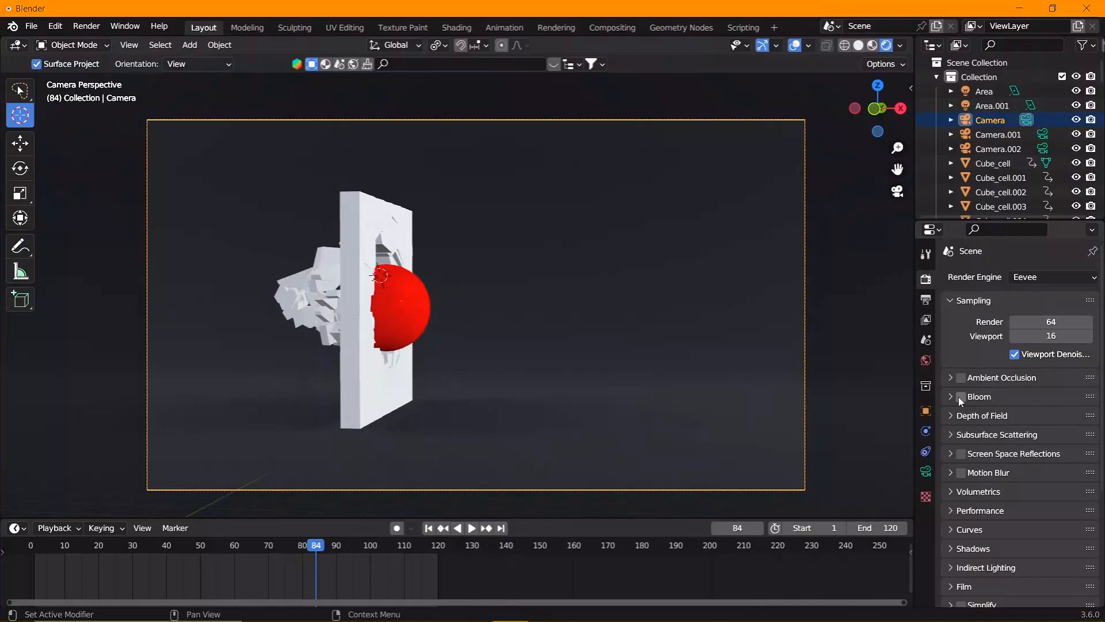
click(960, 396)
click(960, 377)
click(960, 454)
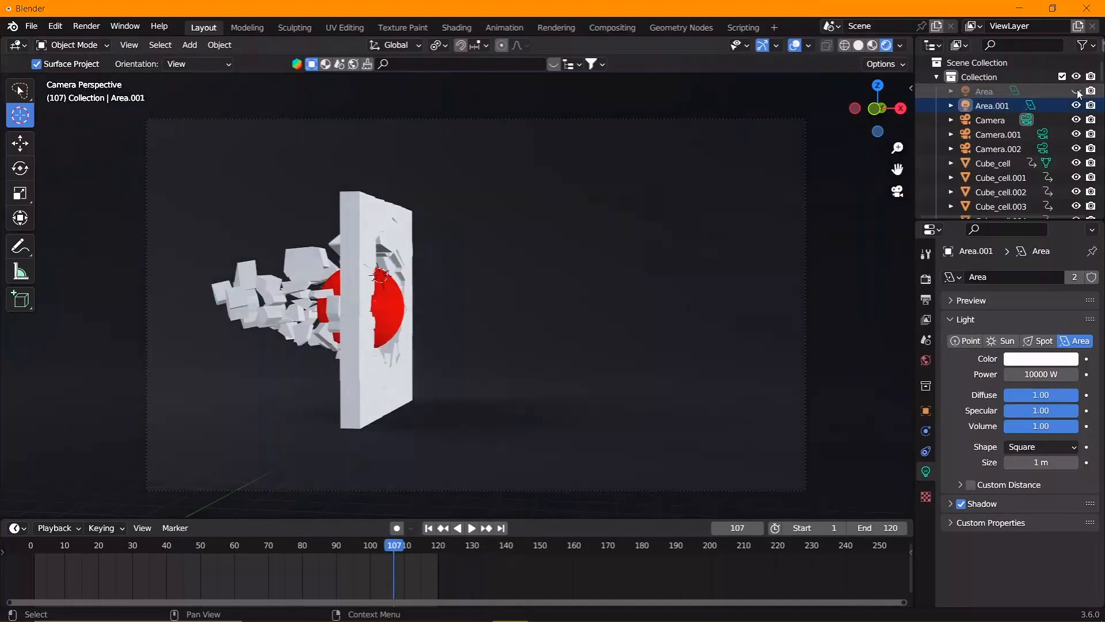
Remove the HDRI from the World, set its colour to black and check the lighting through Camera.002.
click(925, 359)
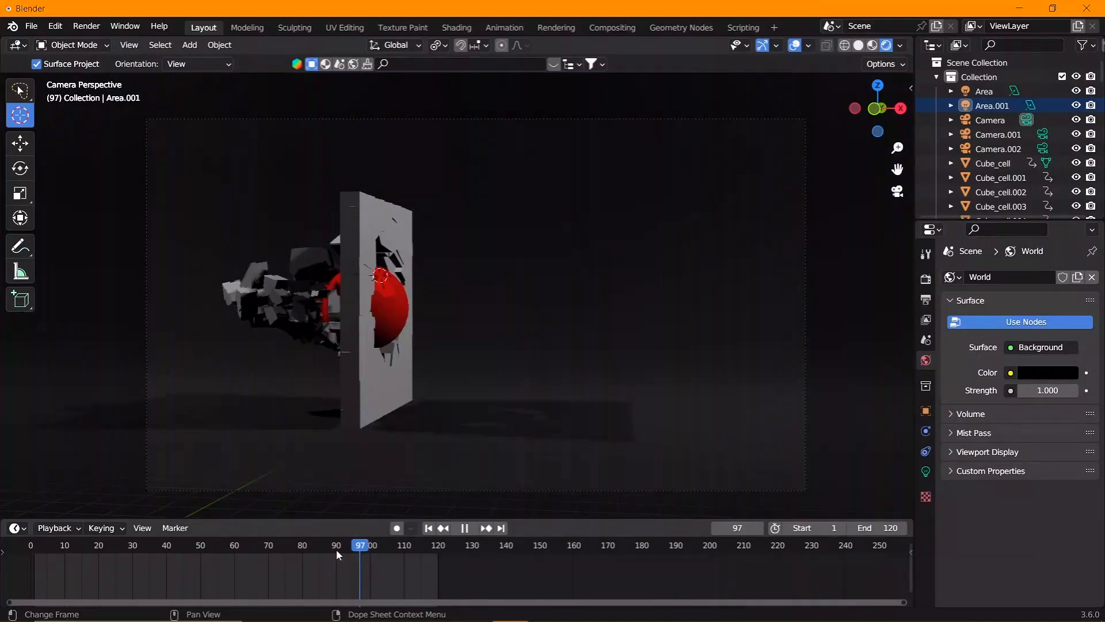
key(space)
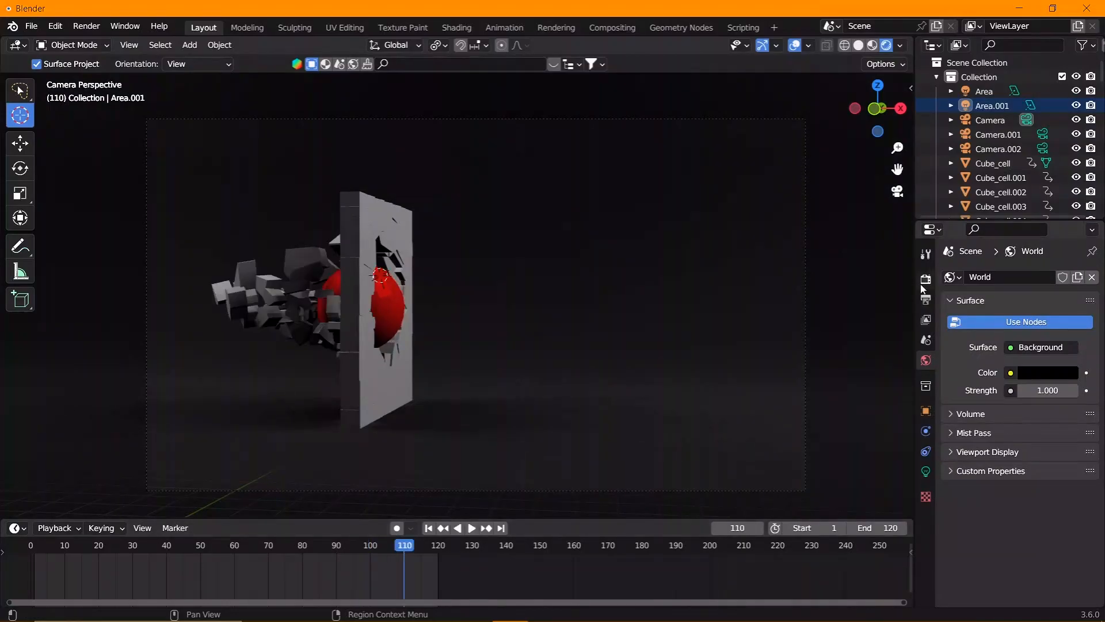
click(1042, 148)
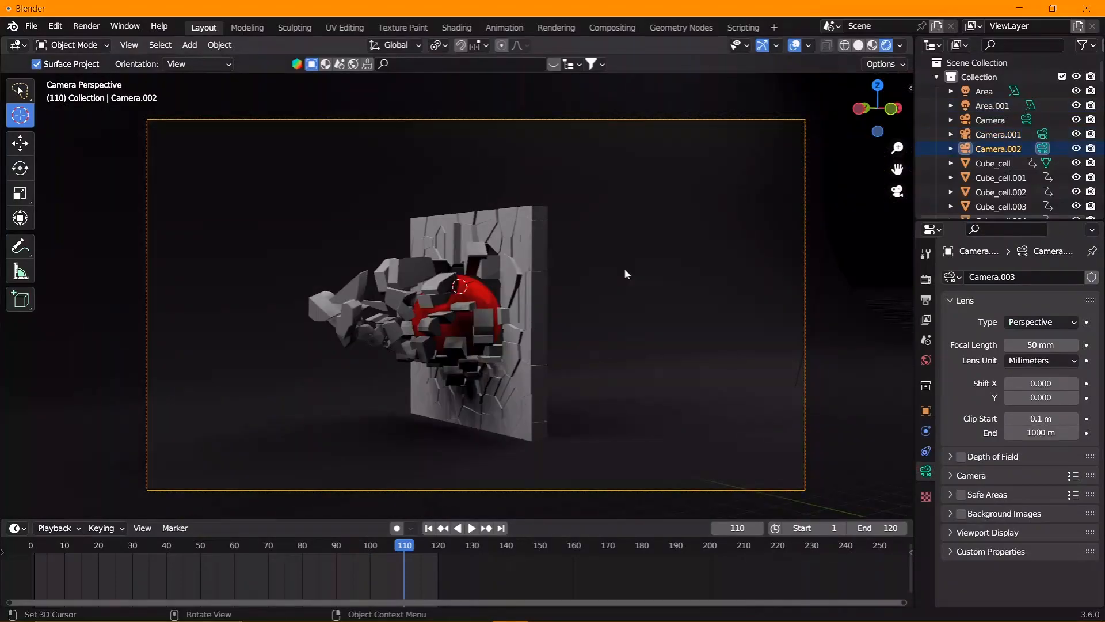
click(223, 550)
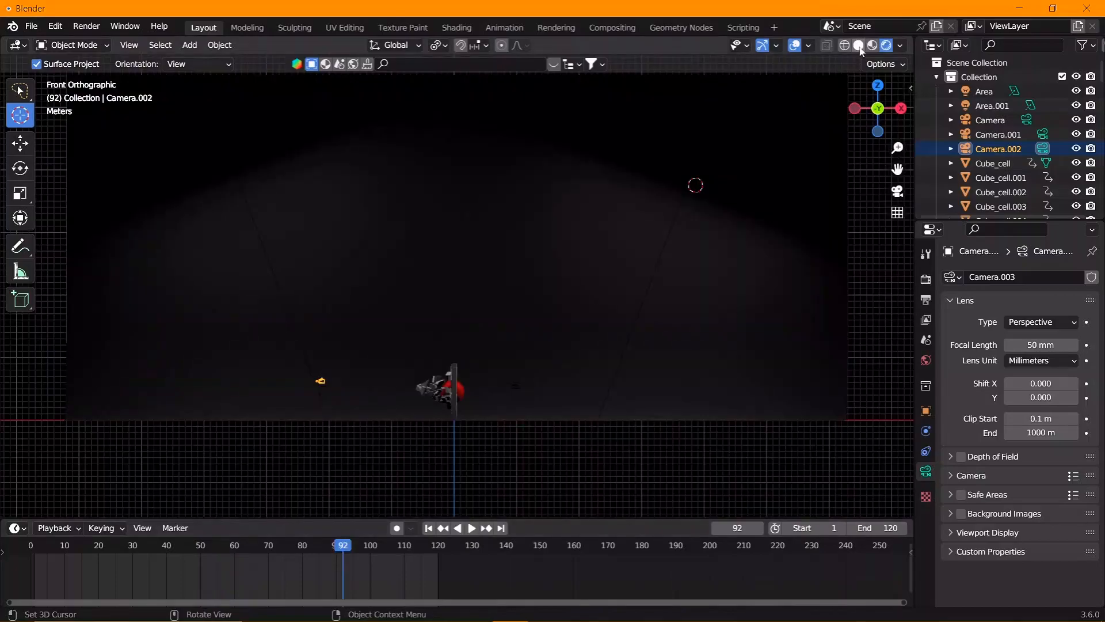
In front view with solid shading, make a linked duplicate of the area light on the sphere's side and aim it horizontally at the wall.
click(859, 45)
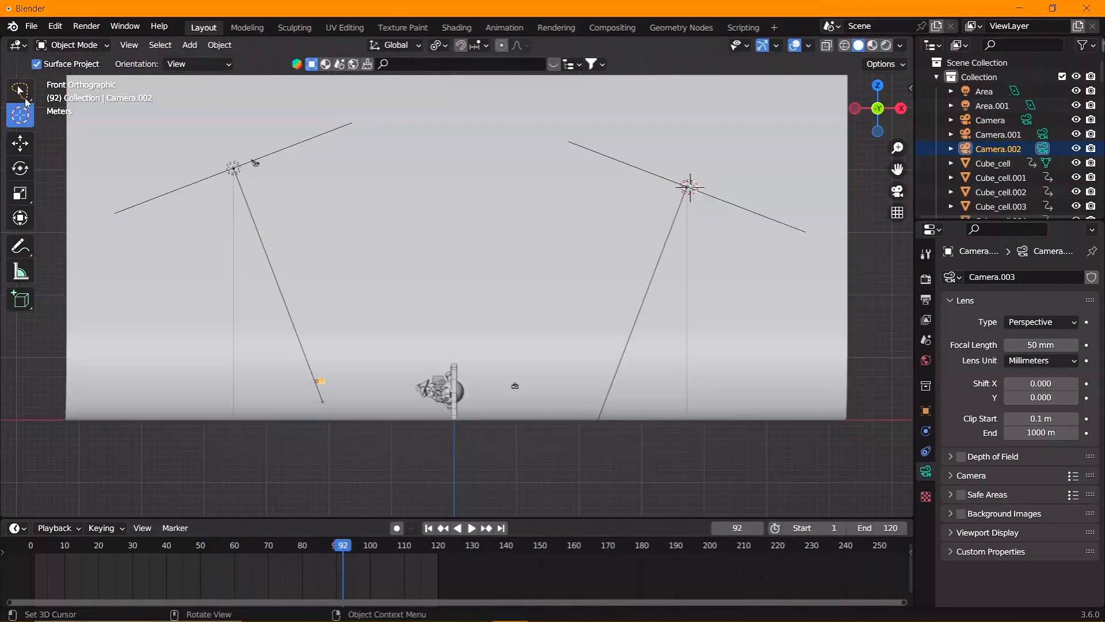
key(w)
click(688, 187)
shift+middle_drag(708, 253, 641, 253)
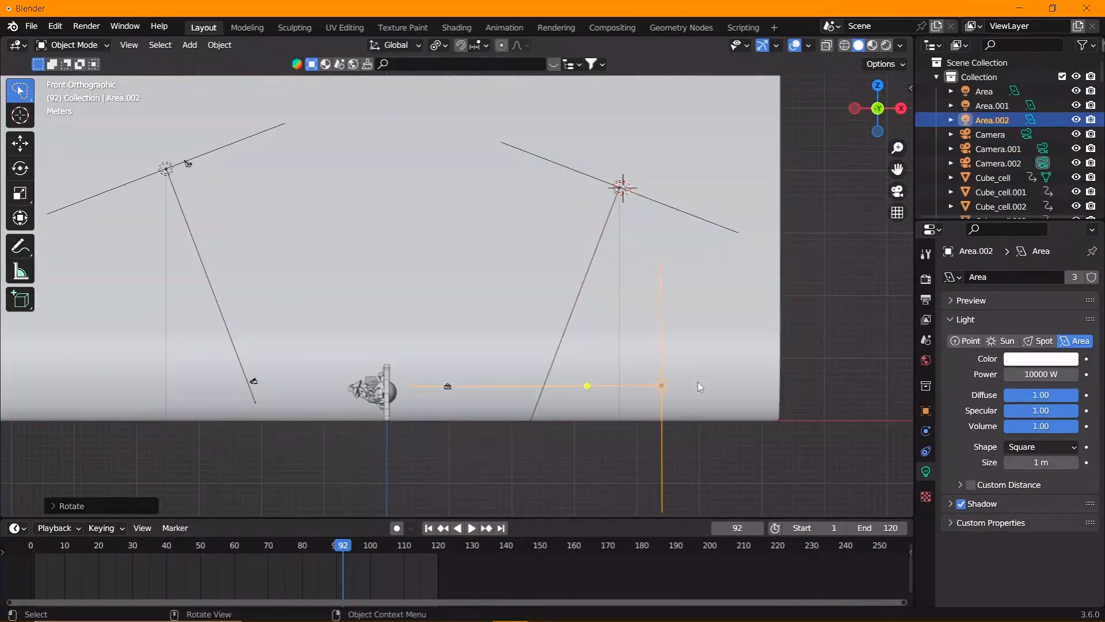
Make a linked duplicate of the horizontal area light on the wall's opposite side, turn it around Z to face the wall and check the rendered camera view.
key(alt+d)
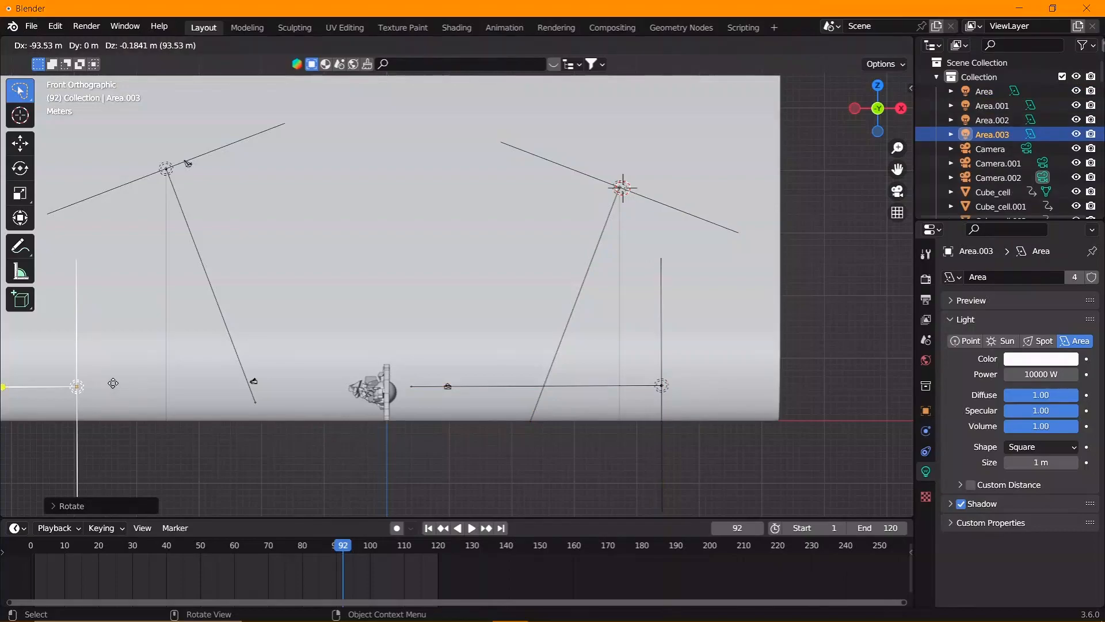
click(113, 383)
key(r)
key(z)
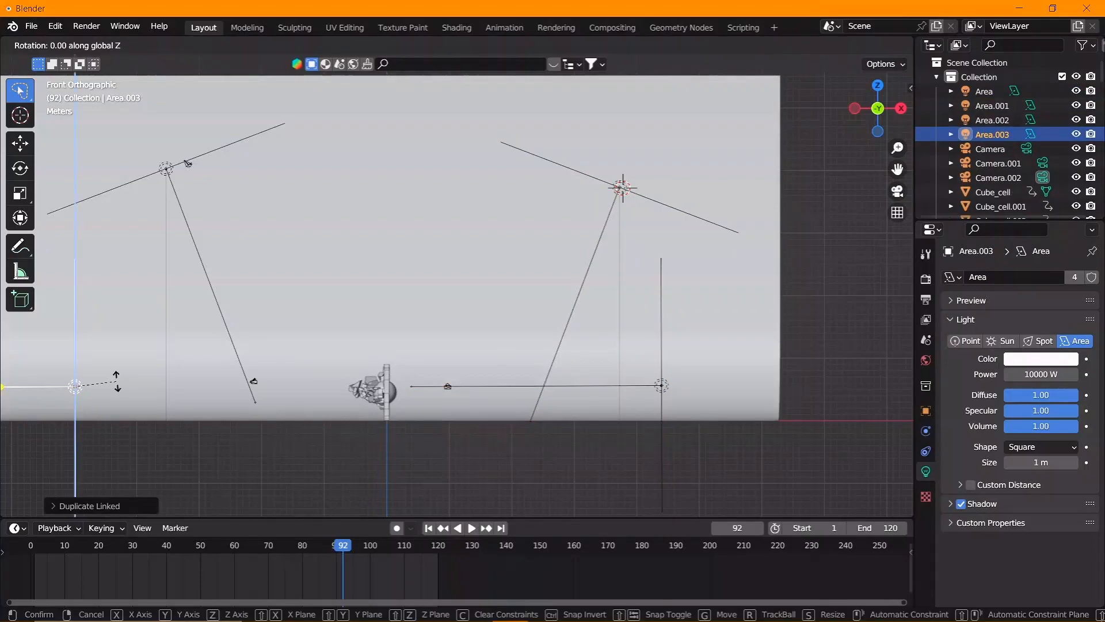
click(117, 382)
key(g)
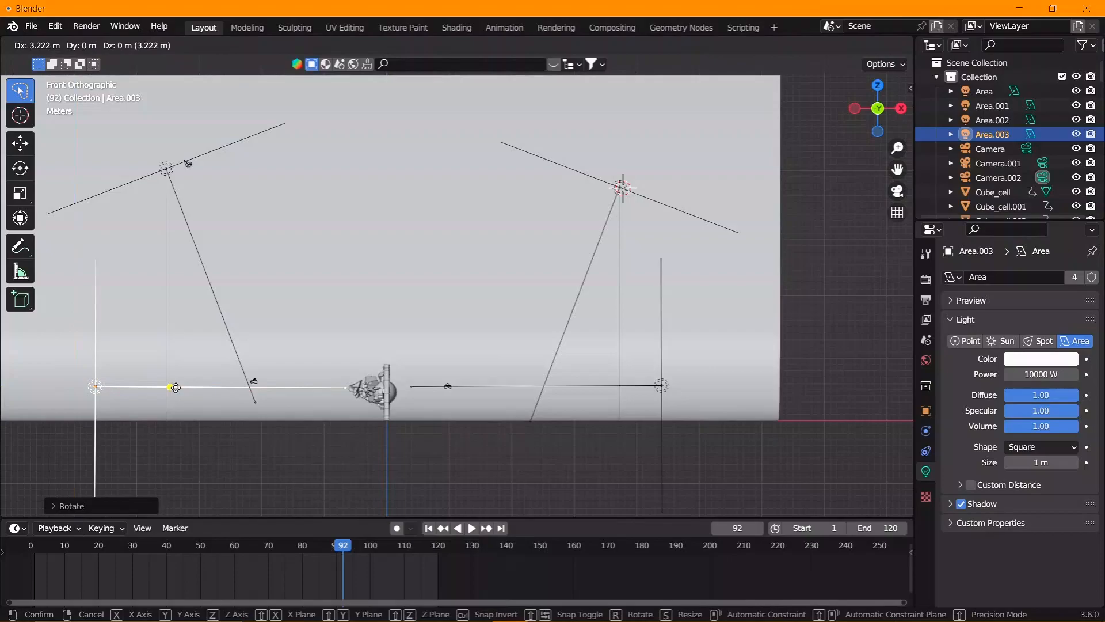
click(176, 387)
key(KP_0)
click(886, 45)
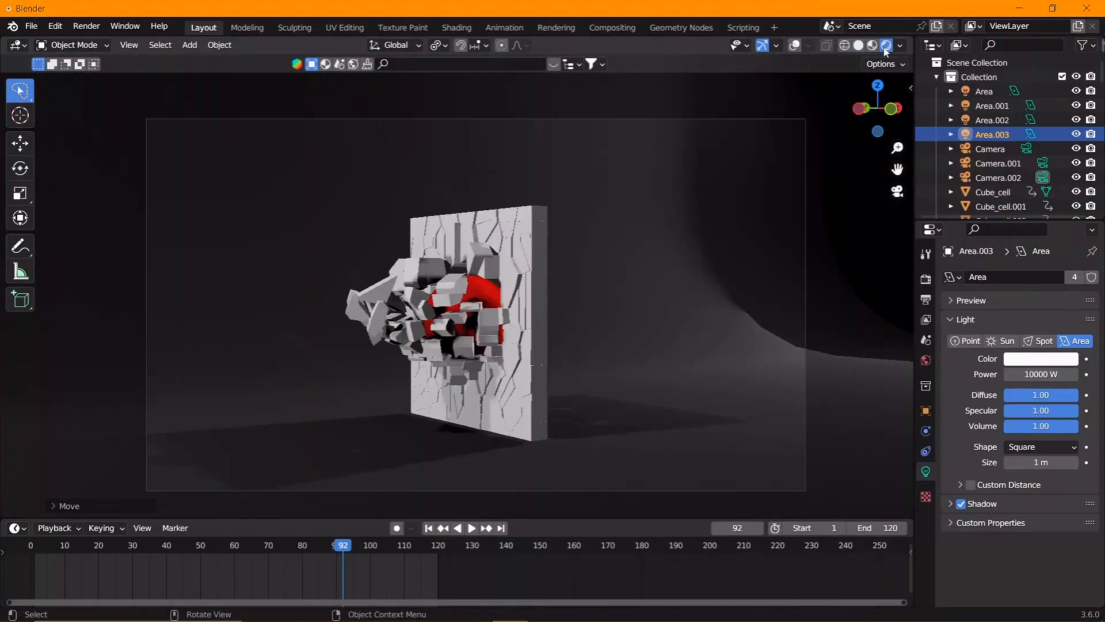
In front view, move the horizontal area light on the sphere's side a little over 2 m along X, away from the wall.
key(KP_1)
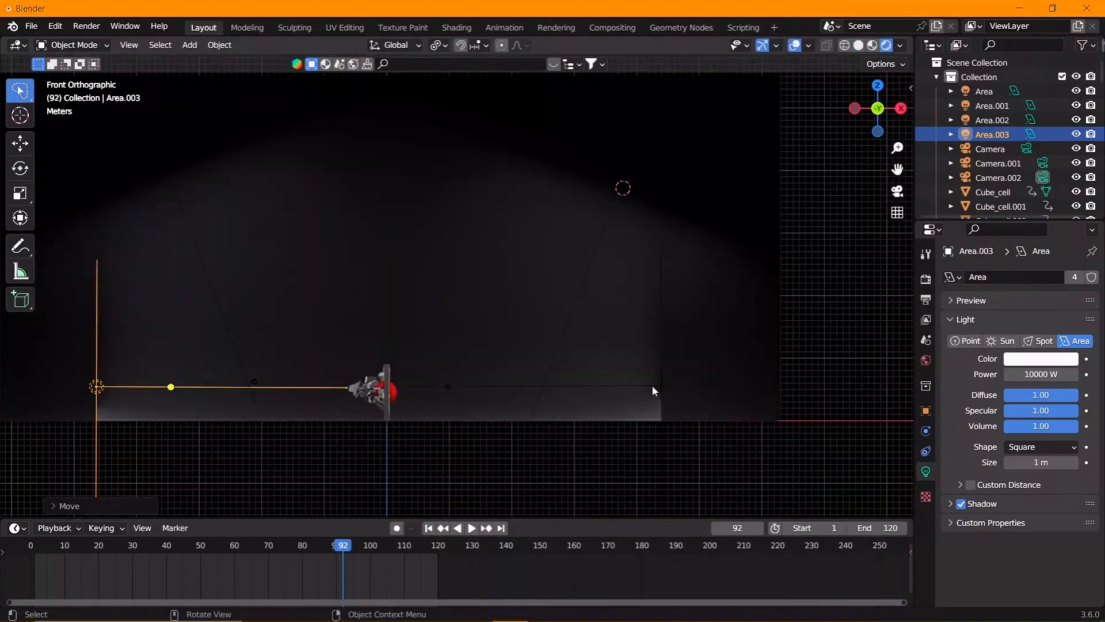
click(659, 385)
key(g)
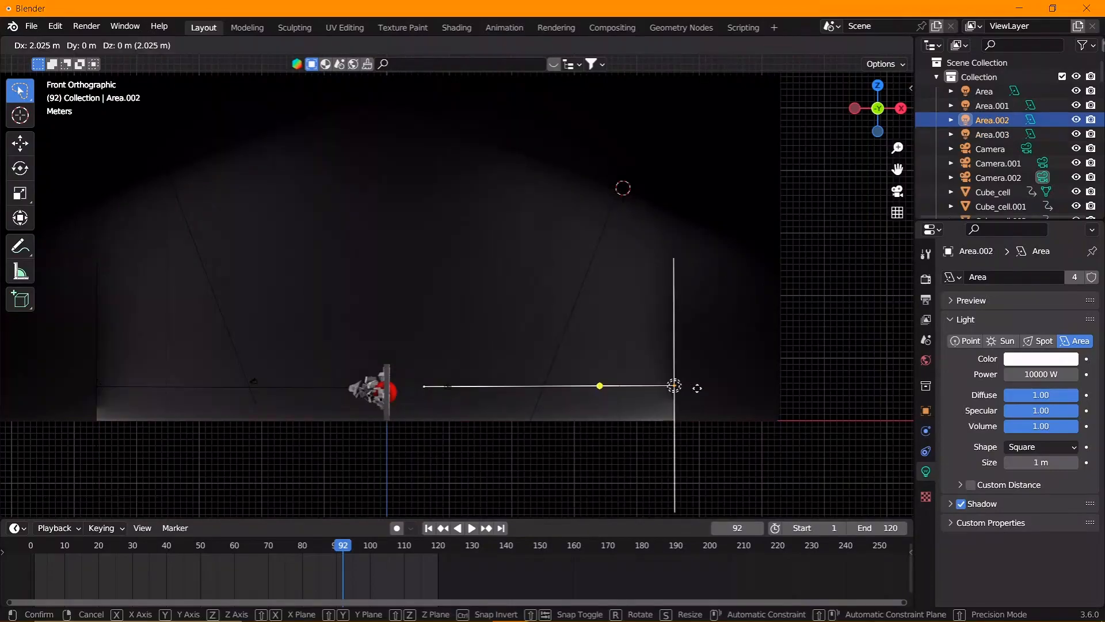
click(697, 388)
Set the linked area lights' power to 20000 W while looking through the camera.
key(KP_0)
double_click(1012, 374)
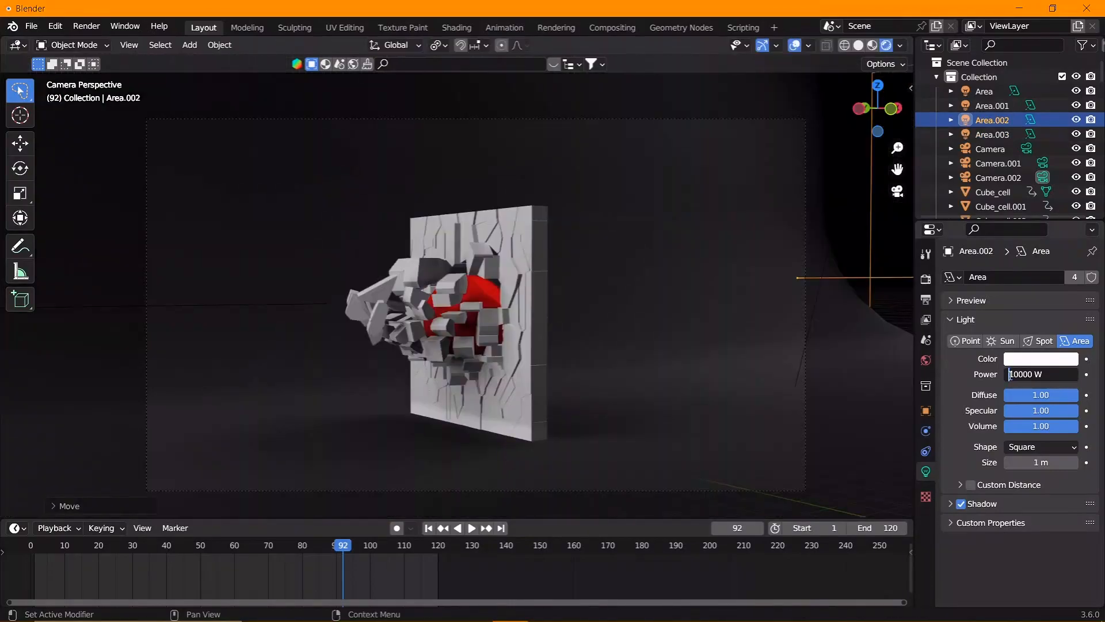
key(BackSpace)
text(2)
key(Return)
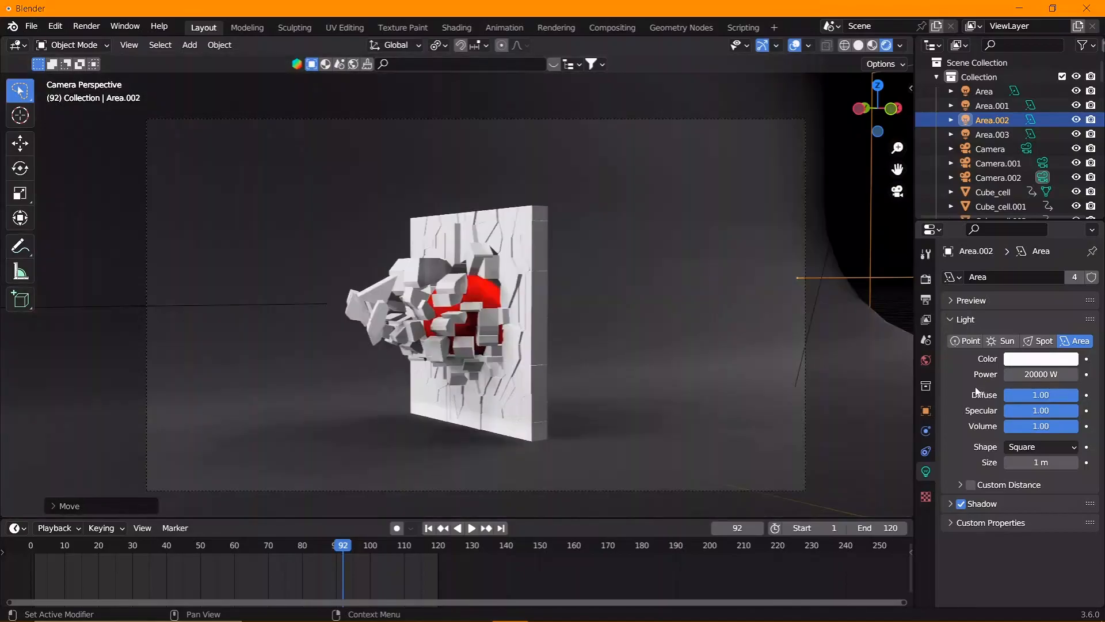
Hide the viewport overlays and play the animation in rendered shading to check the brighter lighting.
click(794, 45)
key(space)
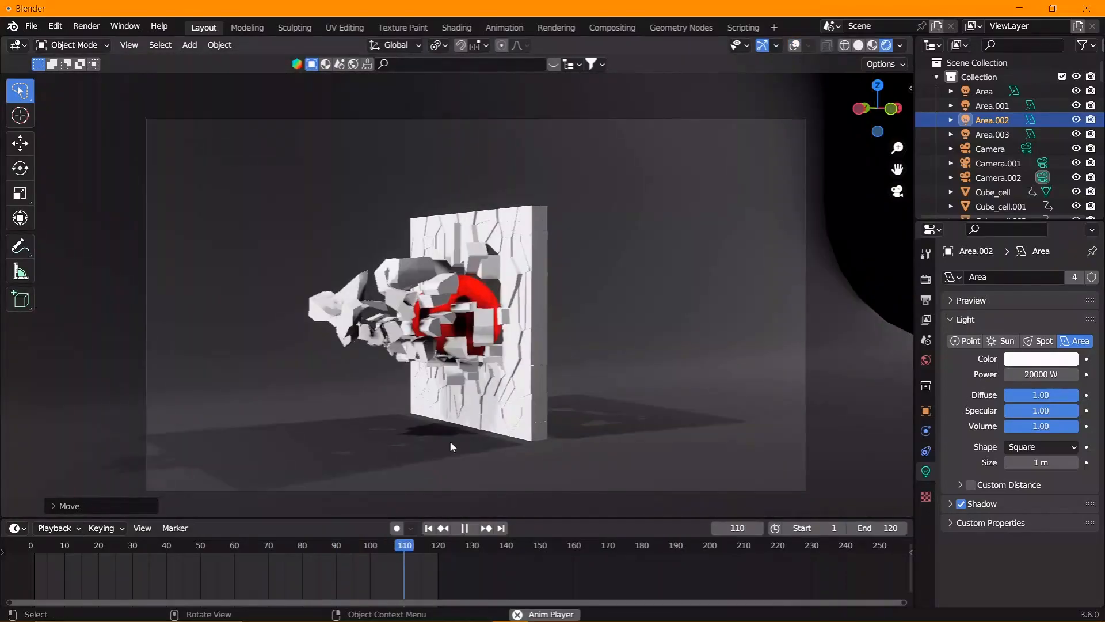
key(space)
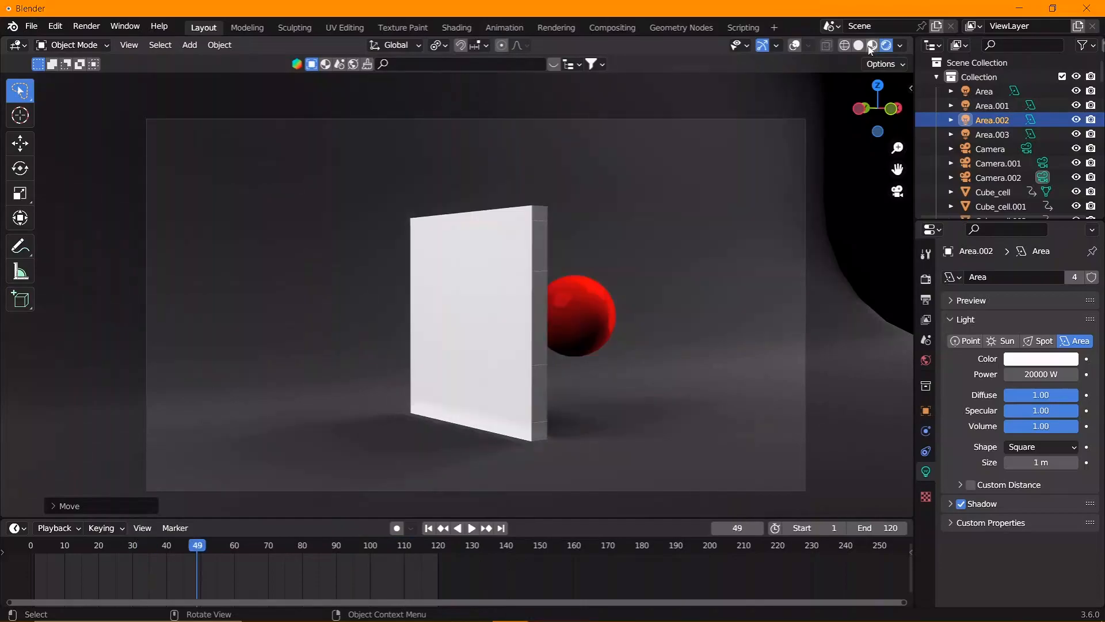
Switch to solid shading with a two-tone MatCap and Random colour, and enable Shadow, Cavity and Depth of Field.
click(858, 45)
click(900, 45)
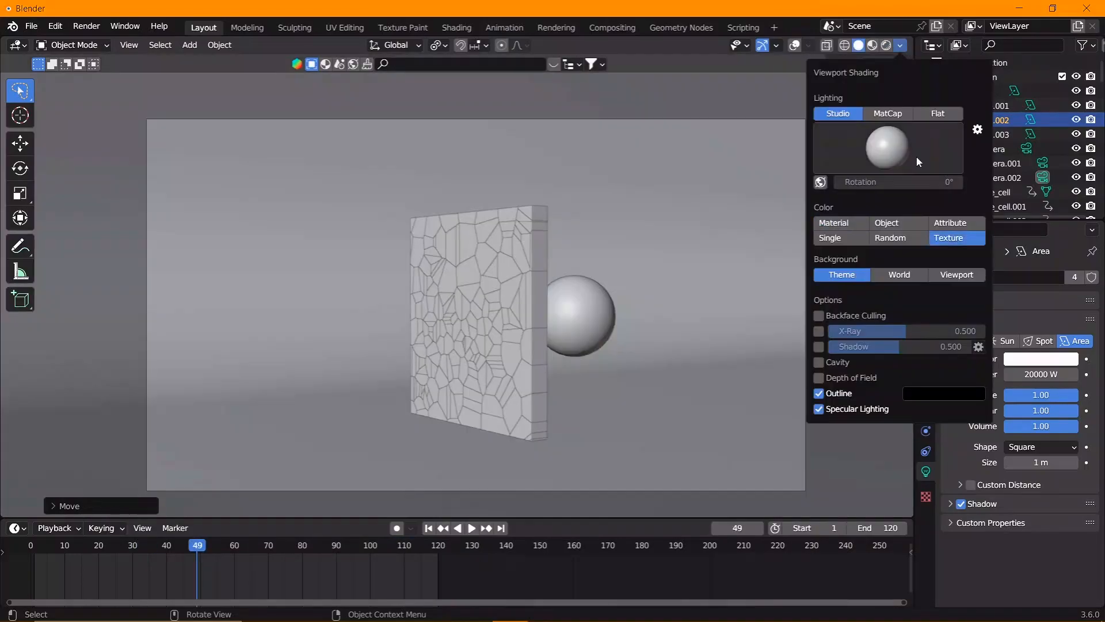
click(888, 113)
click(891, 222)
drag(818, 362, 826, 339)
click(896, 149)
click(900, 292)
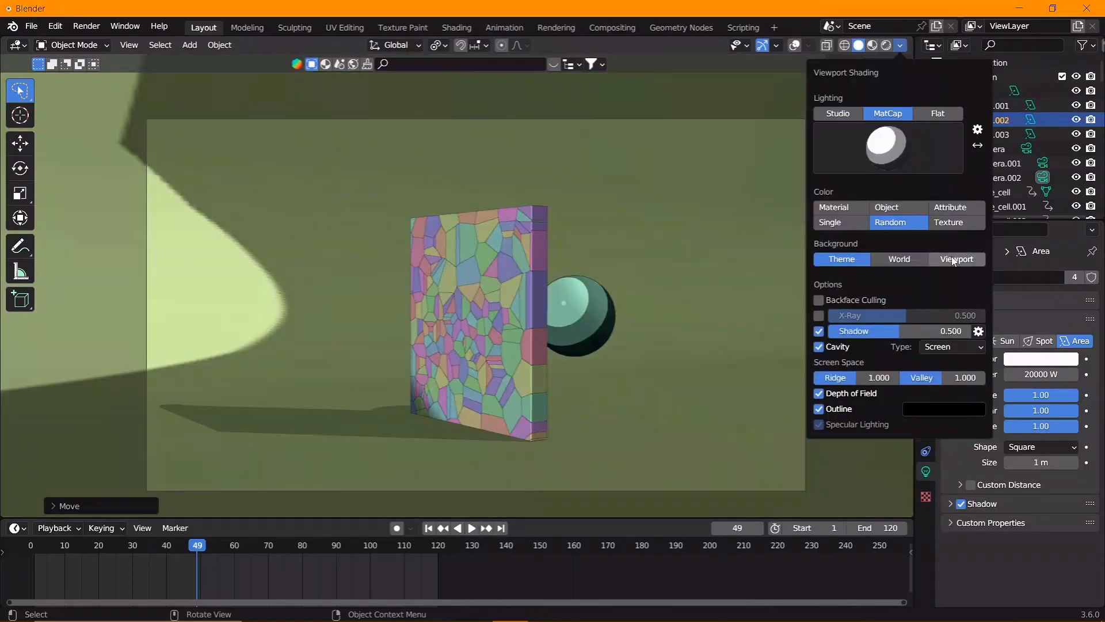
Compare the Material and Object colour modes in solid shading and settle on Texture.
click(949, 223)
click(840, 208)
click(886, 209)
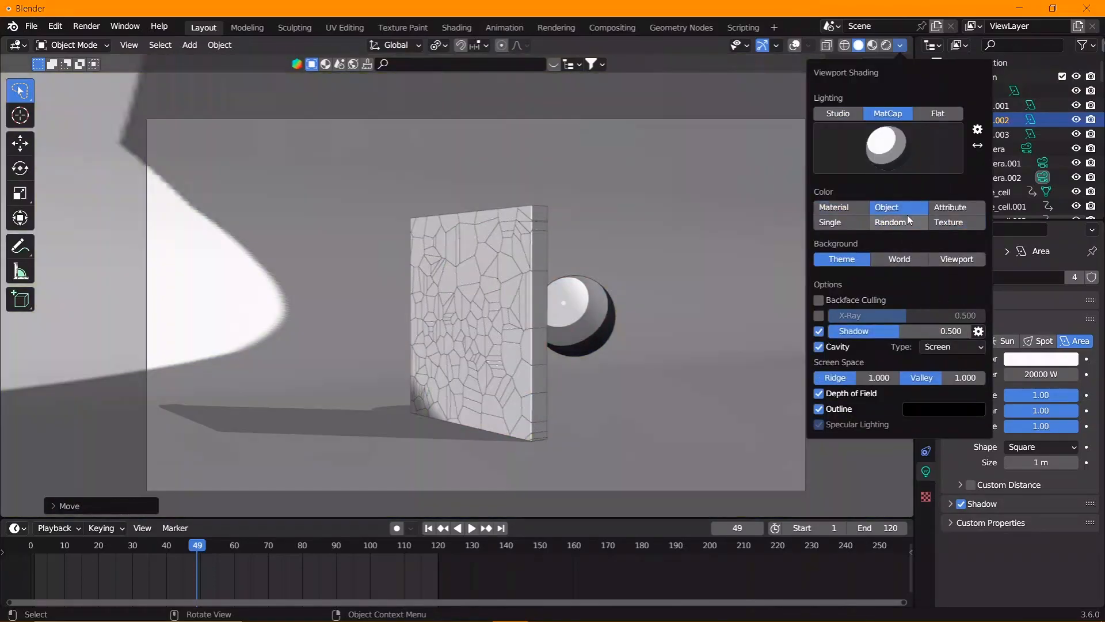
click(949, 222)
Play the animation in solid and rendered shading, then restore the overlays and solid shading.
key(space)
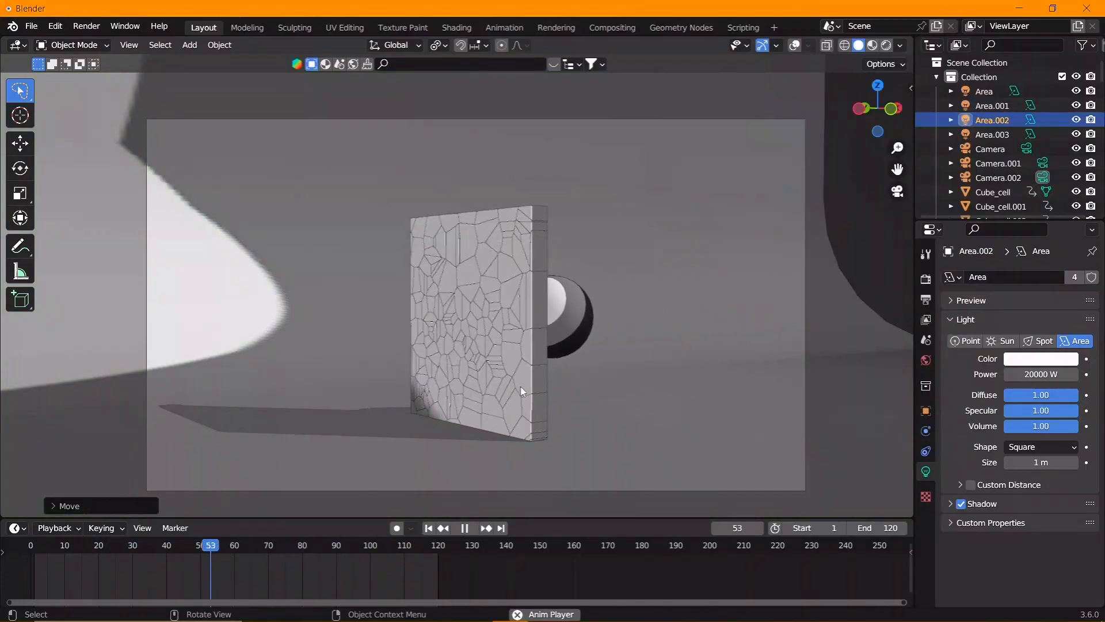
click(886, 44)
key(space)
key(space)
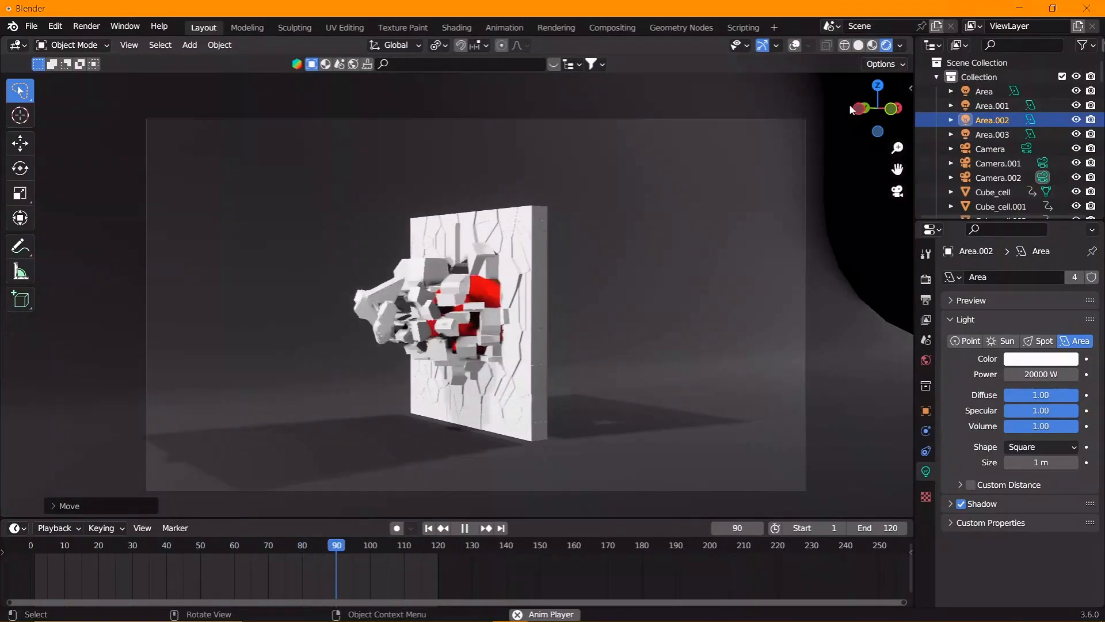
click(795, 44)
click(858, 45)
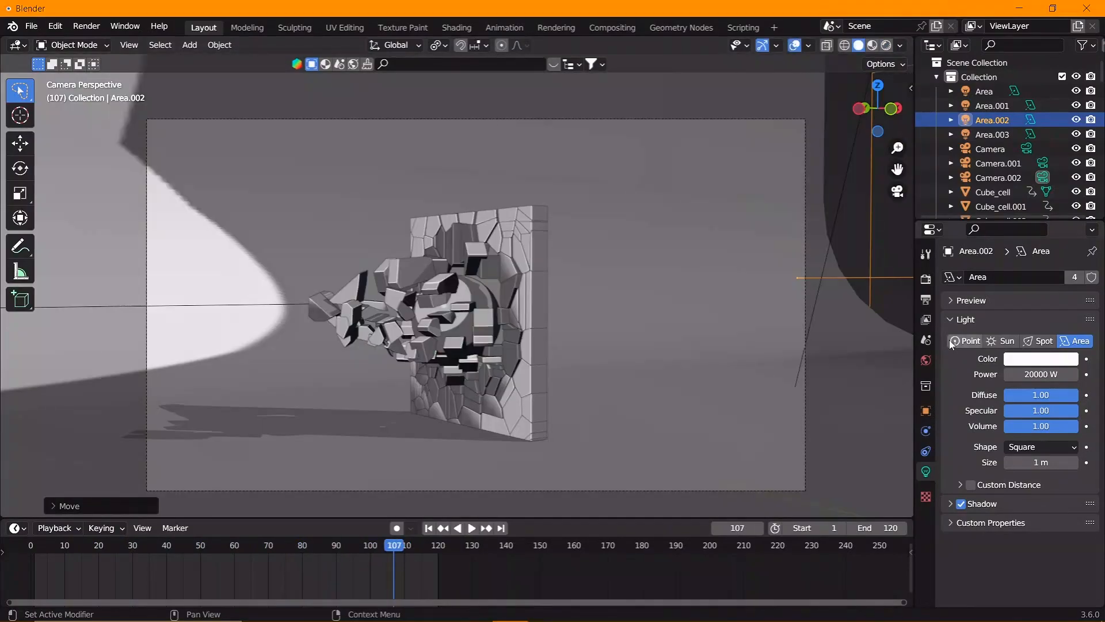
Set the scene's output frame rate to 240 fps and the output file format to FFmpeg Video.
click(926, 299)
scroll(1031, 345, down, 3)
click(1053, 338)
click(1060, 330)
click(1048, 341)
click(1035, 473)
click(1048, 545)
click(1036, 470)
click(1061, 337)
Expand the video encoding settings and set the output quality to High Quality.
scroll(1019, 432, down, 2)
click(978, 557)
scroll(1030, 489, down, 4)
click(1040, 568)
click(1030, 504)
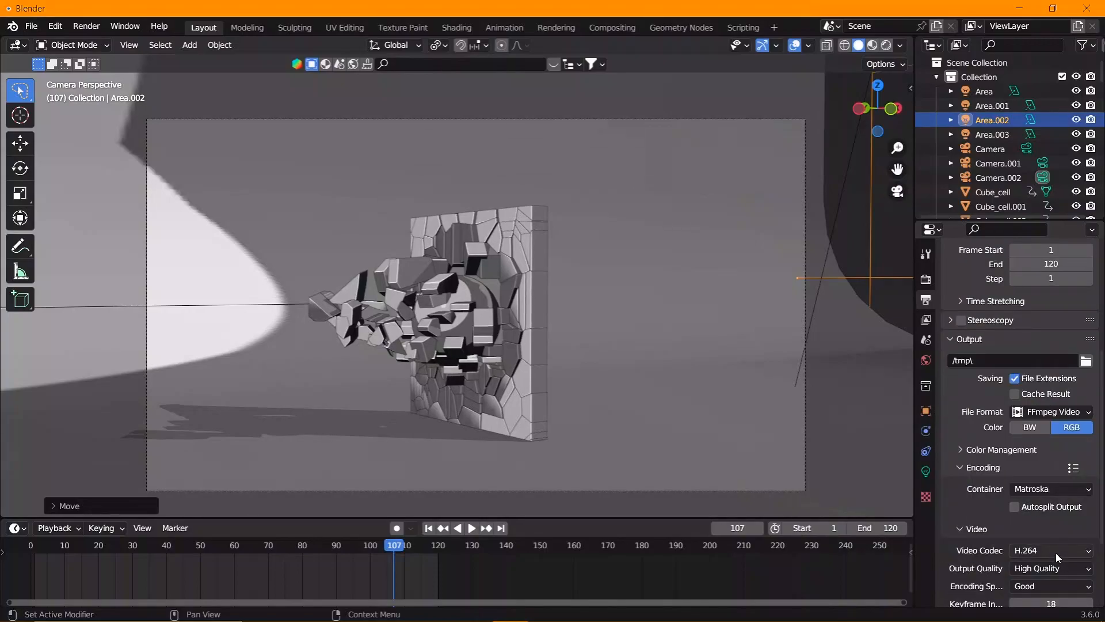
Set the render output path to the Videos folder with the file name "cell frec".
scroll(1076, 360, up, 5)
scroll(1076, 390, down, 3)
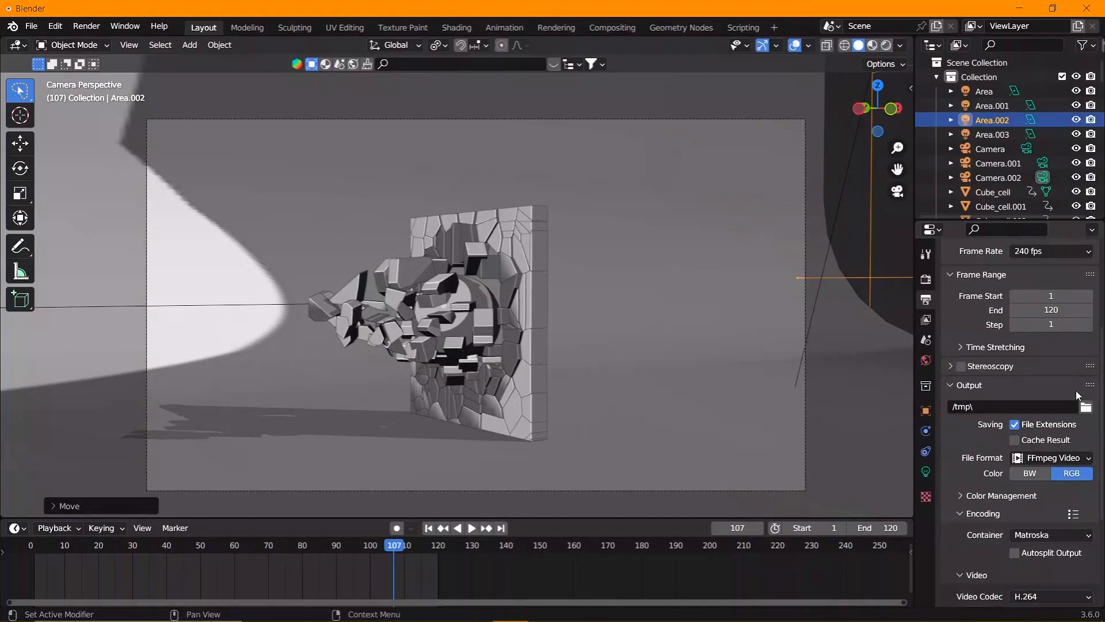
click(1085, 434)
click(221, 469)
click(218, 295)
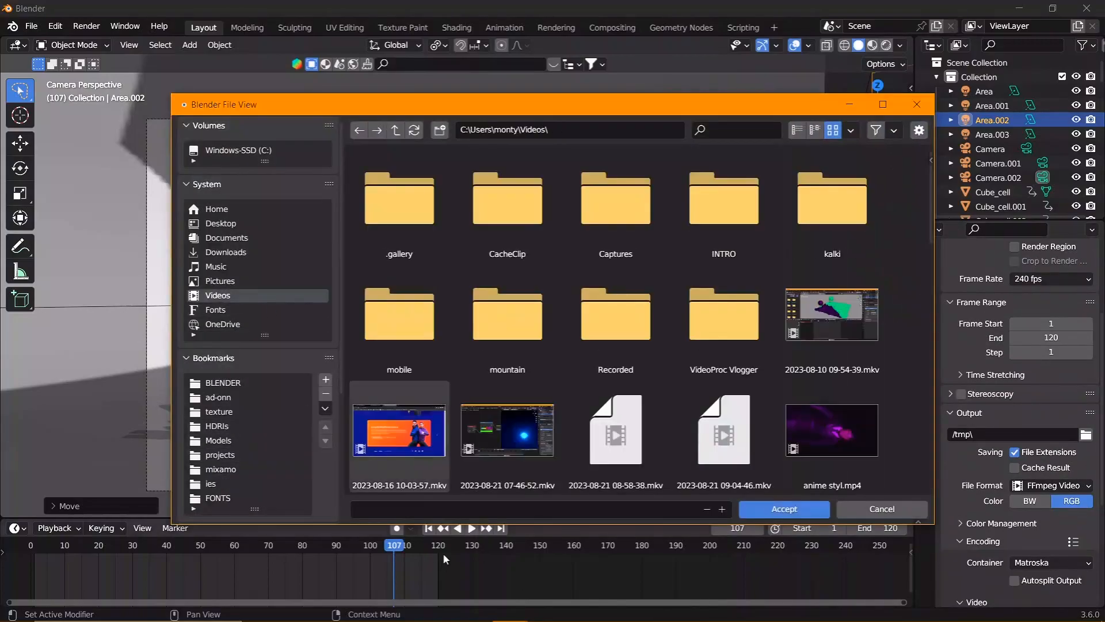
click(453, 510)
text(cell frec)
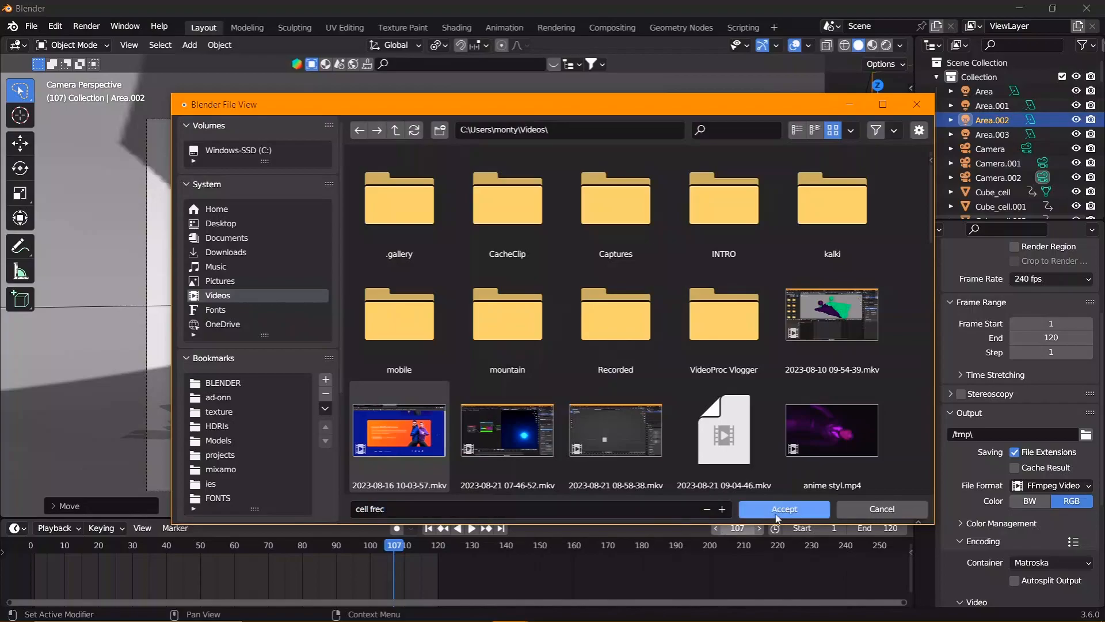
key(Return)
Review the output settings and start rendering the animation.
scroll(1021, 521, down, 5)
scroll(1020, 514, up, 10)
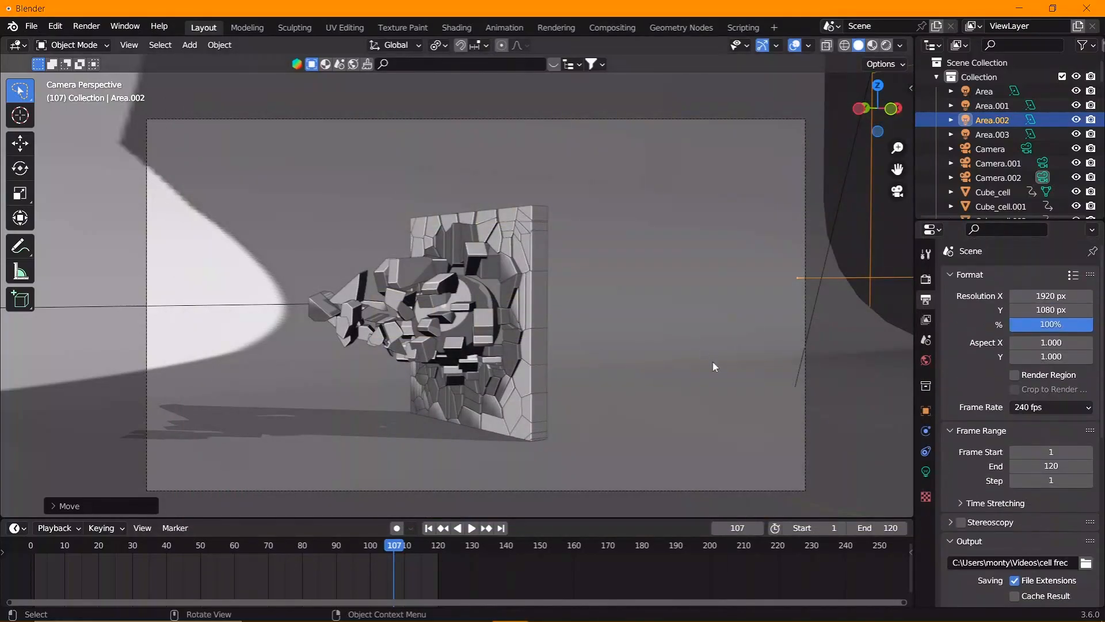
scroll(953, 354, down, 10)
scroll(955, 346, up, 10)
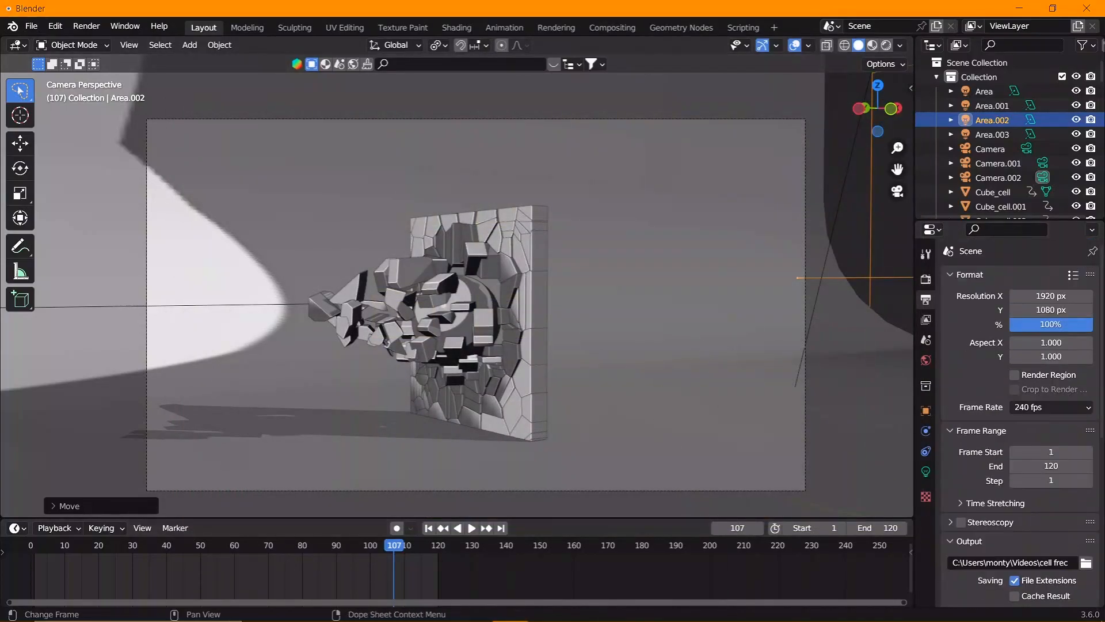
mouse_move(572, 610)
click(86, 26)
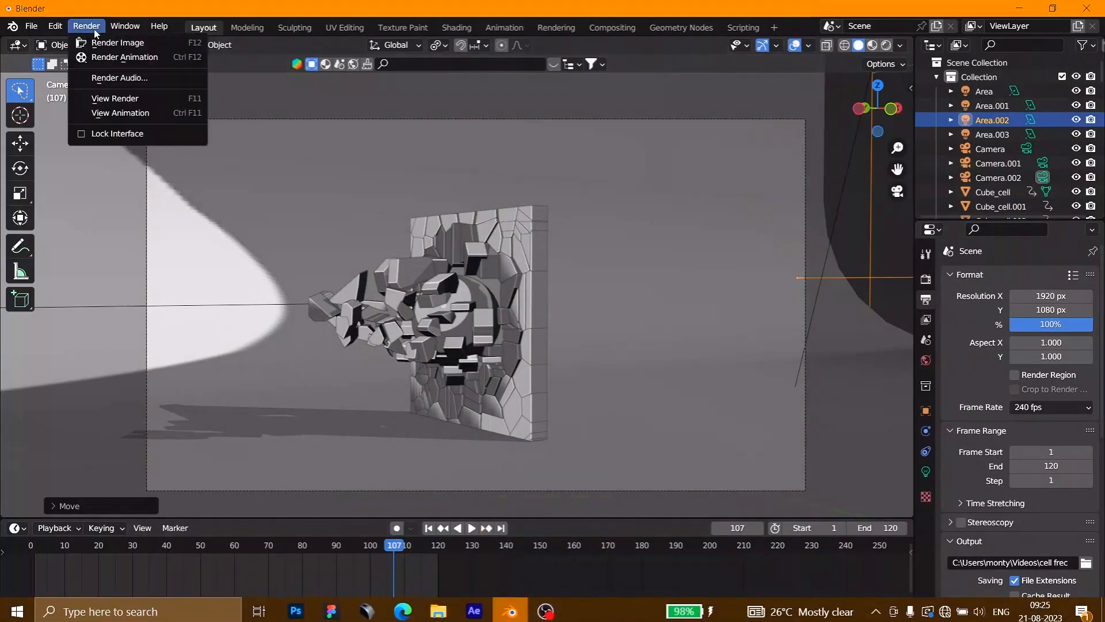
click(115, 57)
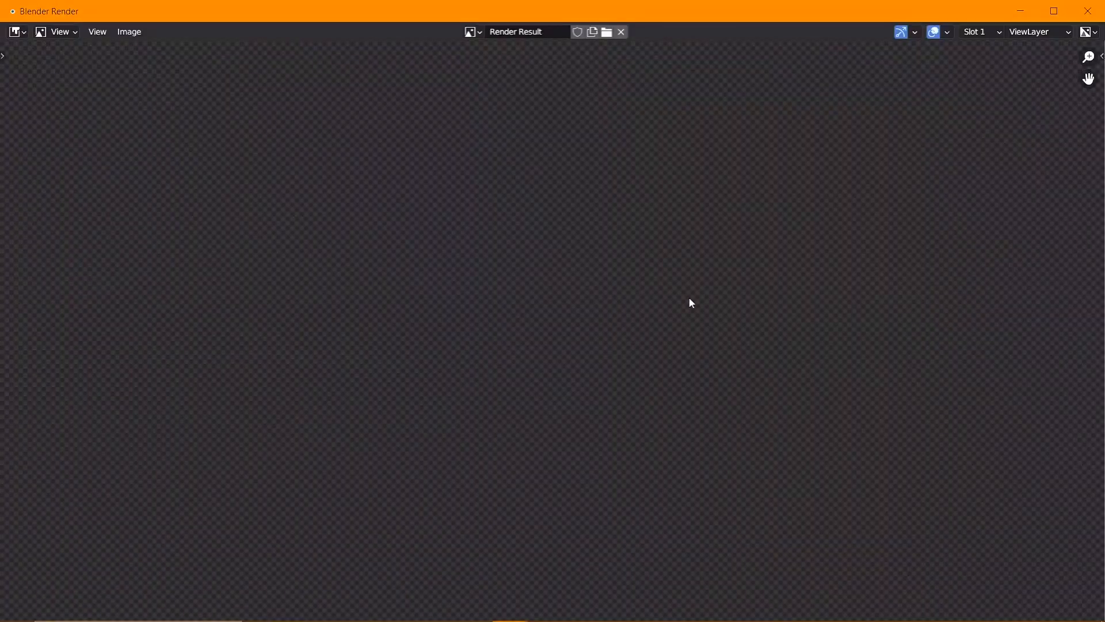